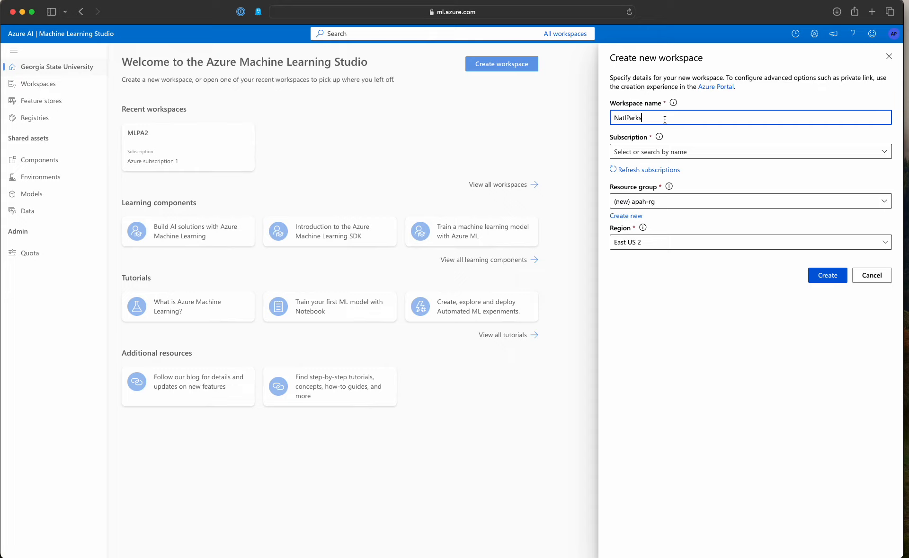
Step: Create the NatlParks workspace under Azure subscription 1 with resource group apah-rg, and open it
{"action": "left_click", "coordinate": [764, 153]}
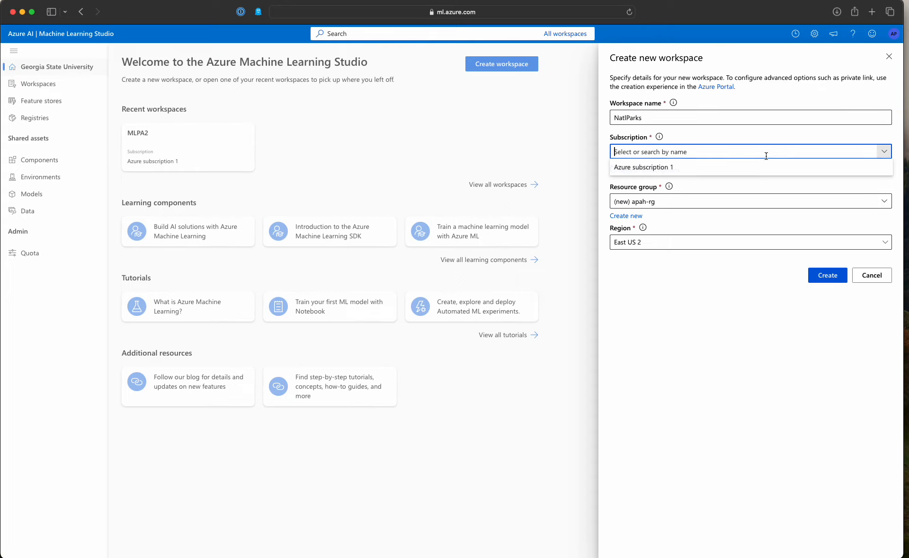
{"action": "left_click", "coordinate": [676, 168]}
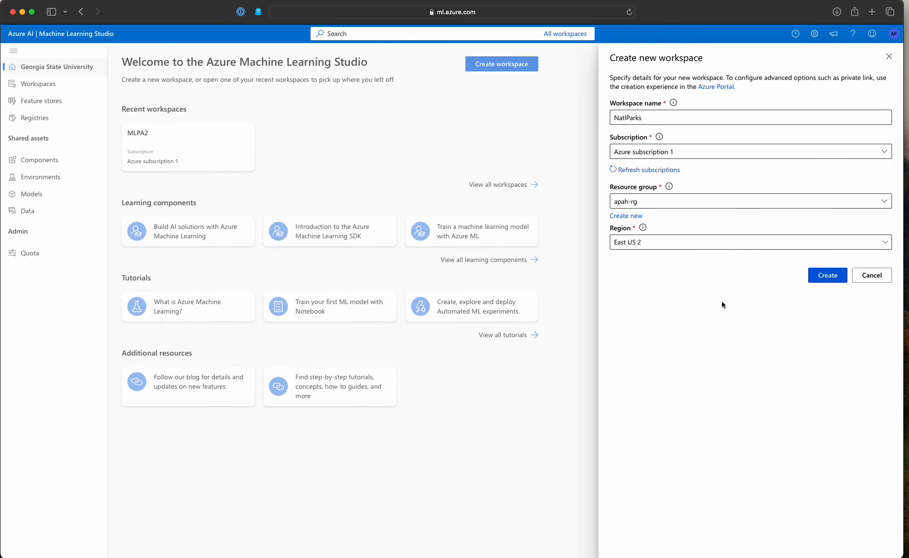
{"action": "left_click", "coordinate": [827, 275]}
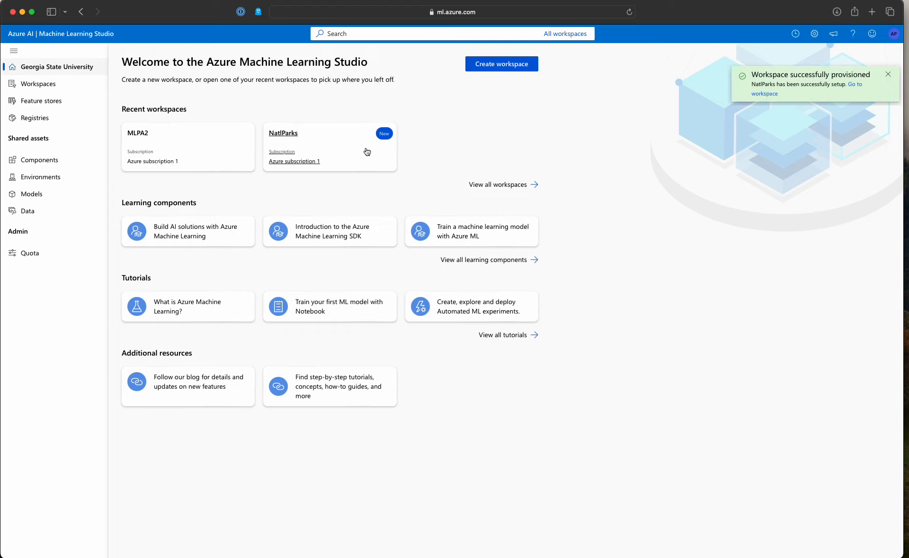
{"action": "left_click", "coordinate": [292, 136]}
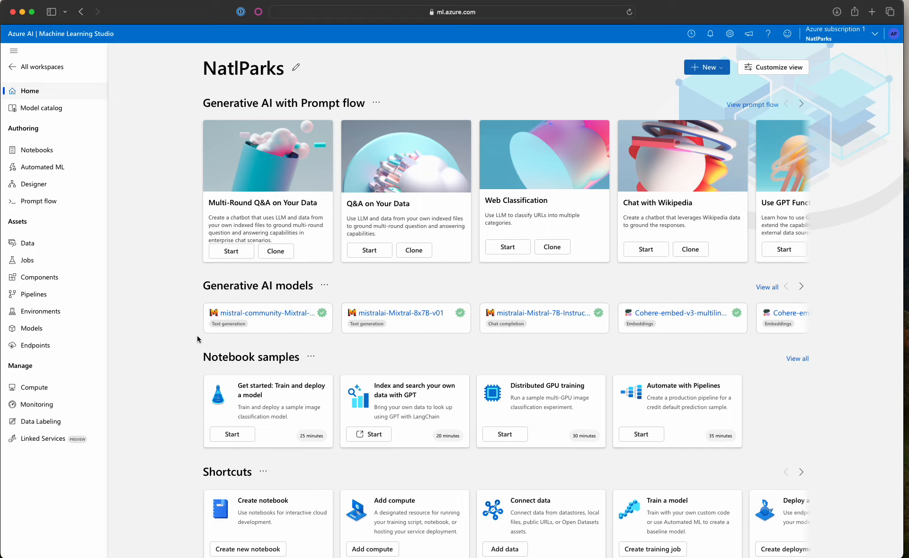
Step: Create a compute cluster named natlparkscompute using the Standard_DS3_v2 virtual machine and the default node settings
{"action": "left_click", "coordinate": [44, 391]}
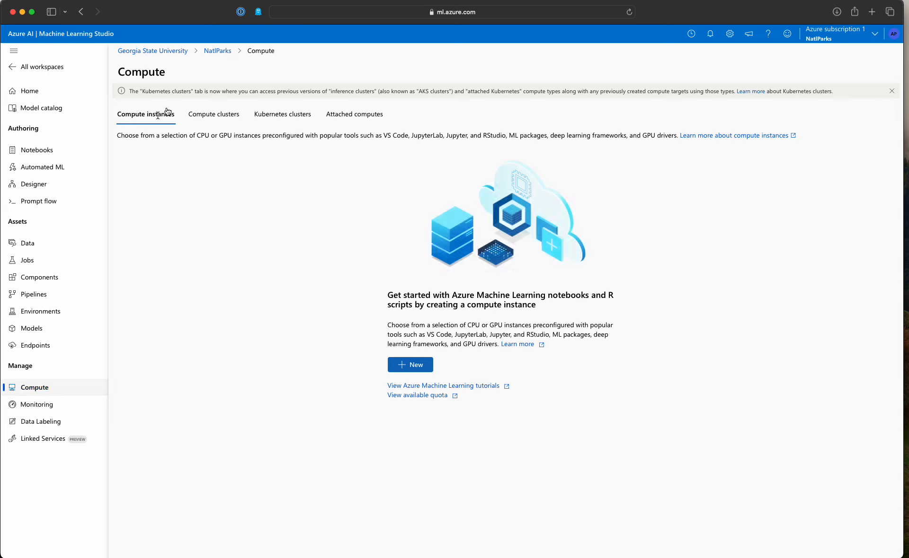
{"action": "left_click", "coordinate": [227, 119]}
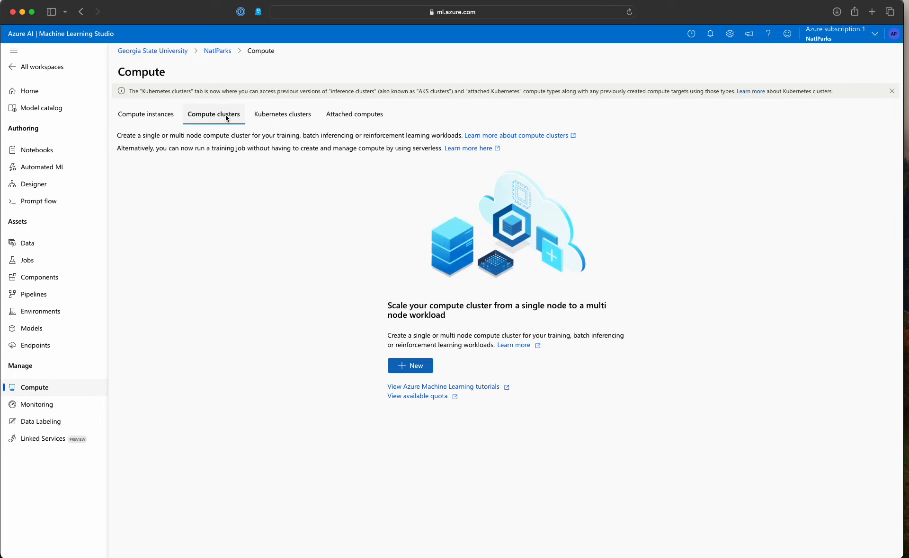
{"action": "left_click", "coordinate": [415, 368]}
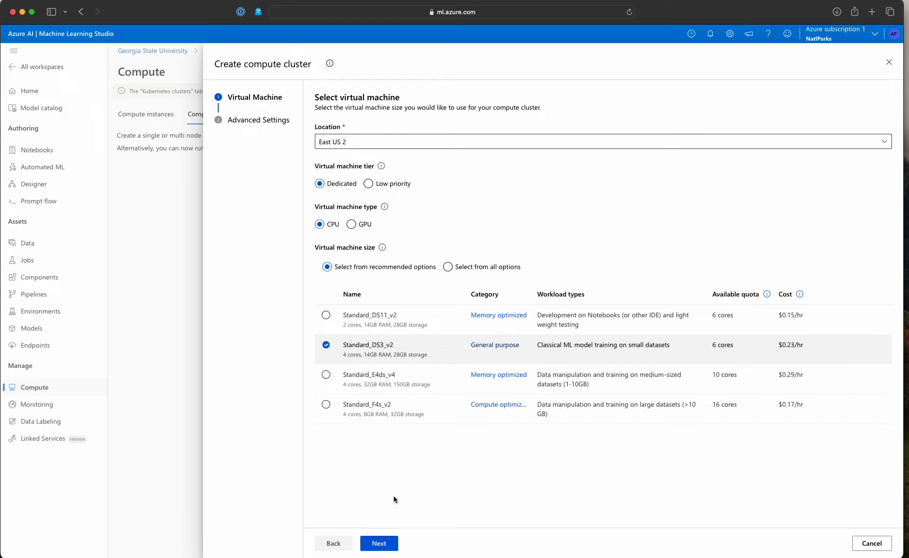
{"action": "left_click", "coordinate": [382, 543]}
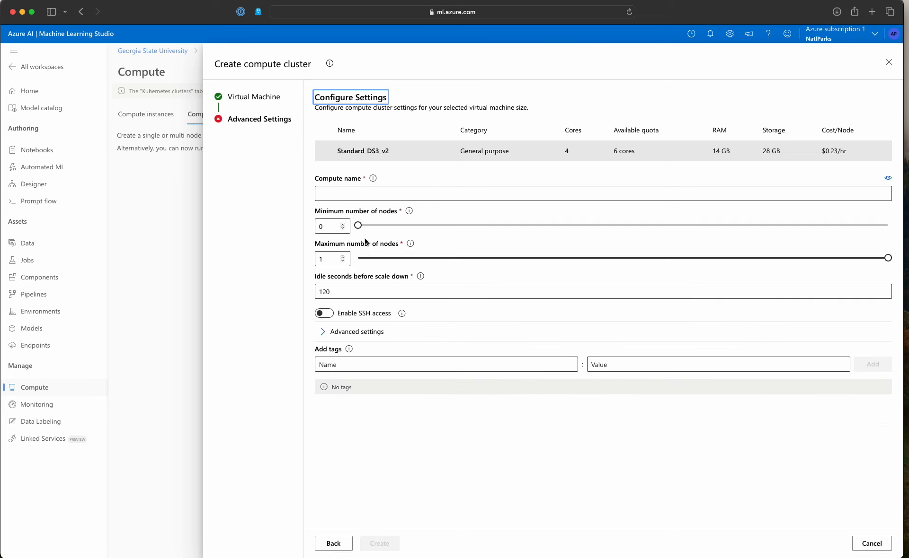
{"action": "left_click", "coordinate": [336, 195]}
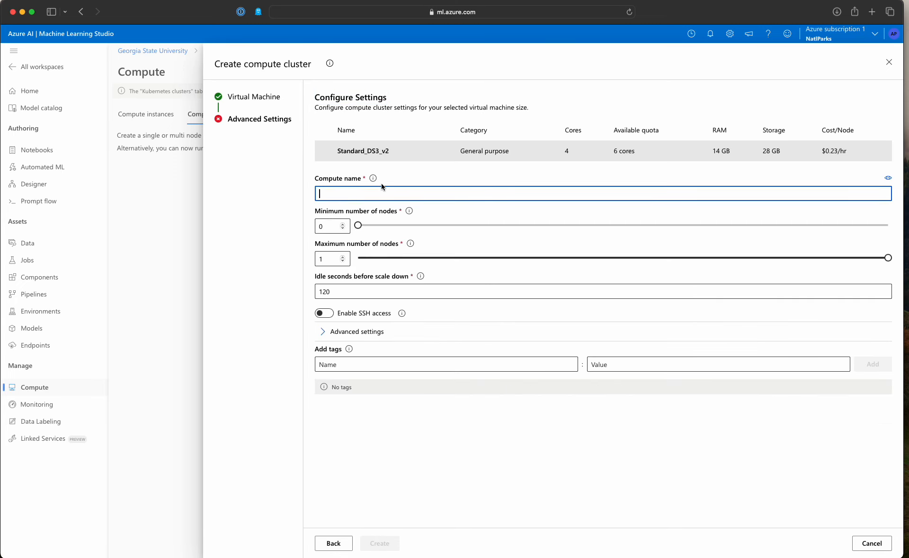
{"action": "type", "text": "natlpark"}
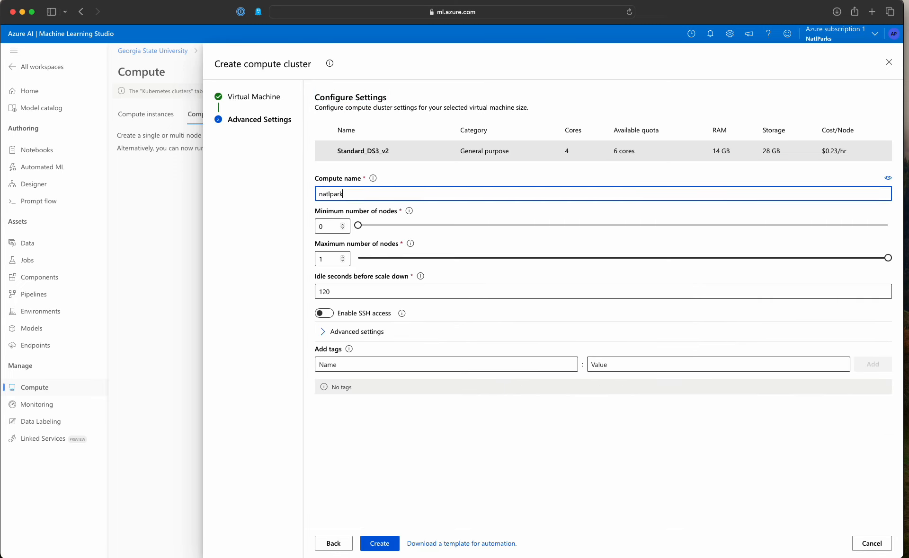
{"action": "type", "text": "scompute"}
{"action": "left_click", "coordinate": [383, 546]}
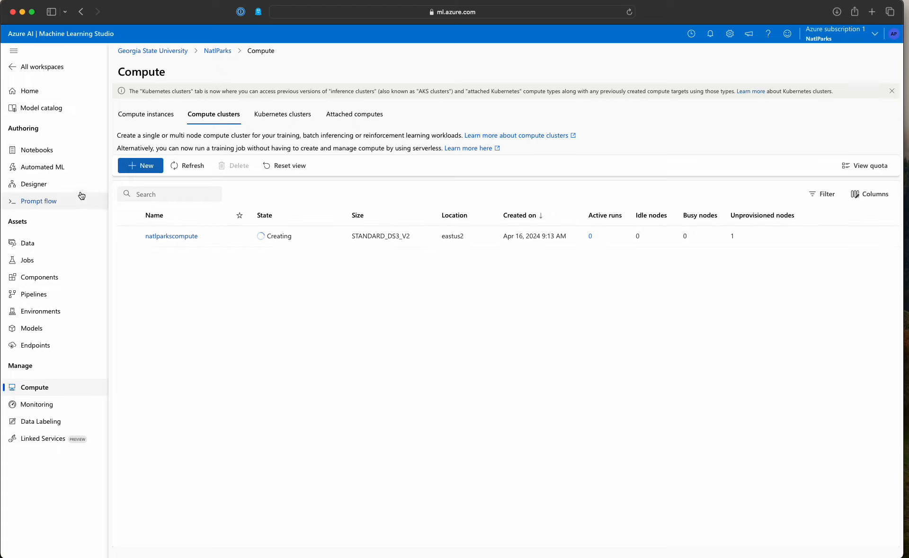
Step: Create a new Designer pipeline using classic prebuilt components
{"action": "left_click", "coordinate": [41, 188]}
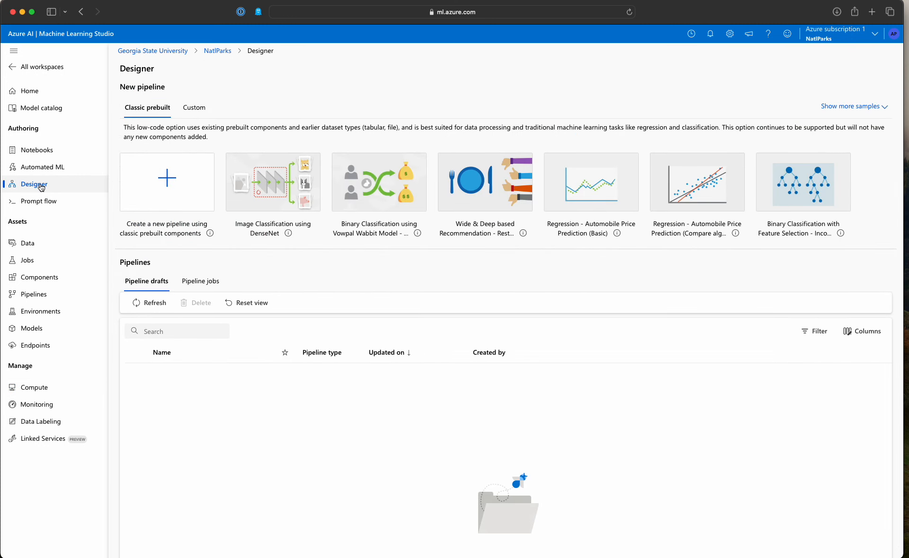
{"action": "left_click", "coordinate": [142, 110]}
{"action": "left_click", "coordinate": [142, 111]}
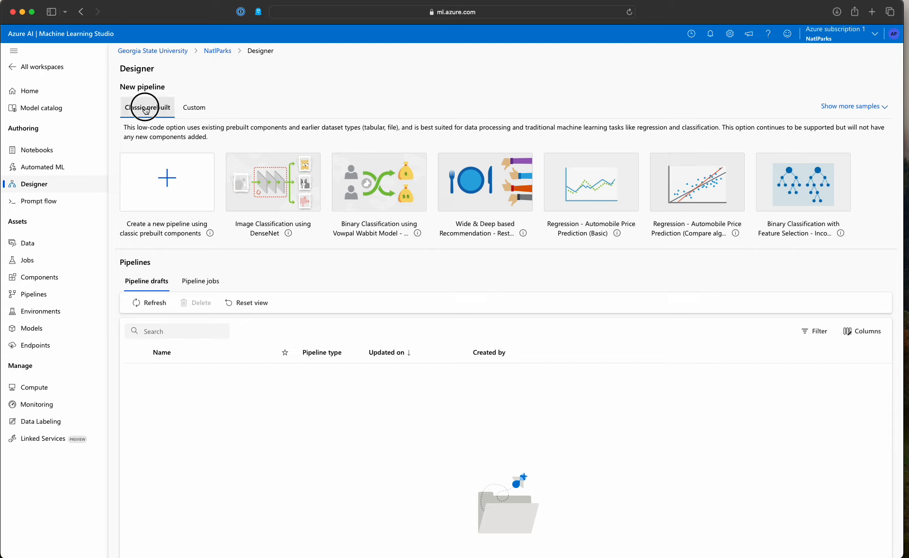
{"action": "left_click", "coordinate": [167, 180]}
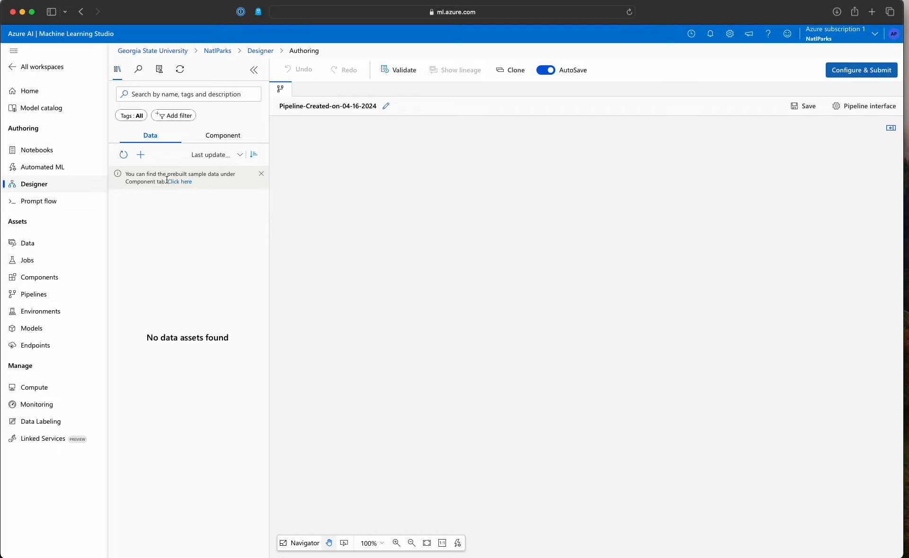
Step: Start a new data asset for the pipeline, named natlparks, with the Tabular type
{"action": "left_click", "coordinate": [139, 156]}
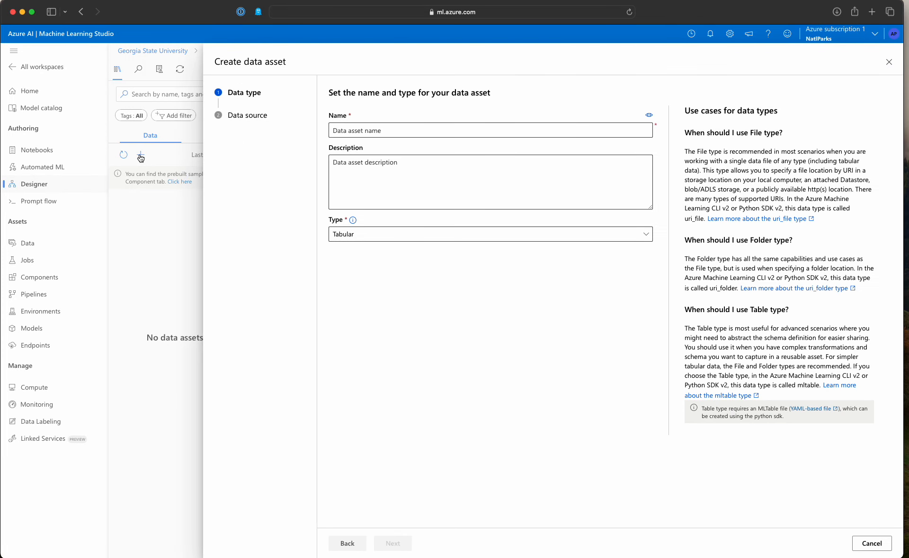
{"action": "left_click", "coordinate": [393, 130]}
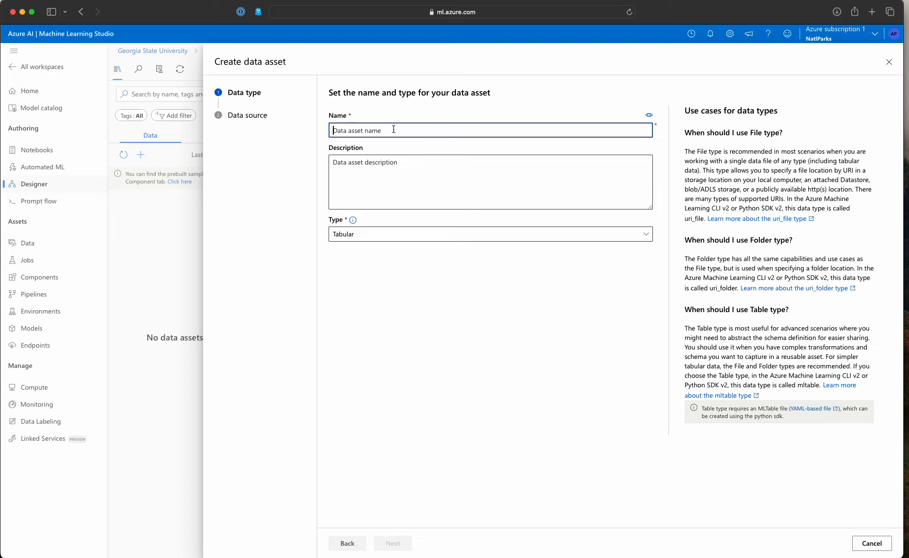
{"action": "type", "text": "natlparks"}
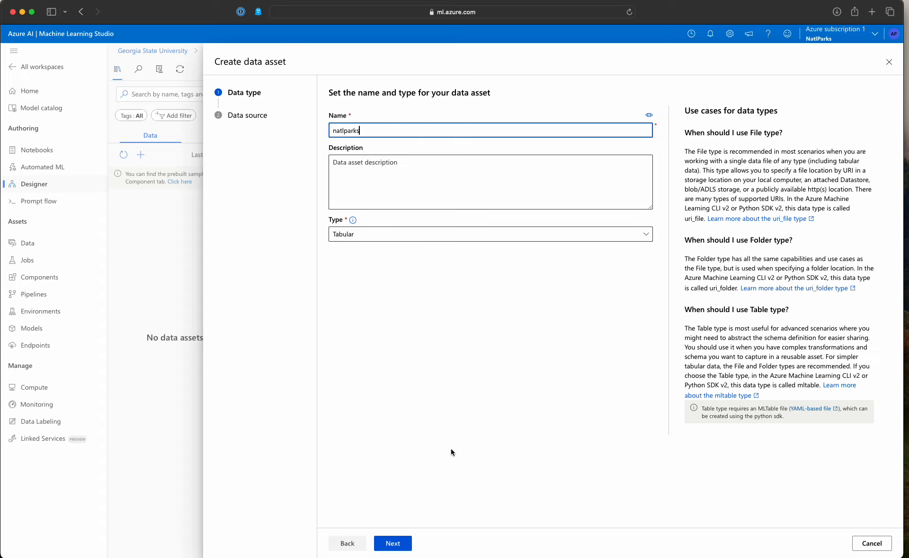
{"action": "left_click", "coordinate": [400, 545]}
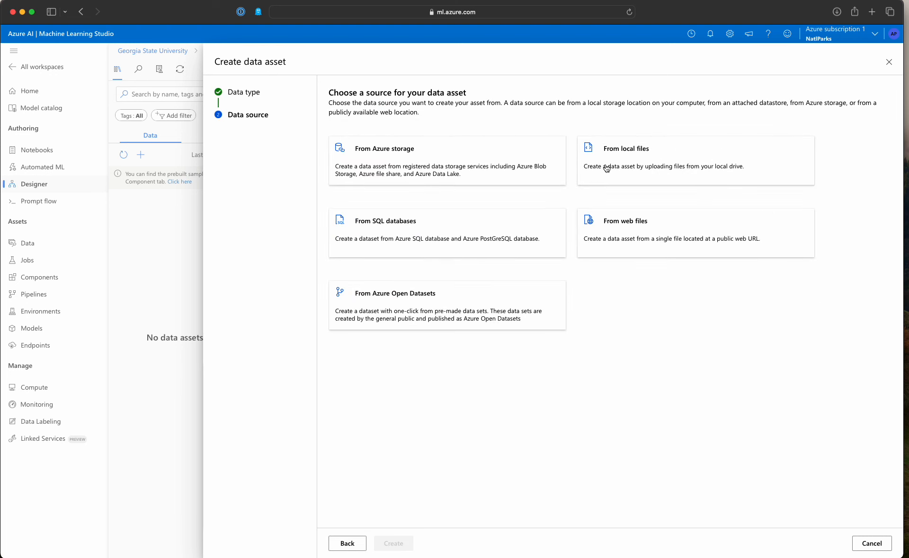
Step: Source the data asset from local files and store it in the workspaceblobstore Azure Blob Storage datastore
{"action": "left_click", "coordinate": [658, 158]}
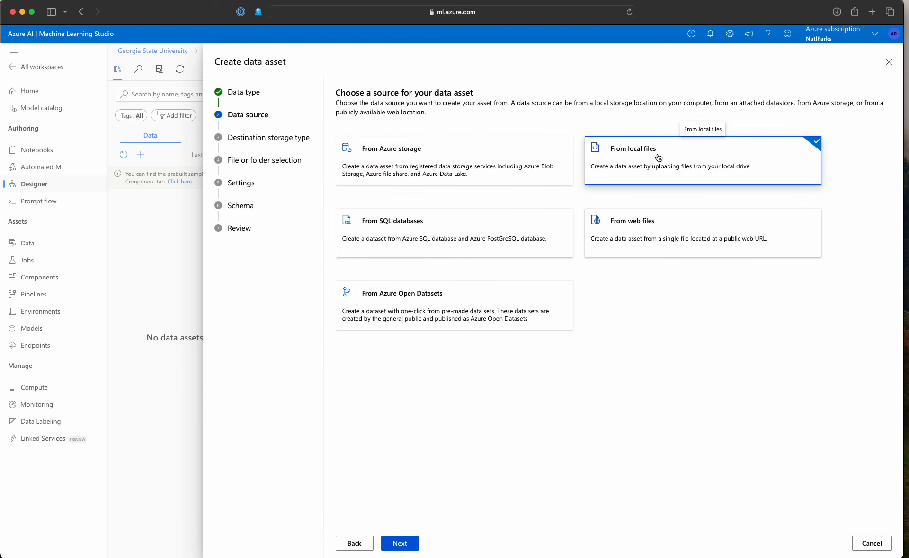
{"action": "left_click", "coordinate": [406, 545]}
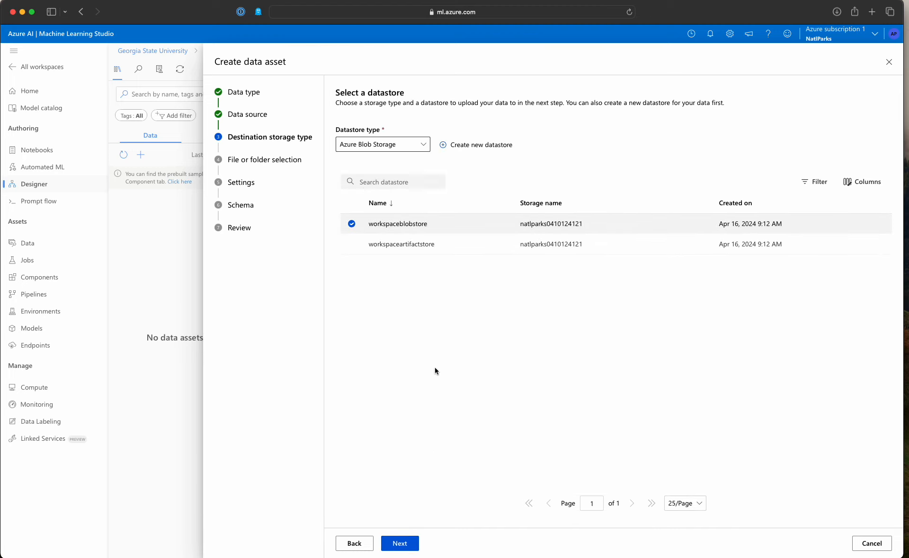
{"action": "left_click", "coordinate": [400, 544]}
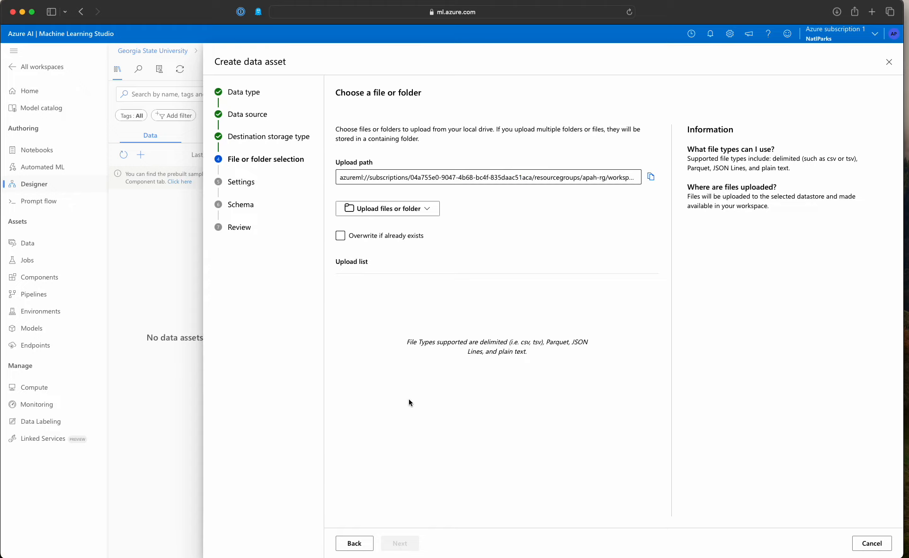
Step: Upload np_user_data.csv from the Downloads folder and continue to the parsing settings
{"action": "left_click", "coordinate": [384, 210]}
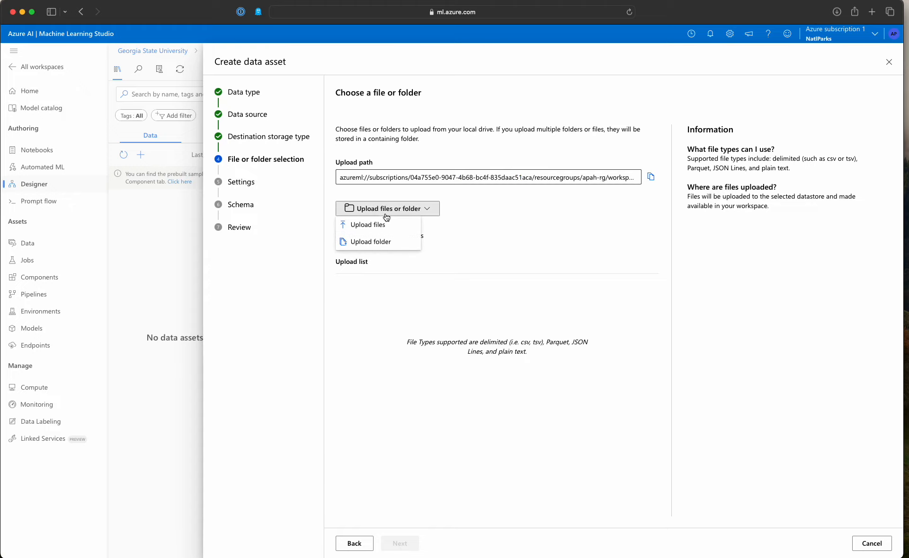
{"action": "left_click", "coordinate": [375, 226]}
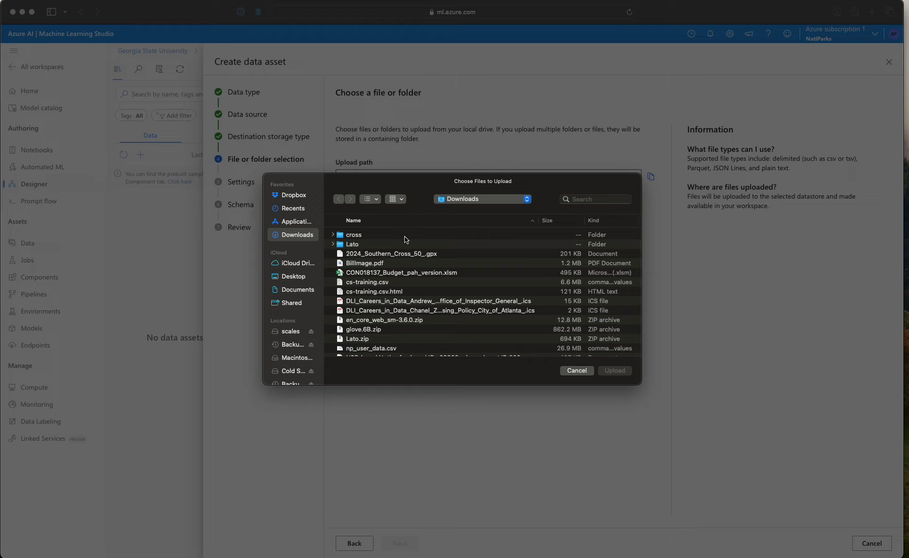
{"action": "scroll", "coordinate": [437, 273], "scroll_direction": "down", "scroll_amount": 3}
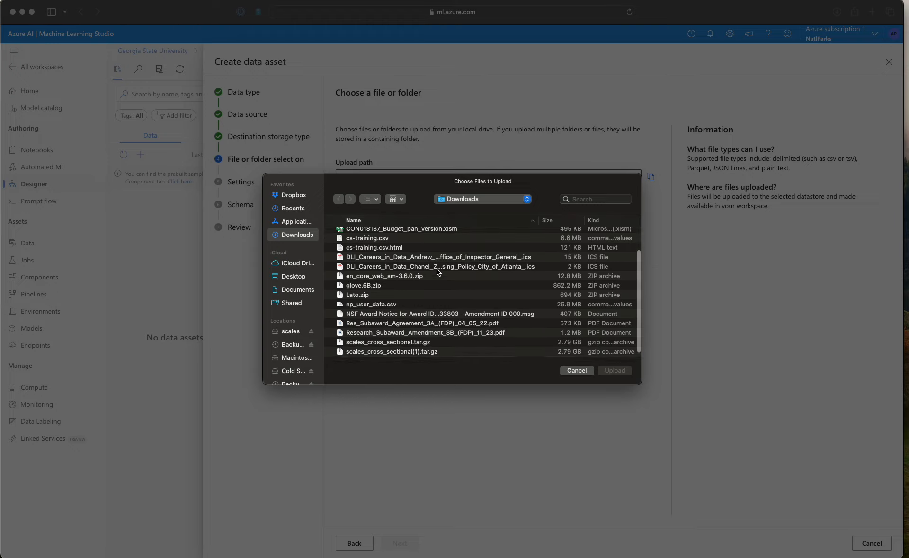
{"action": "left_click", "coordinate": [379, 301]}
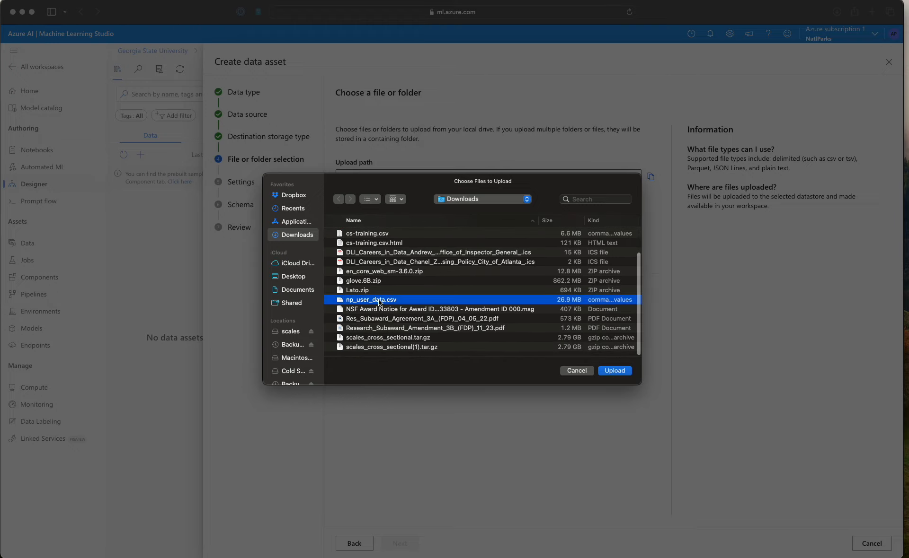
{"action": "left_click", "coordinate": [615, 371]}
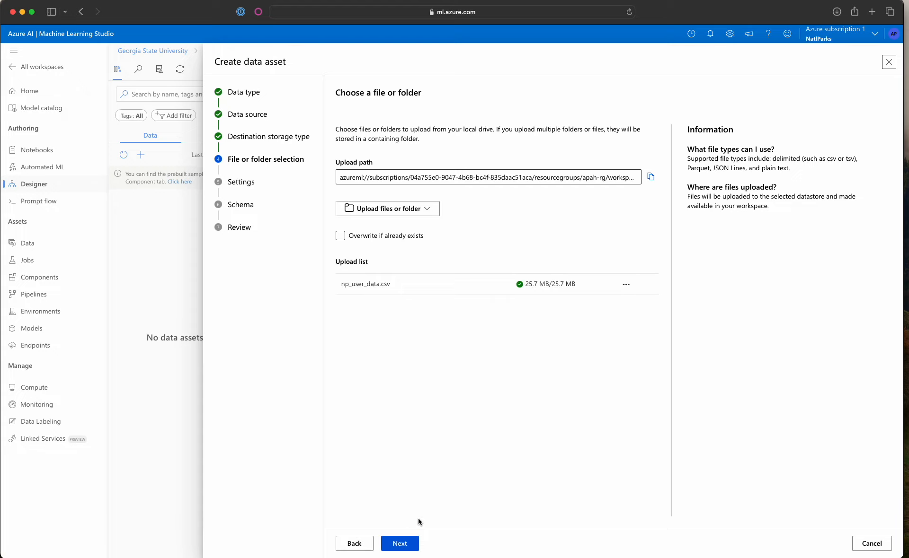
{"action": "left_click", "coordinate": [395, 550]}
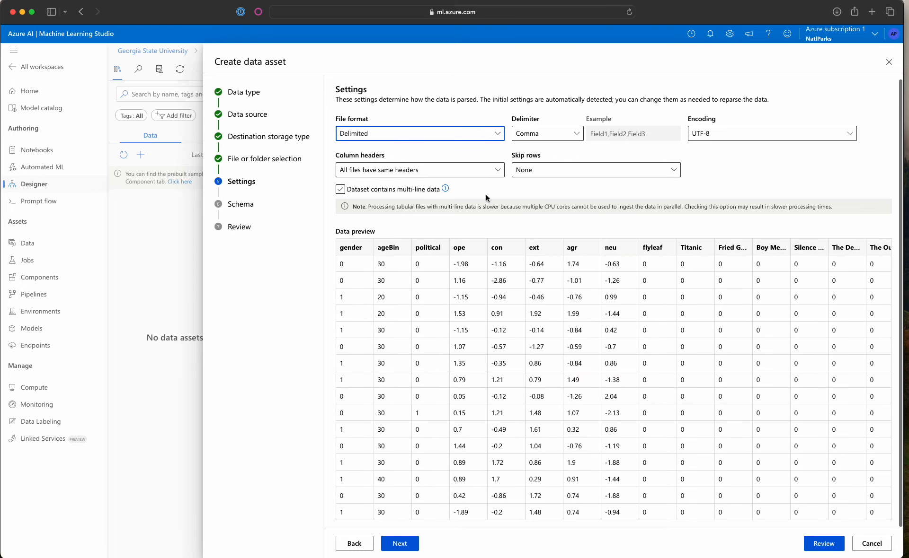
Step: Examine the rows and columns of the data preview, through to the header of the last column
{"action": "scroll", "coordinate": [513, 330], "scroll_direction": "down", "scroll_amount": 2}
{"action": "scroll", "coordinate": [513, 330], "scroll_direction": "down", "scroll_amount": 10}
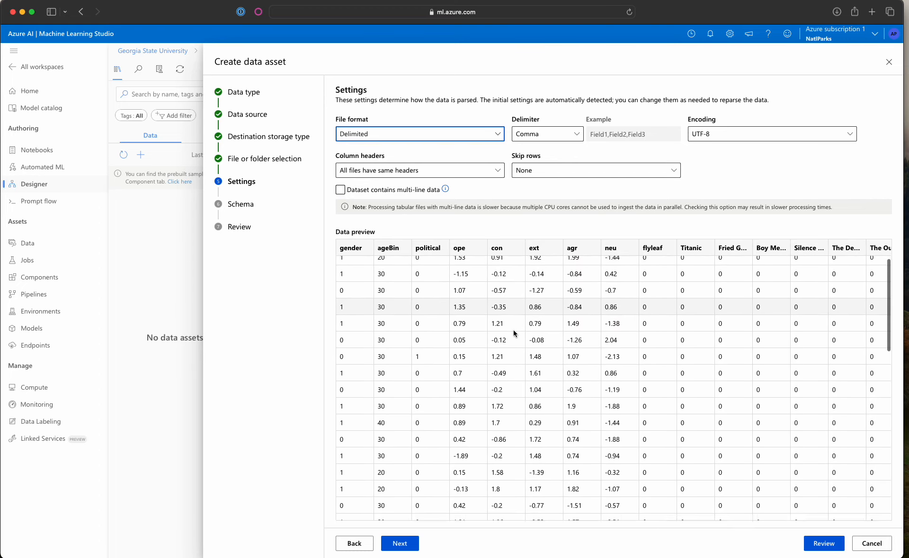
{"action": "scroll", "coordinate": [514, 333], "scroll_direction": "up", "scroll_amount": 10}
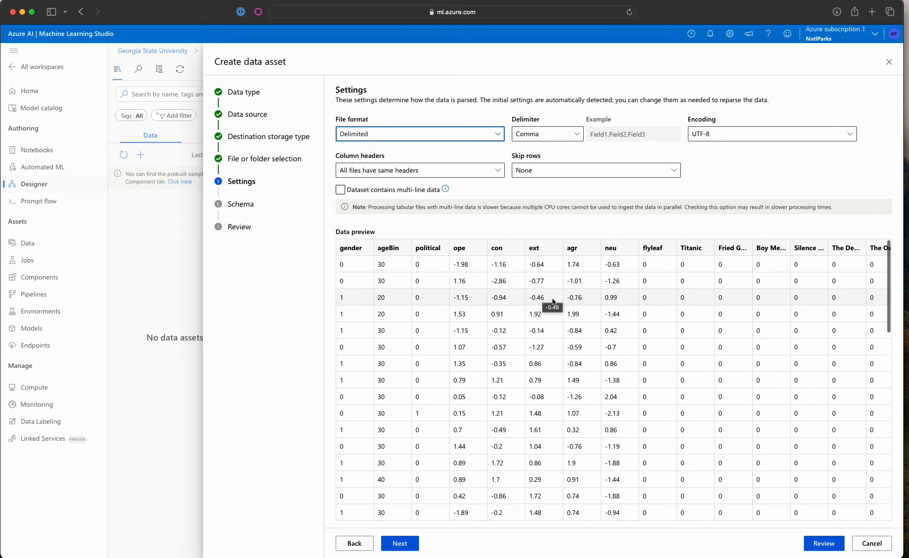
{"action": "scroll", "coordinate": [726, 310], "scroll_direction": "right", "scroll_amount": 20}
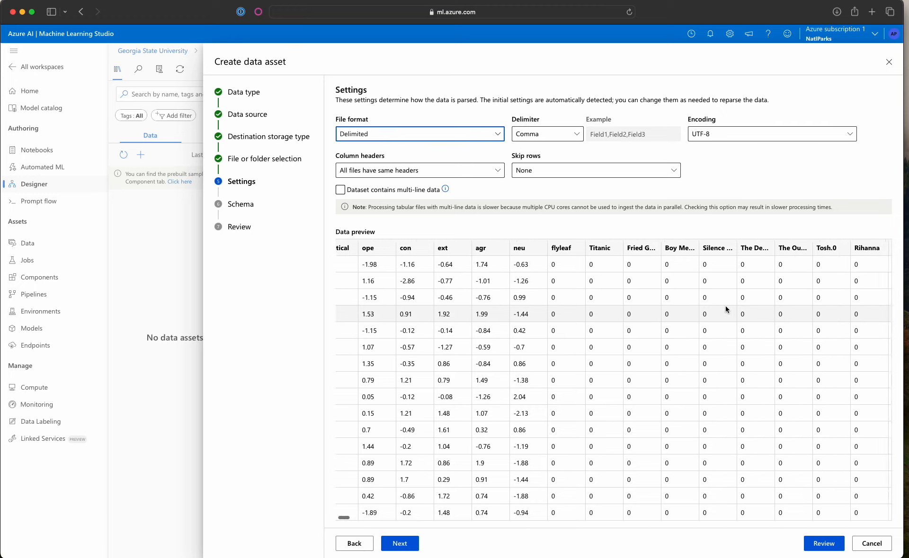
{"action": "scroll", "coordinate": [726, 310], "scroll_direction": "right", "scroll_amount": 20}
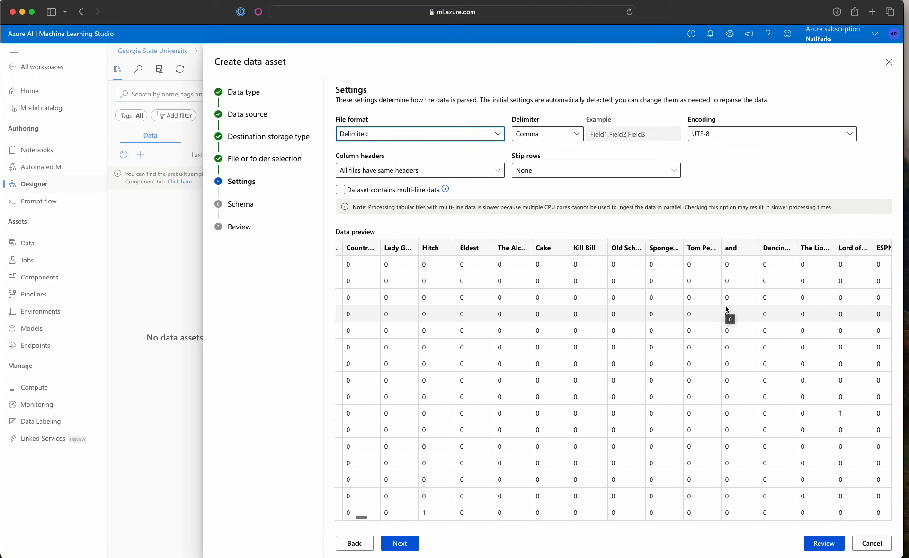
{"action": "scroll", "coordinate": [727, 309], "scroll_direction": "right", "scroll_amount": 20}
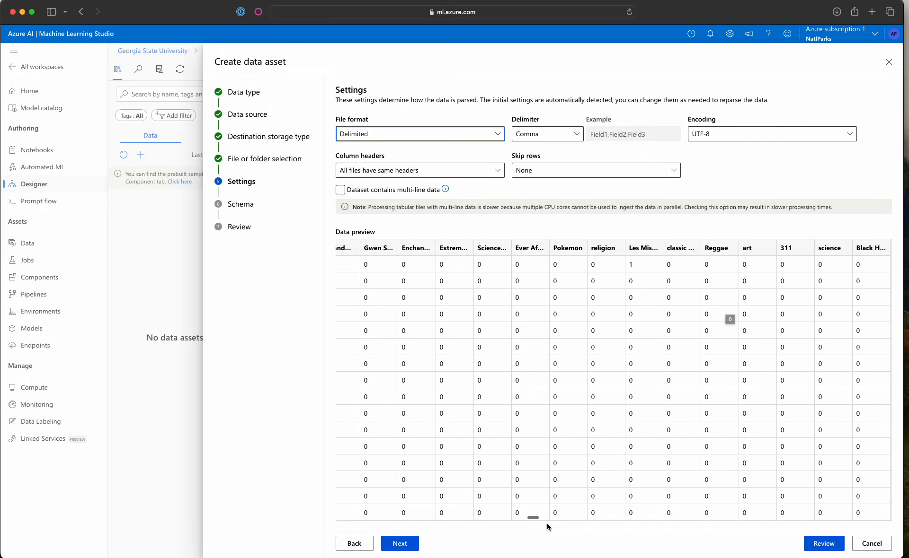
{"action": "left_click_drag", "start_coordinate": [532, 518], "coordinate": [884, 517]}
{"action": "left_click", "coordinate": [876, 245]}
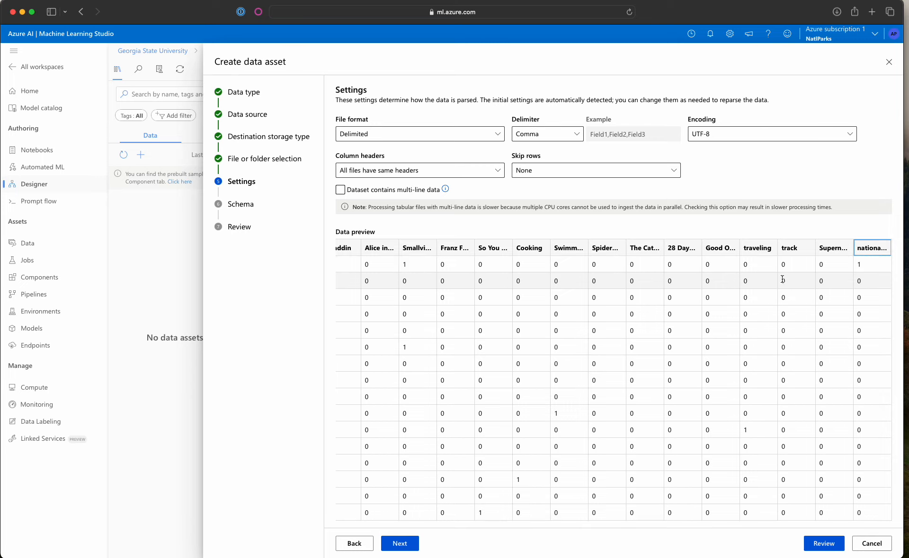
Step: Keep the detected parsing settings, review the column types in the schema, and create the natlparks data asset
{"action": "left_click", "coordinate": [400, 544]}
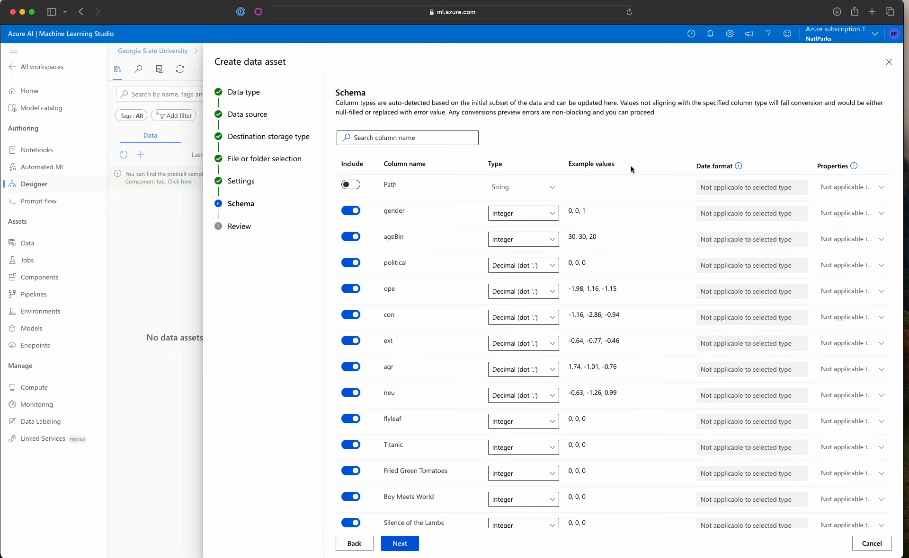
{"action": "scroll", "coordinate": [630, 194], "scroll_direction": "down", "scroll_amount": 3}
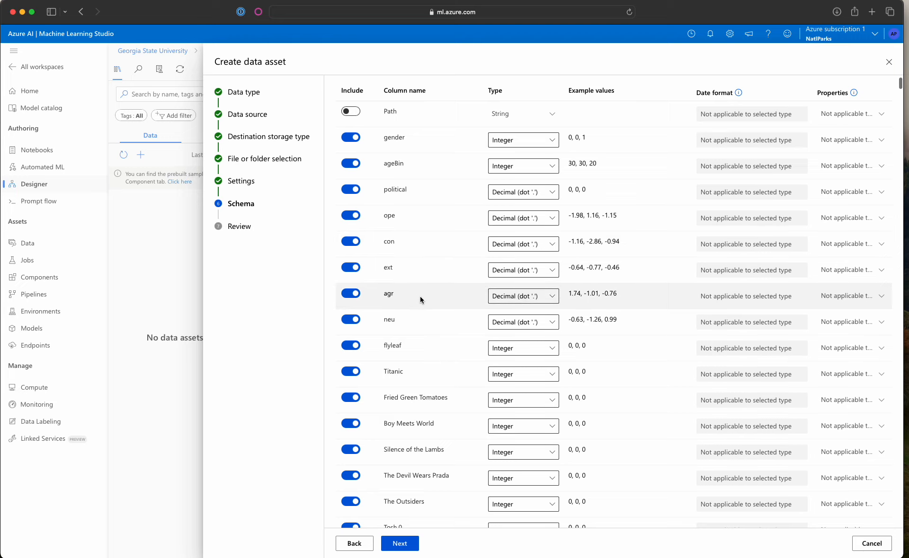
{"action": "scroll", "coordinate": [432, 224], "scroll_direction": "down", "scroll_amount": 20}
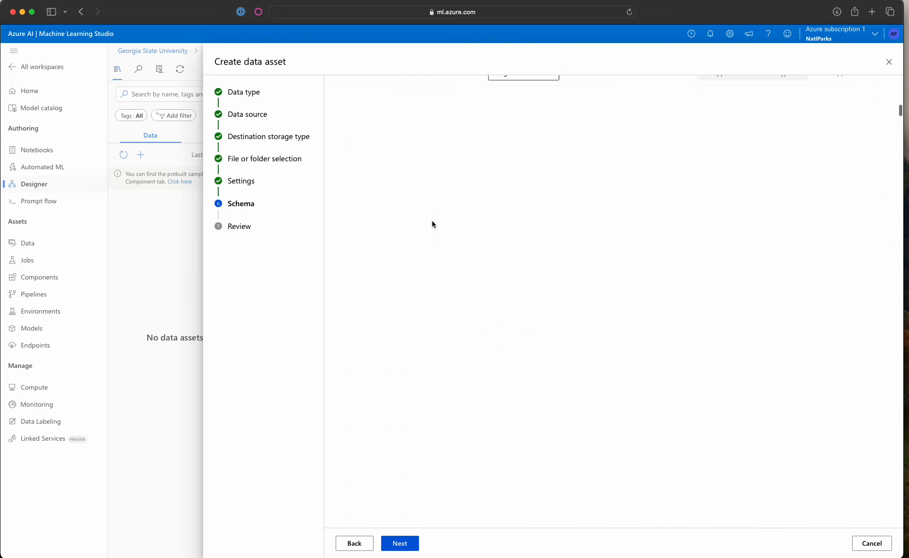
{"action": "scroll", "coordinate": [438, 388], "scroll_direction": "down", "scroll_amount": 20}
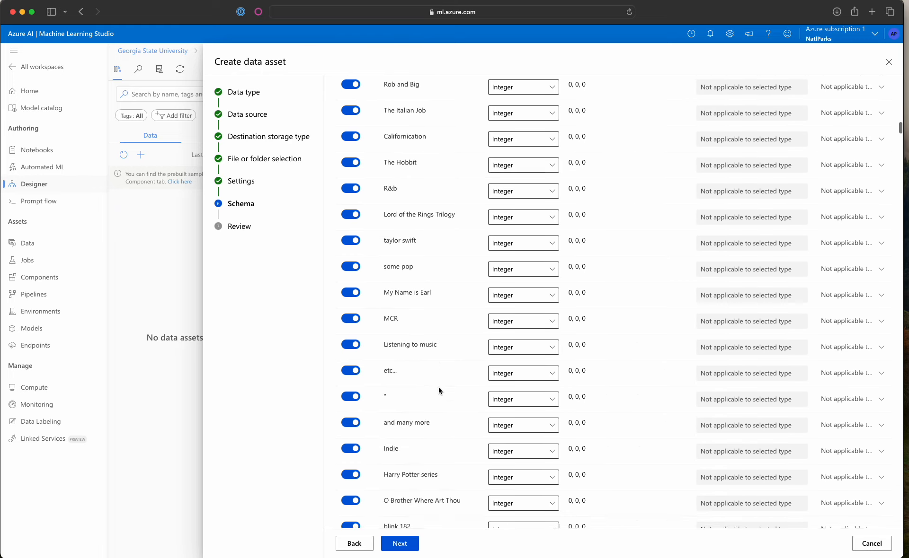
{"action": "scroll", "coordinate": [438, 387], "scroll_direction": "down", "scroll_amount": 20}
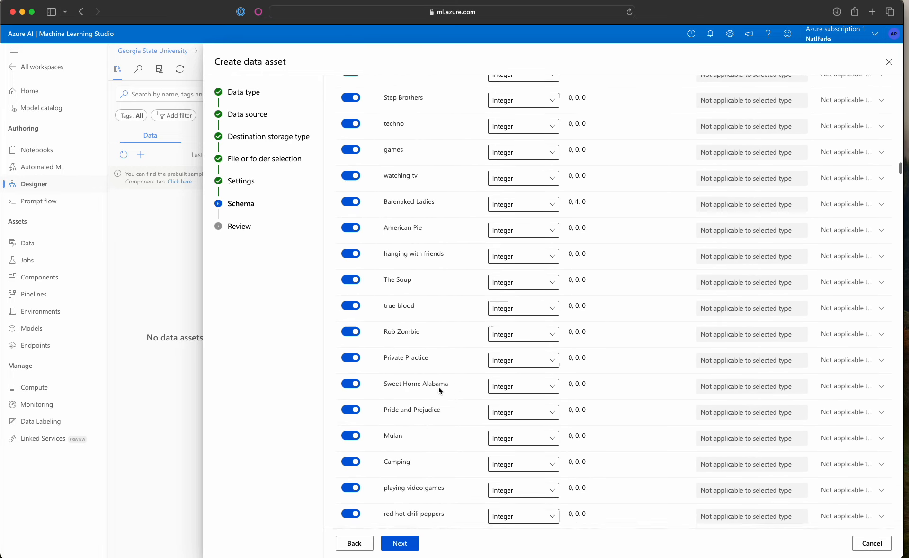
{"action": "left_click", "coordinate": [406, 549]}
{"action": "left_click", "coordinate": [405, 548]}
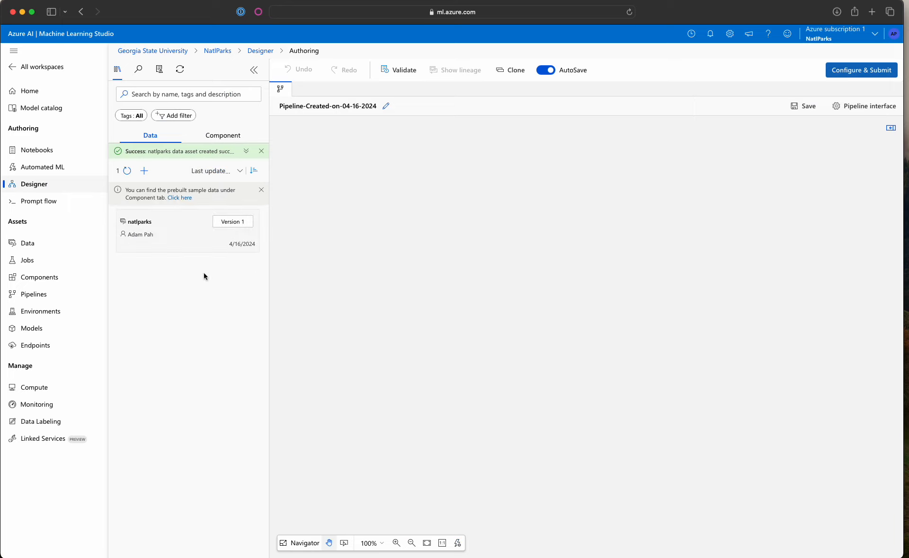
Step: Place the natlparks data asset on the pipeline canvas and add the Select Columns in Dataset component below it
{"action": "left_click_drag", "start_coordinate": [152, 229], "coordinate": [602, 153]}
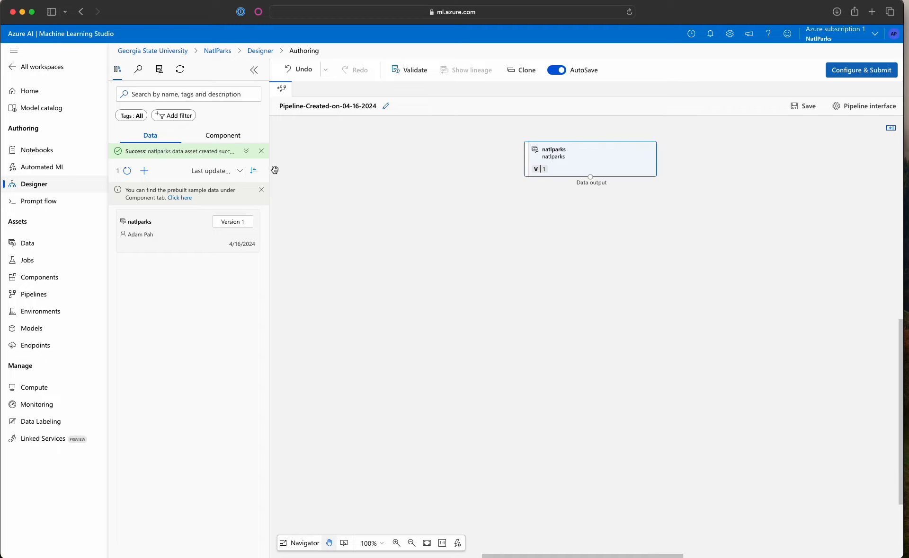
{"action": "left_click", "coordinate": [224, 137]}
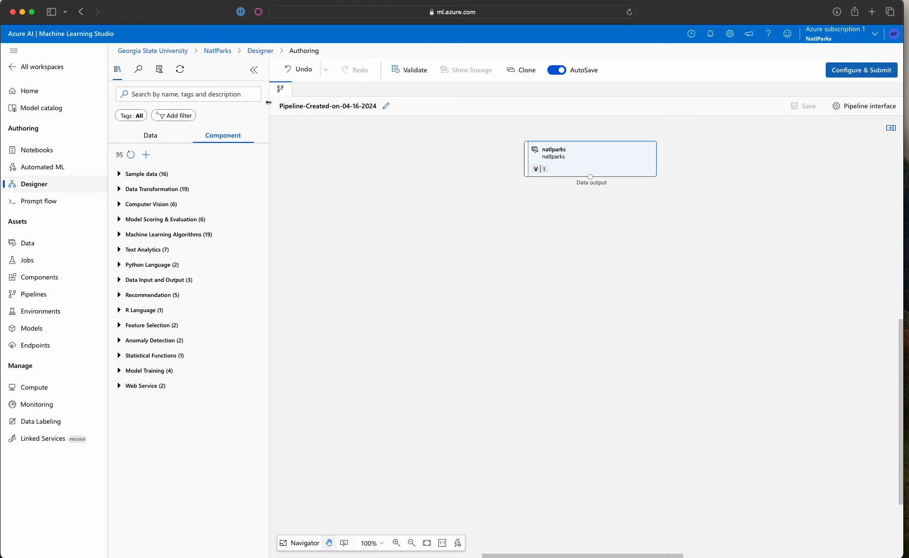
{"action": "left_click", "coordinate": [211, 91]}
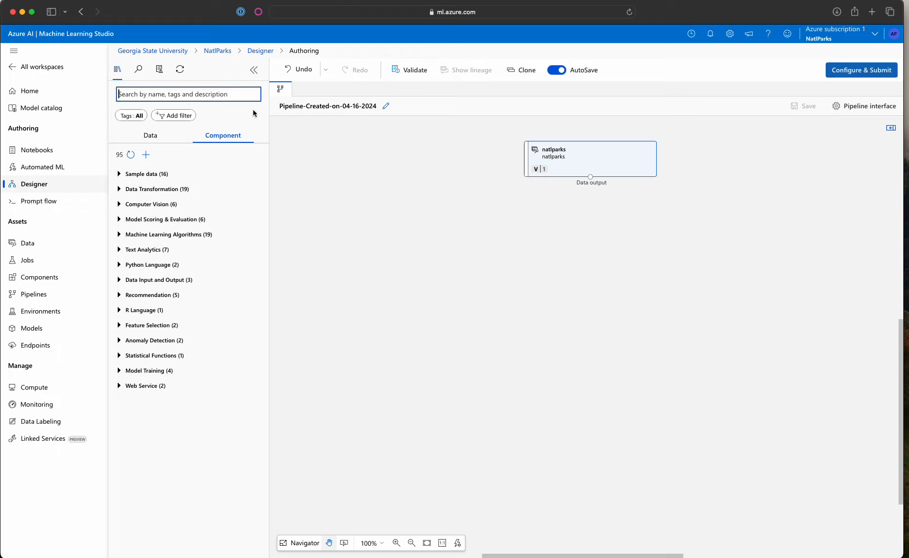
{"action": "type", "text": "select columns"}
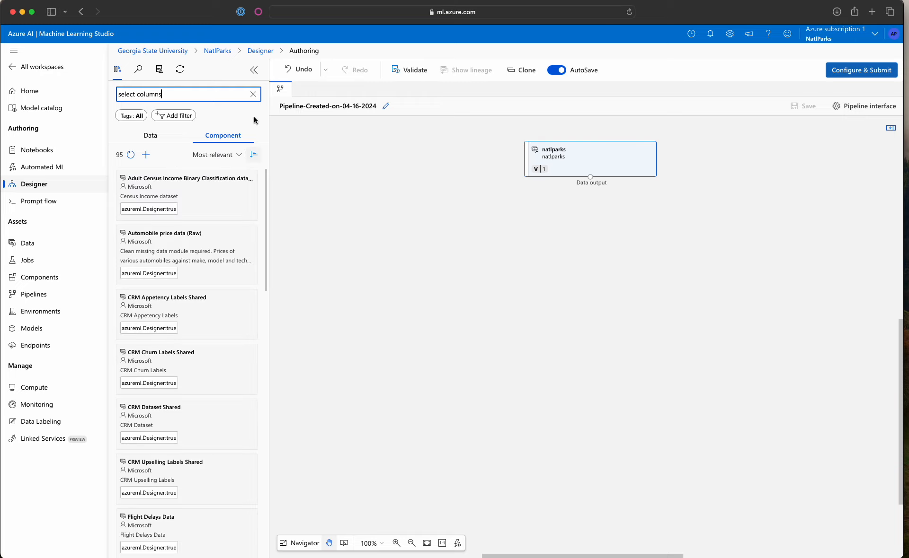
{"action": "left_click_drag", "start_coordinate": [169, 243], "coordinate": [592, 229]}
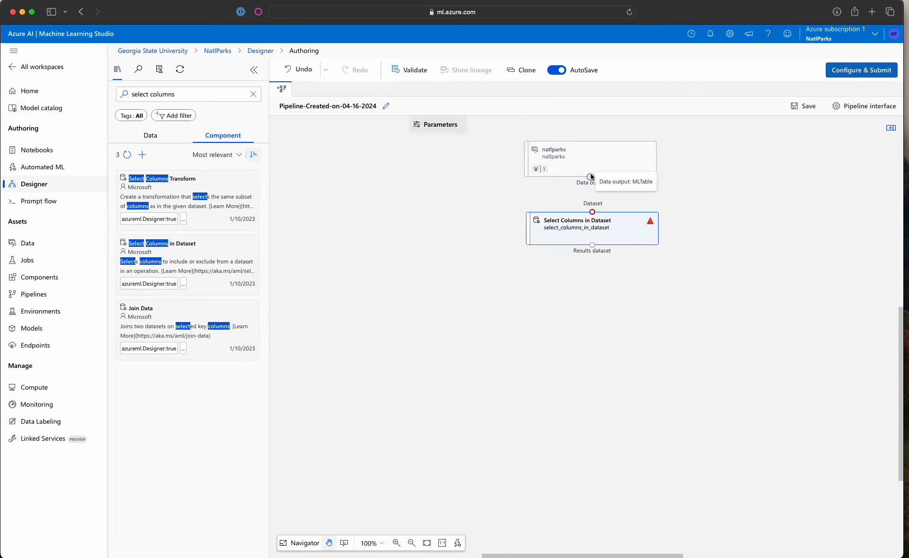
Step: Connect the natlparks data output to the Dataset input of Select Columns in Dataset and align the component beneath it
{"action": "left_click_drag", "start_coordinate": [613, 236], "coordinate": [606, 234]}
{"action": "mouse_move", "coordinate": [591, 178]}
{"action": "left_mouse_down"}
{"action": "mouse_move", "coordinate": [587, 210]}
{"action": "mouse_move", "coordinate": [610, 222]}
{"action": "left_mouse_up"}
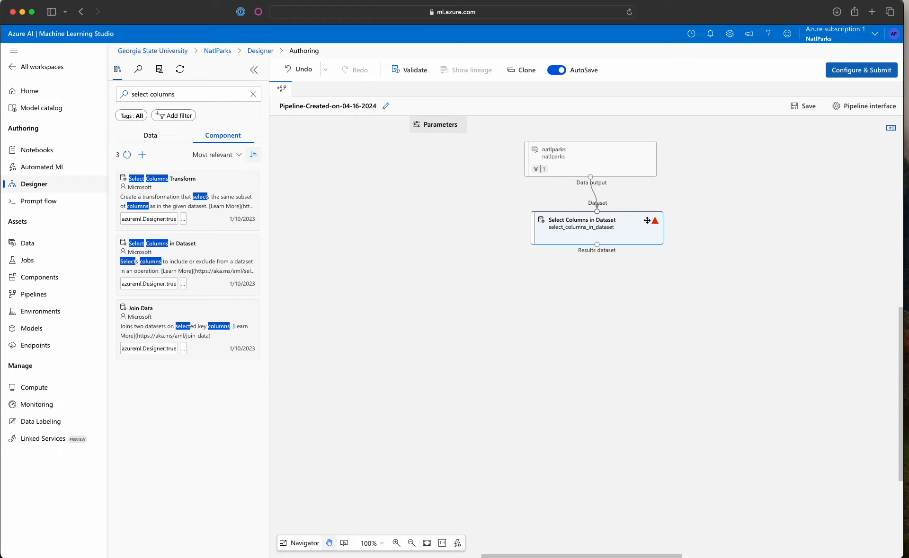
{"action": "left_click_drag", "start_coordinate": [639, 229], "coordinate": [633, 229]}
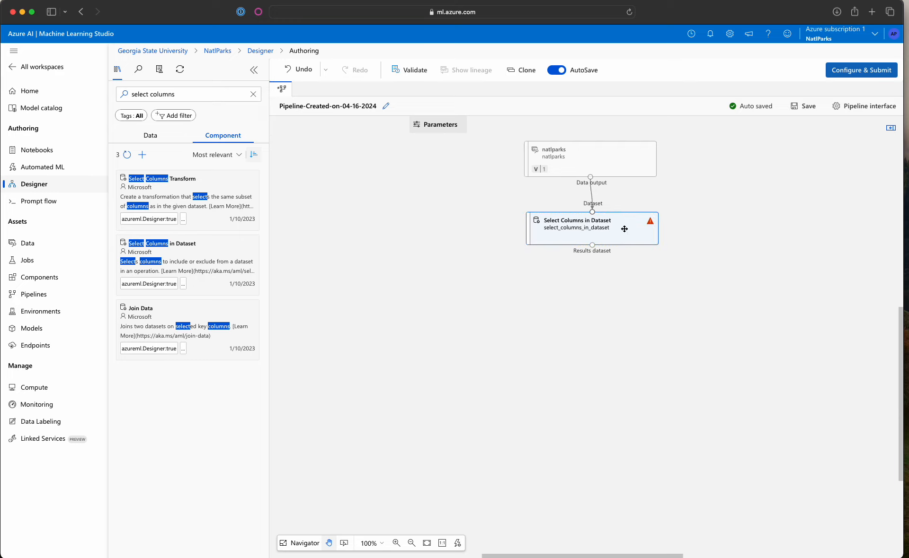
Step: Edit the column selection of Select Columns in Dataset to include gender, ageBin, political and ope by column name
{"action": "left_click", "coordinate": [624, 229]}
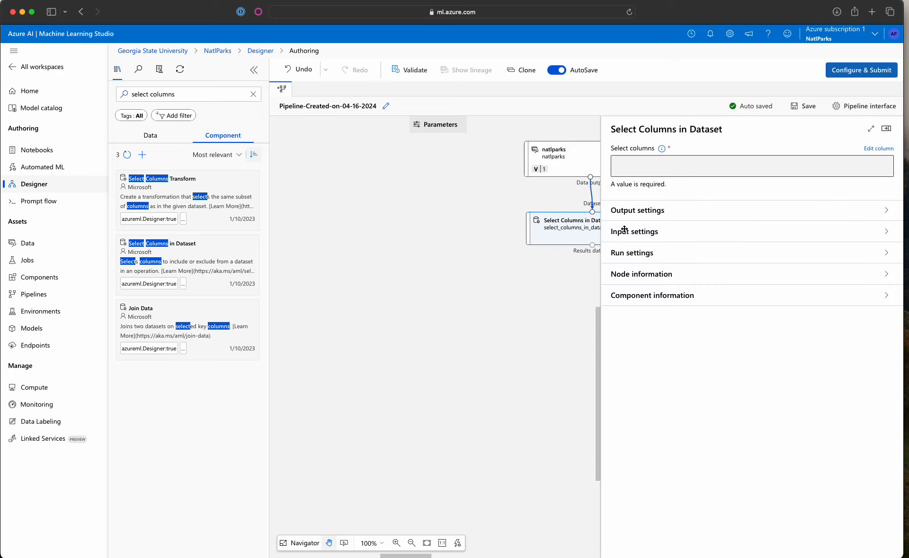
{"action": "left_click", "coordinate": [878, 148]}
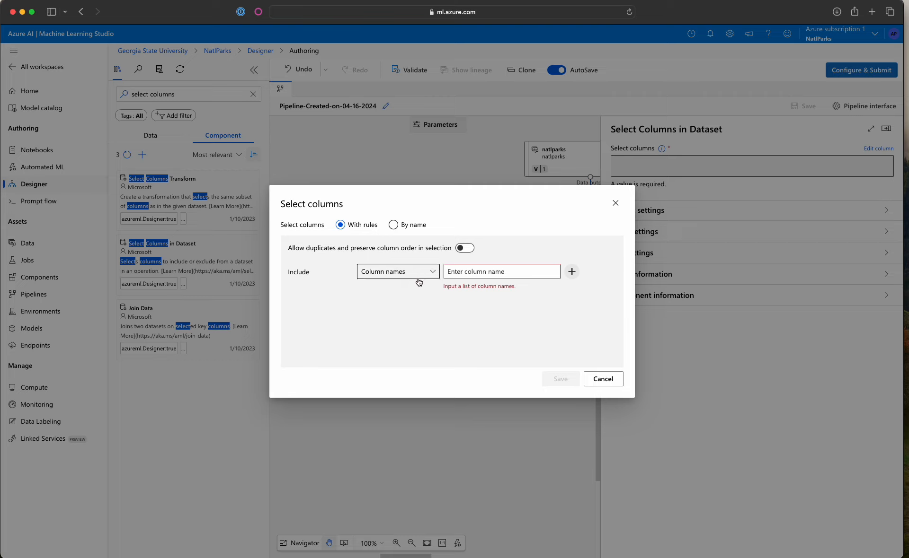
{"action": "left_click", "coordinate": [488, 270]}
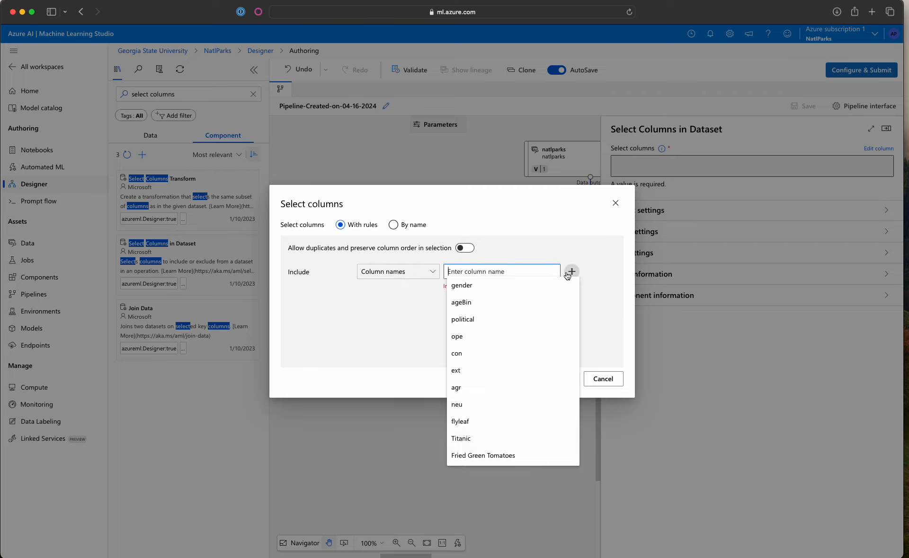
{"action": "left_click", "coordinate": [488, 286]}
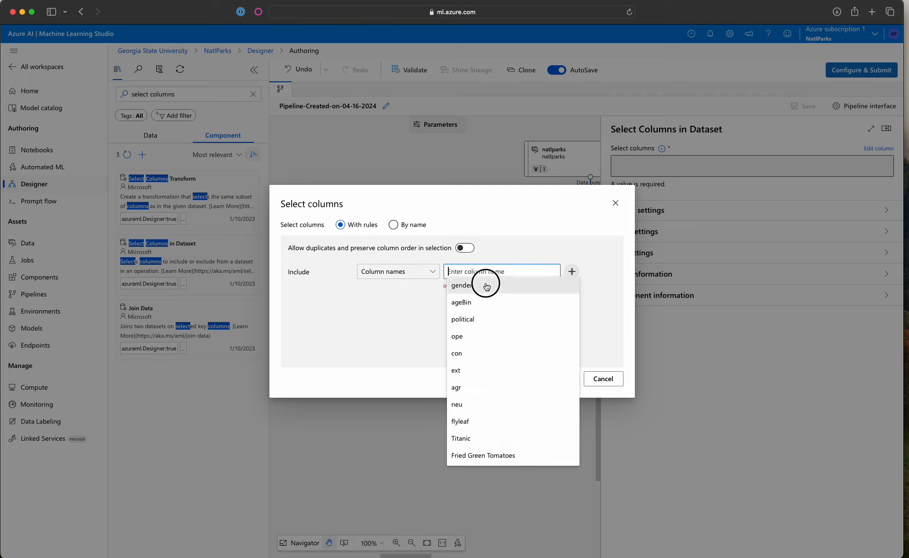
{"action": "left_click", "coordinate": [478, 284]}
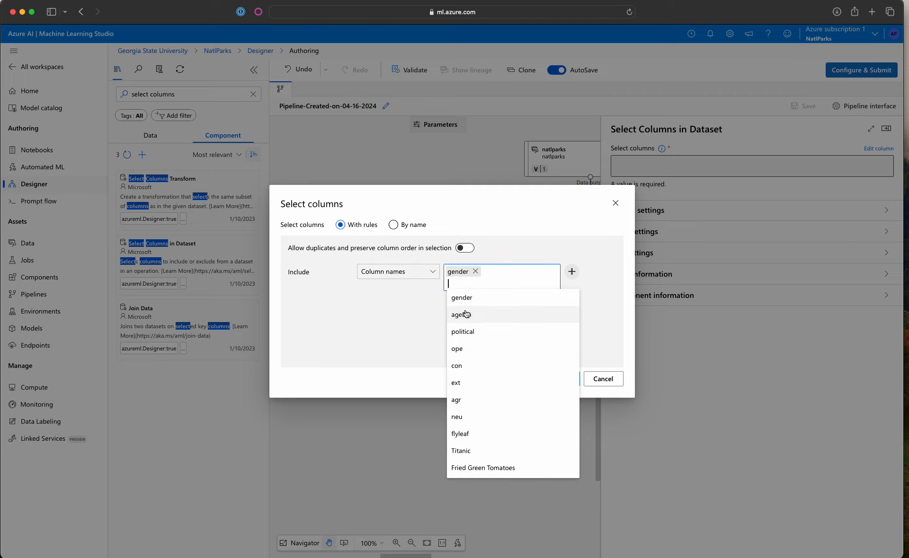
{"action": "left_click", "coordinate": [474, 311]}
{"action": "left_click", "coordinate": [471, 286]}
{"action": "left_click", "coordinate": [468, 332]}
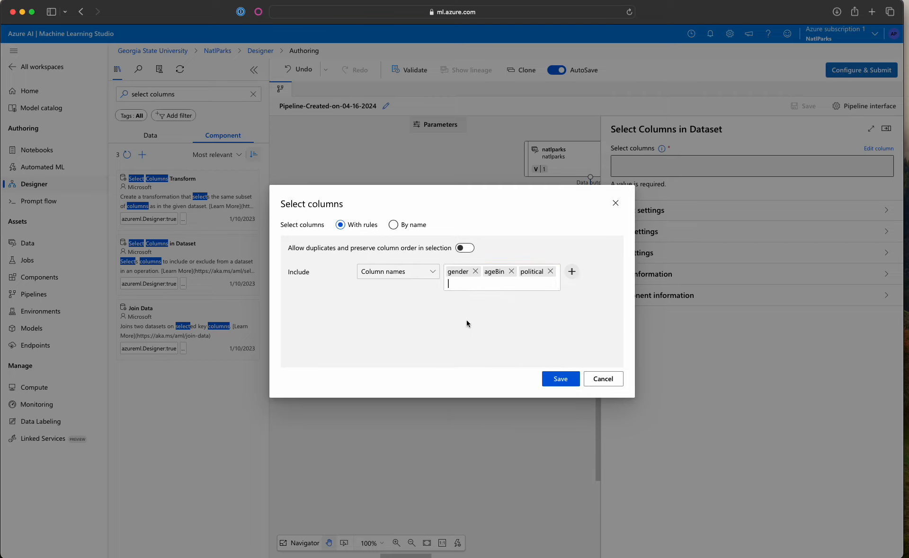
{"action": "left_click", "coordinate": [456, 283]}
{"action": "left_click", "coordinate": [460, 348]}
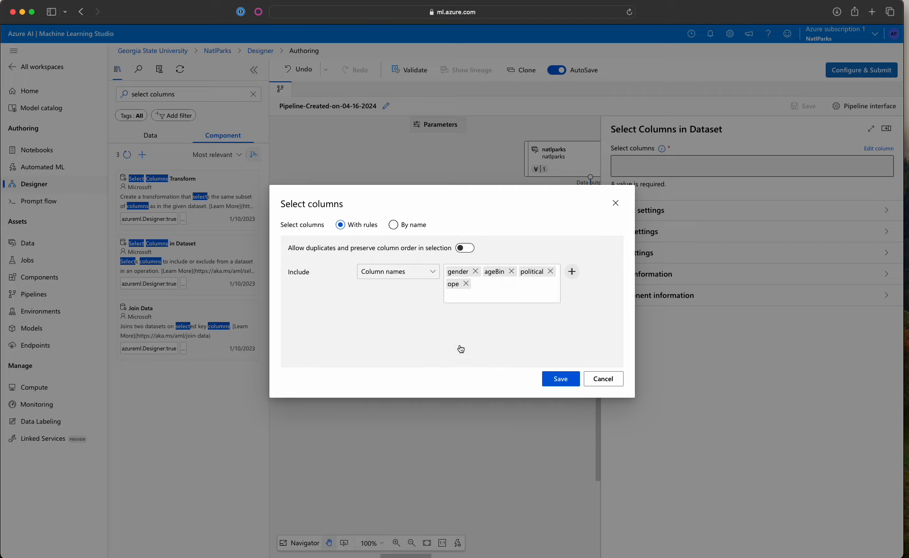
{"action": "left_click", "coordinate": [464, 295]}
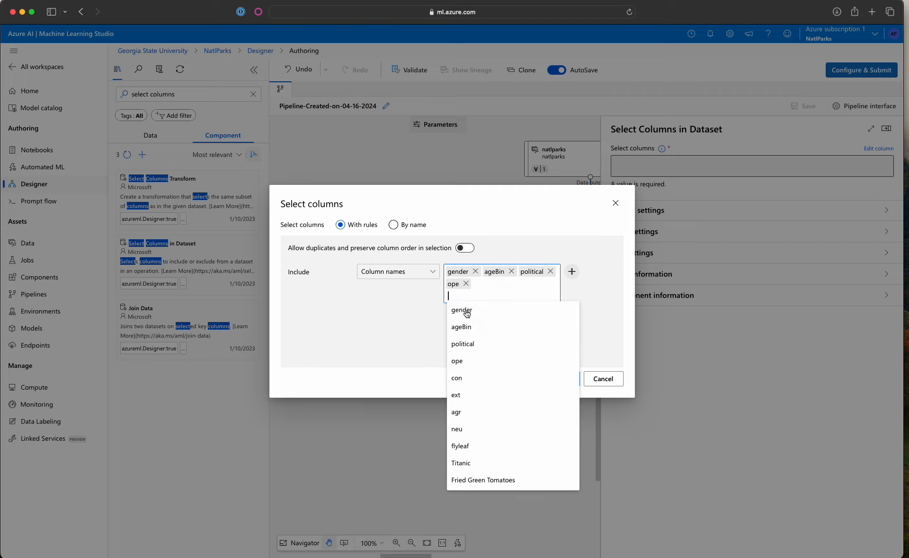
{"action": "left_click", "coordinate": [460, 362]}
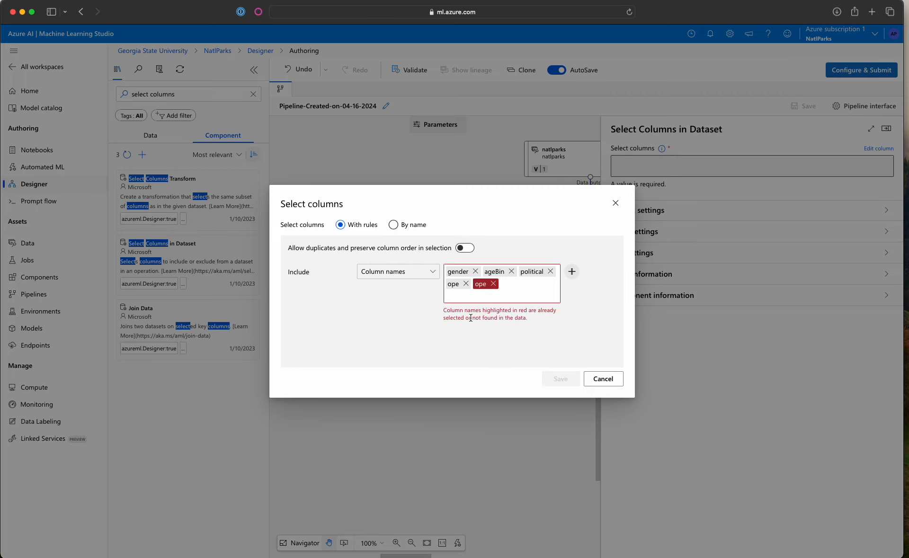
{"action": "left_click", "coordinate": [493, 284]}
Step: Add the con, ext, agr and neu columns to the include rule
{"action": "left_click", "coordinate": [473, 293]}
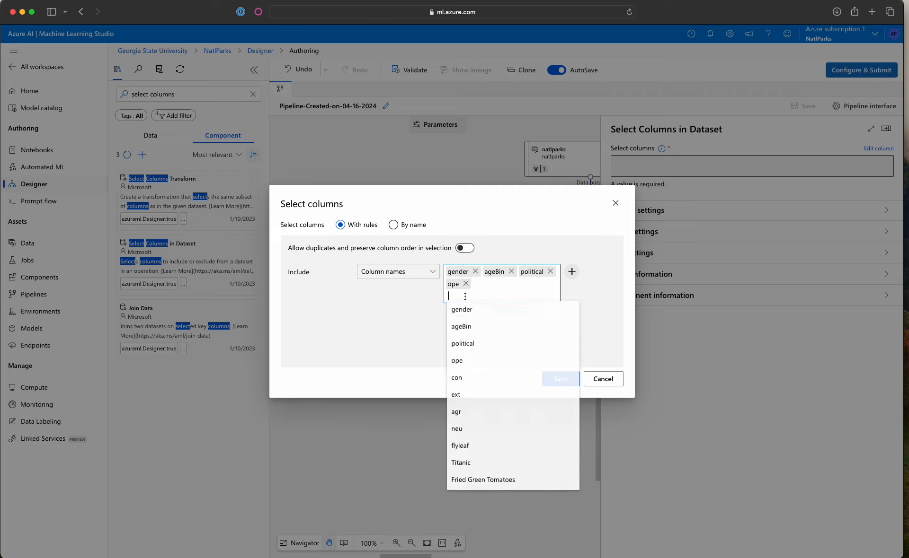
{"action": "left_click", "coordinate": [461, 376]}
{"action": "left_click", "coordinate": [476, 293]}
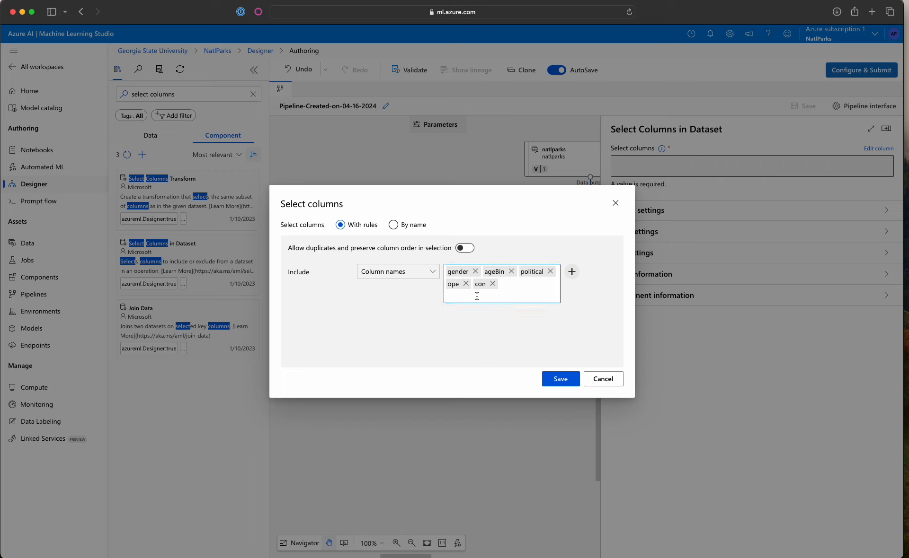
{"action": "left_click", "coordinate": [473, 394]}
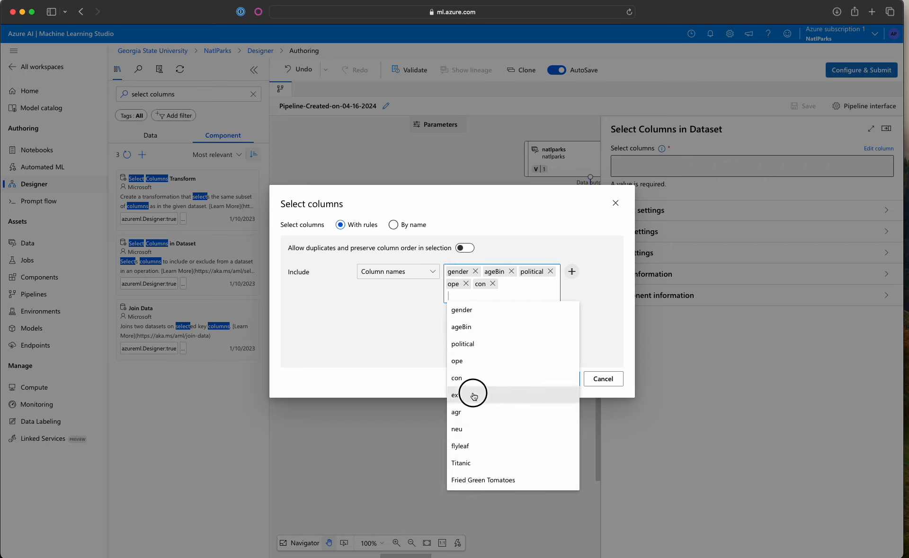
{"action": "left_click", "coordinate": [460, 298]}
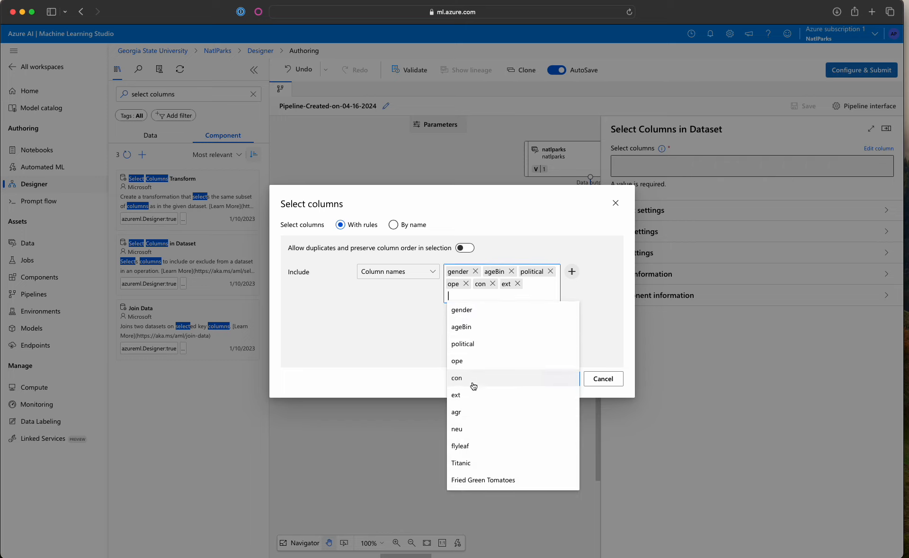
{"action": "left_click", "coordinate": [460, 412]}
{"action": "left_click", "coordinate": [455, 296]}
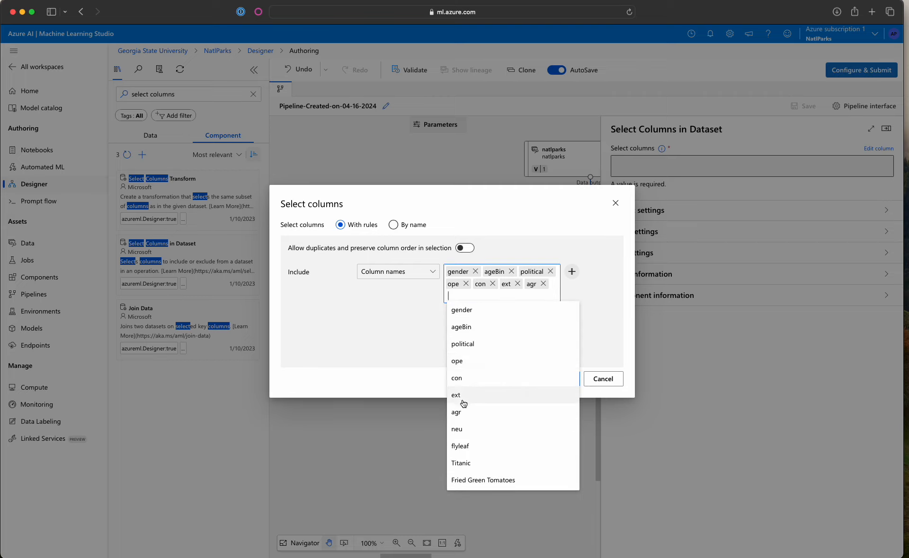
{"action": "left_click", "coordinate": [461, 429]}
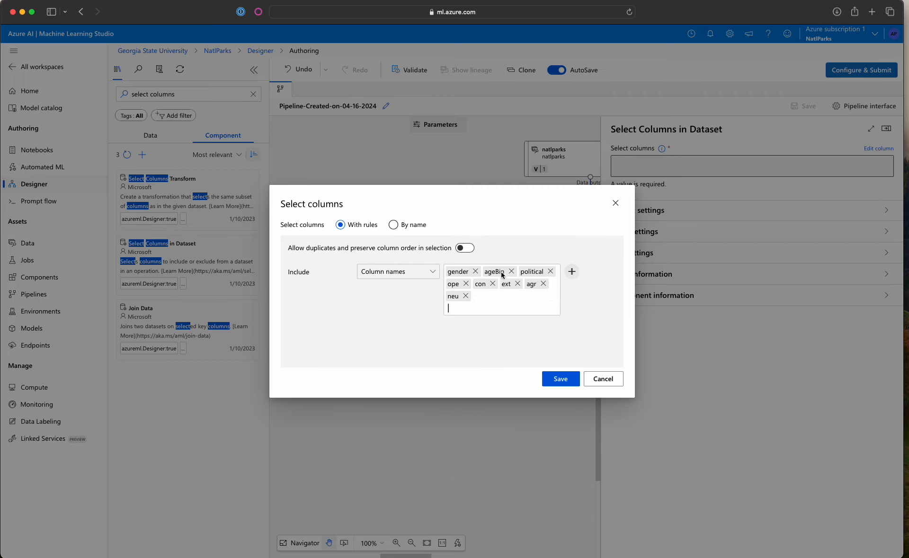
Step: Add the national_parks column from the end of the column list to the include rule
{"action": "left_click", "coordinate": [455, 307]}
{"action": "scroll", "coordinate": [515, 429], "scroll_direction": "down", "scroll_amount": 15}
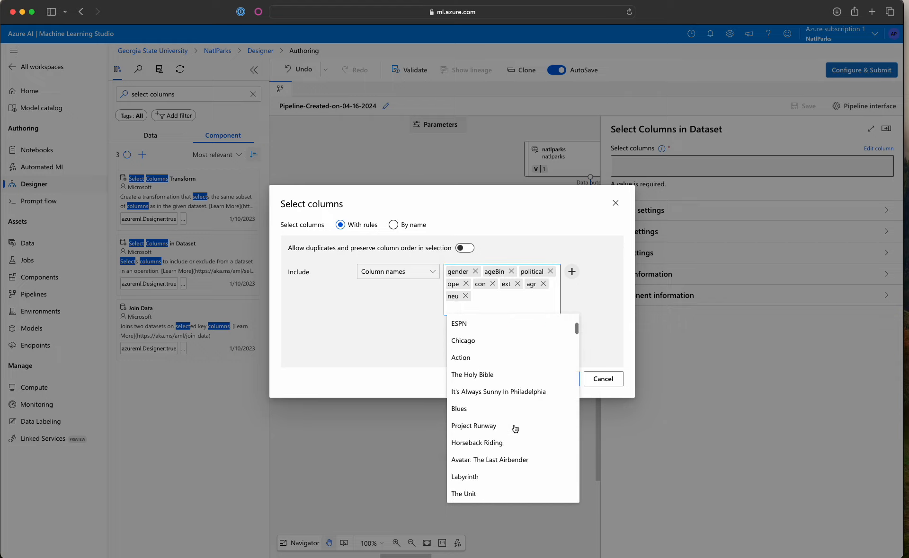
{"action": "scroll", "coordinate": [515, 429], "scroll_direction": "down", "scroll_amount": 15}
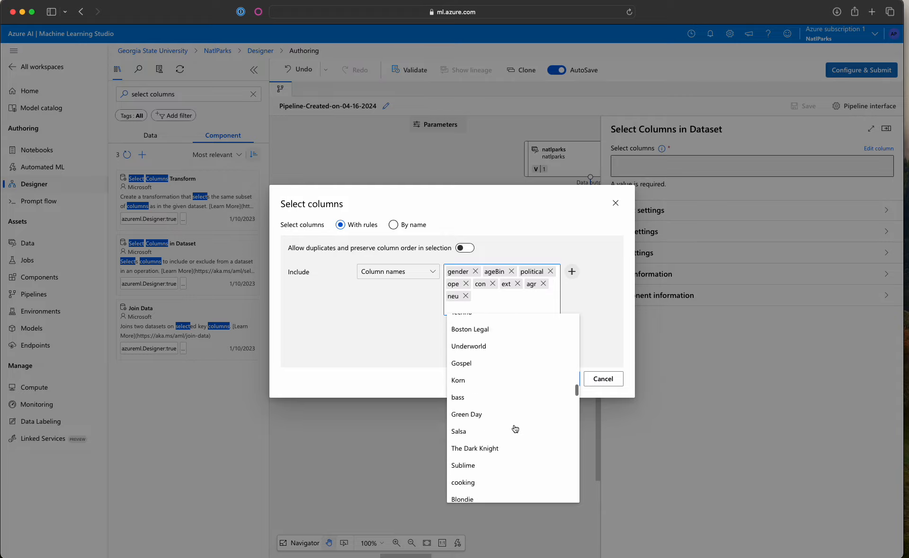
{"action": "scroll", "coordinate": [515, 428], "scroll_direction": "down", "scroll_amount": 15}
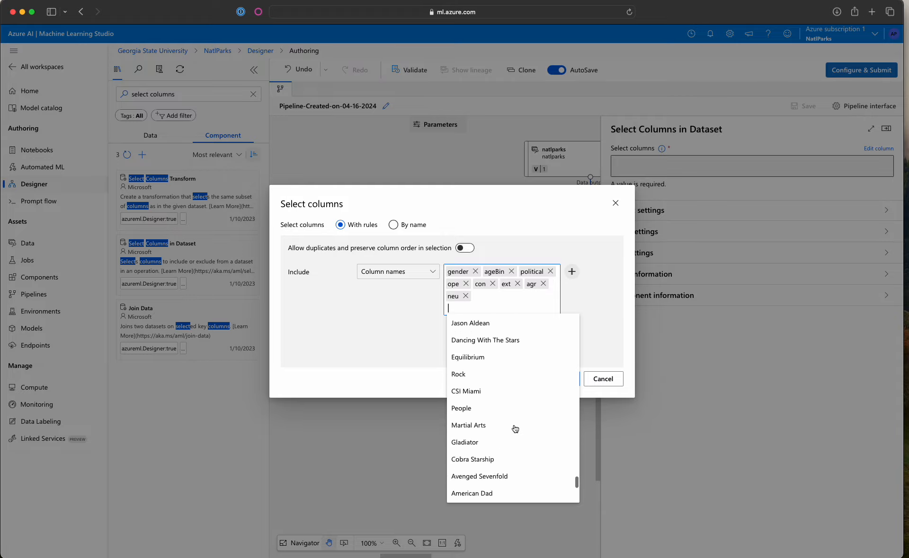
{"action": "left_click", "coordinate": [486, 497]}
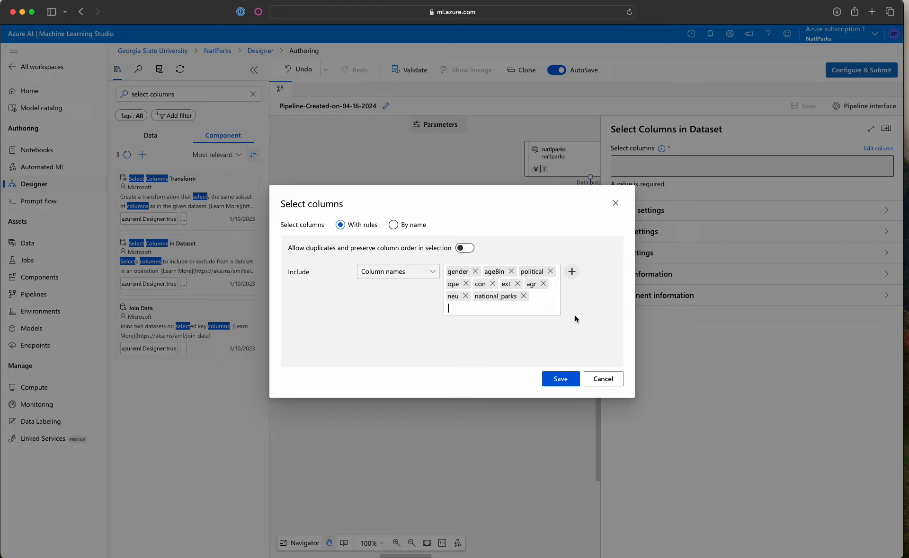
Step: Add a second column selection rule and set it to Exclude
{"action": "left_click", "coordinate": [572, 273]}
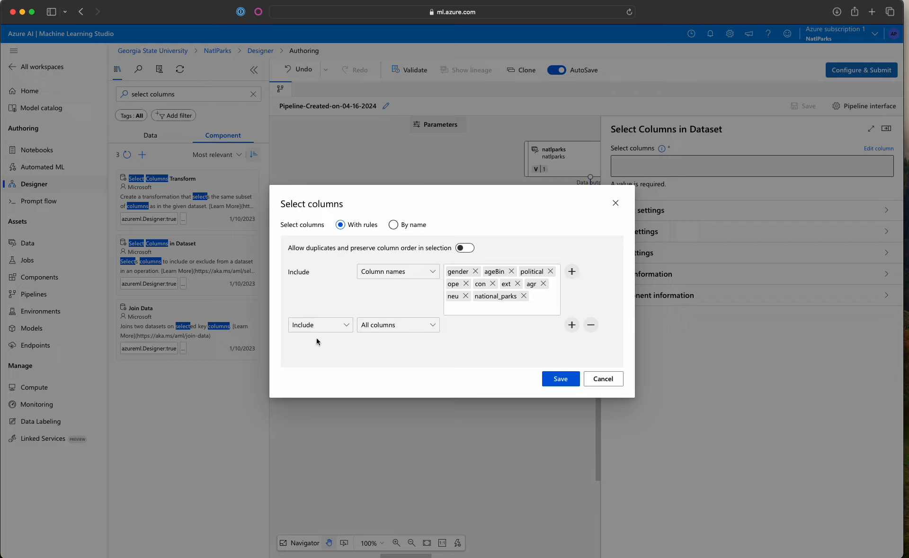
{"action": "left_click", "coordinate": [342, 326]}
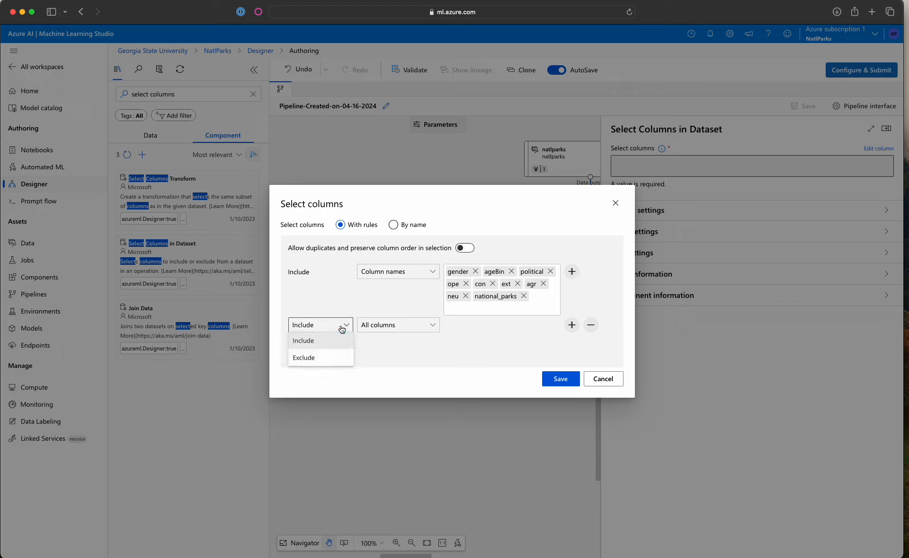
{"action": "left_click", "coordinate": [316, 363]}
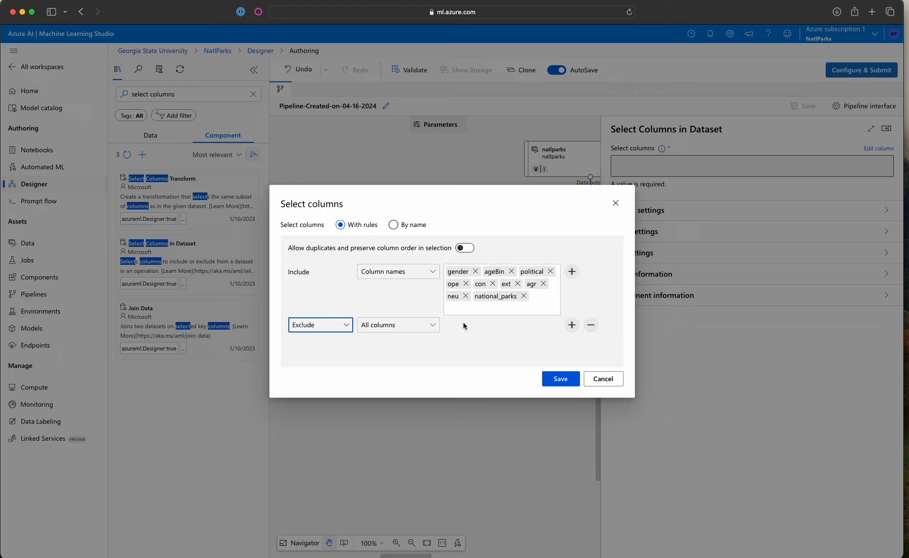
{"action": "left_click", "coordinate": [433, 327]}
{"action": "left_click", "coordinate": [431, 326]}
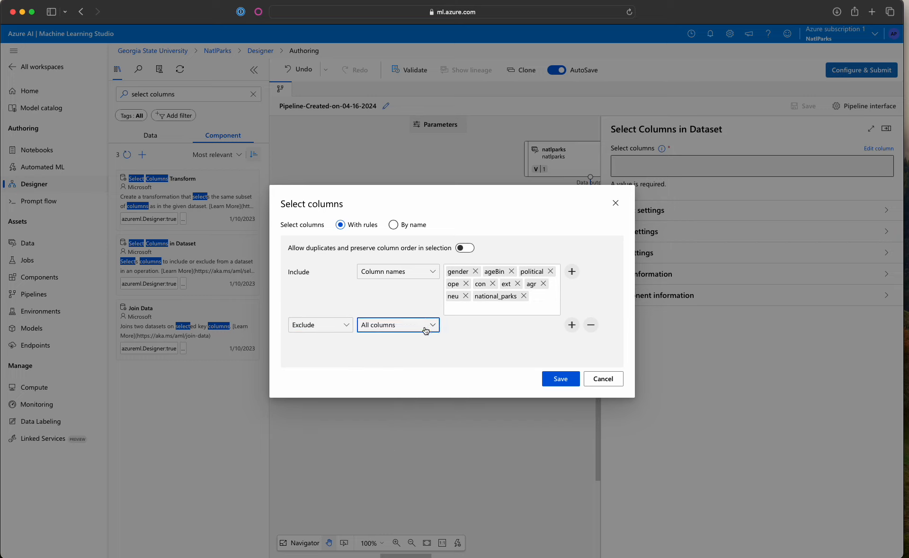
{"action": "left_click", "coordinate": [337, 336]}
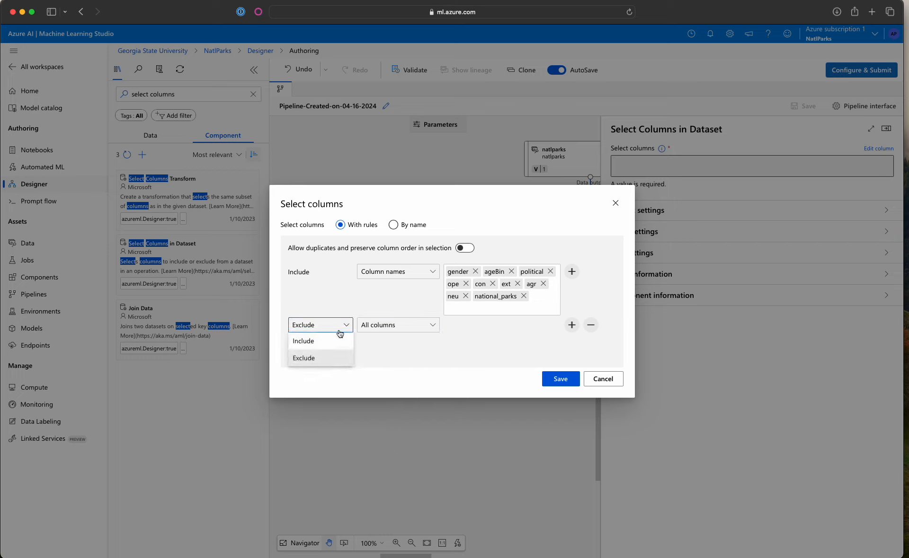
{"action": "left_click", "coordinate": [432, 331]}
{"action": "left_click", "coordinate": [407, 341]}
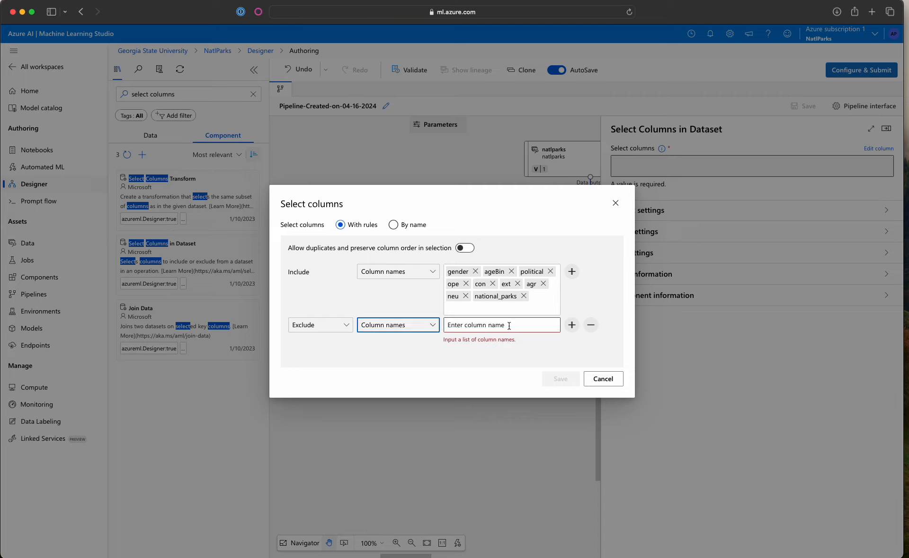
Step: Remove the exclude rule and save the column selection of Select Columns in Dataset
{"action": "left_click", "coordinate": [591, 326]}
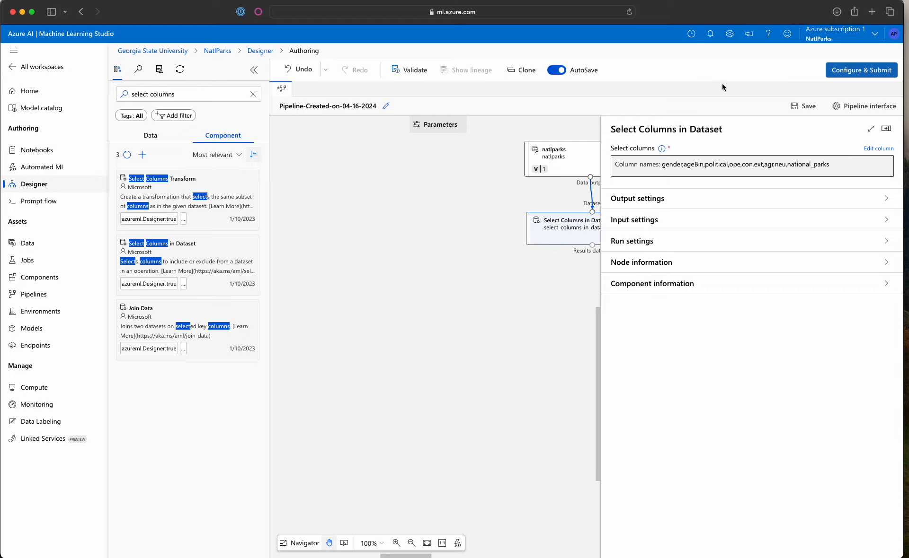
{"action": "left_click", "coordinate": [885, 128]}
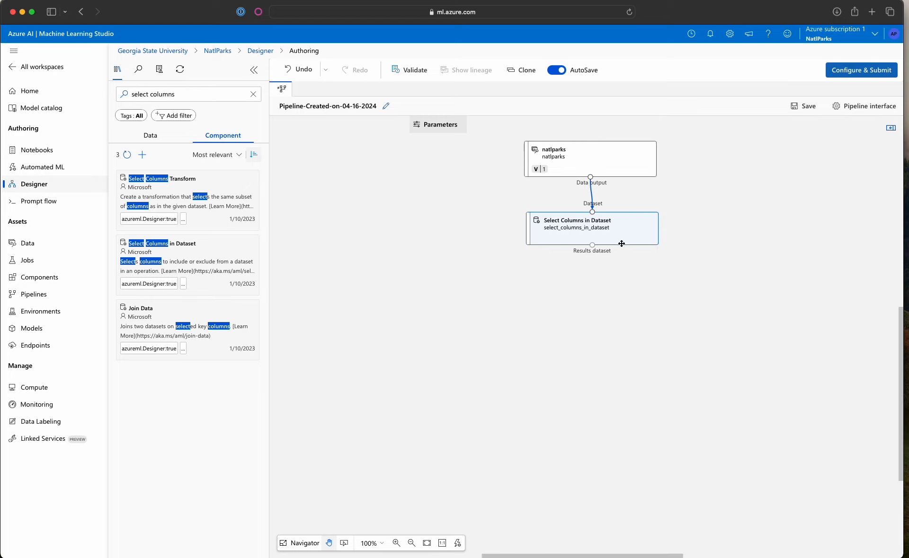
Step: Move Select Columns in Dataset closer to natlparks and add a Split Data component below it
{"action": "left_click", "coordinate": [584, 236]}
{"action": "left_click_drag", "start_coordinate": [584, 236], "coordinate": [579, 230]}
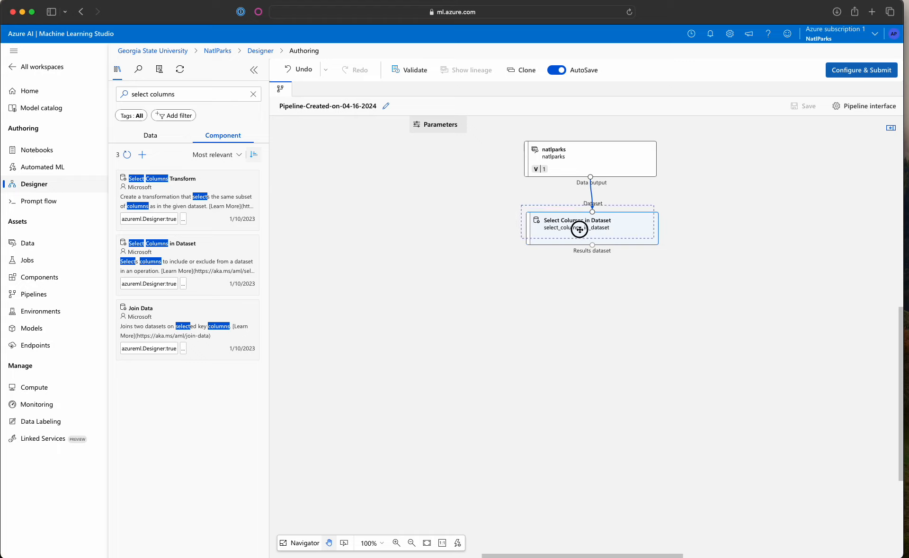
{"action": "double_click", "coordinate": [185, 93]}
{"action": "triple_click", "coordinate": [186, 94]}
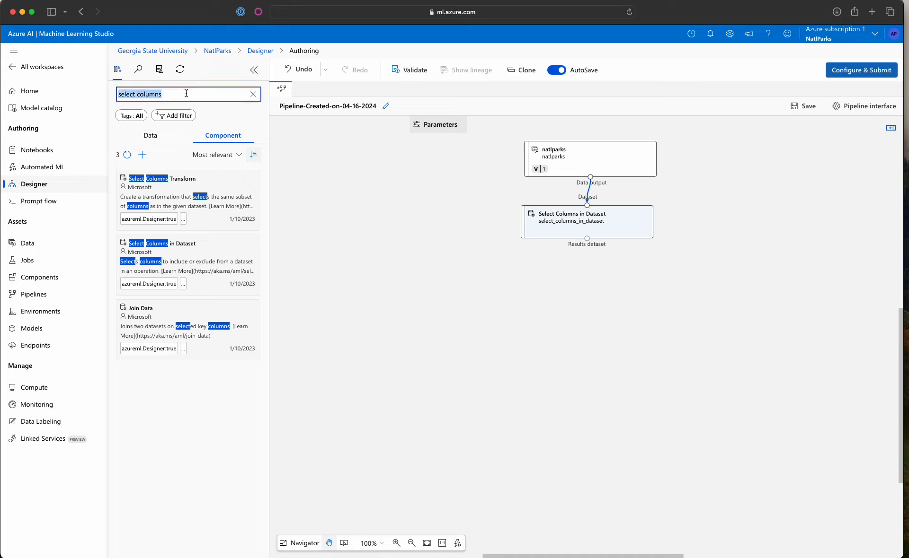
{"action": "key", "text": "BackSpace"}
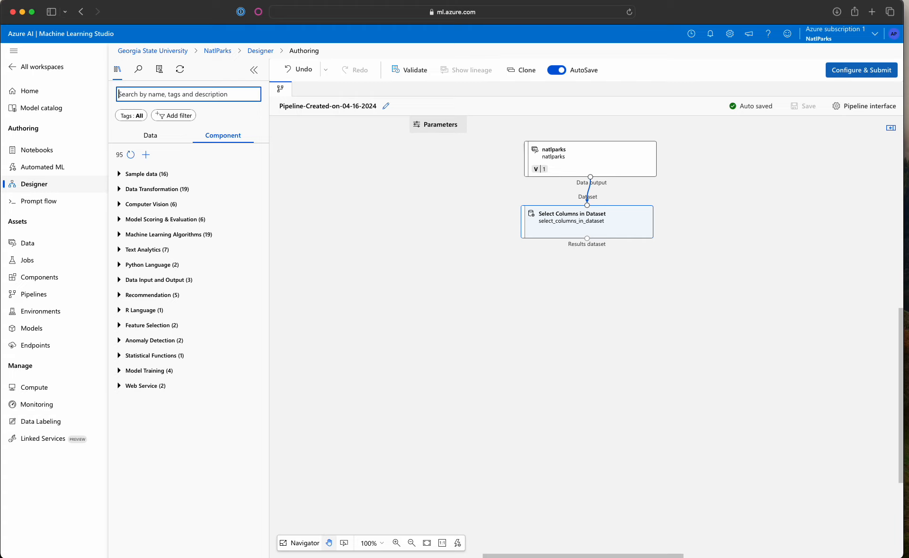
{"action": "type", "text": "split"}
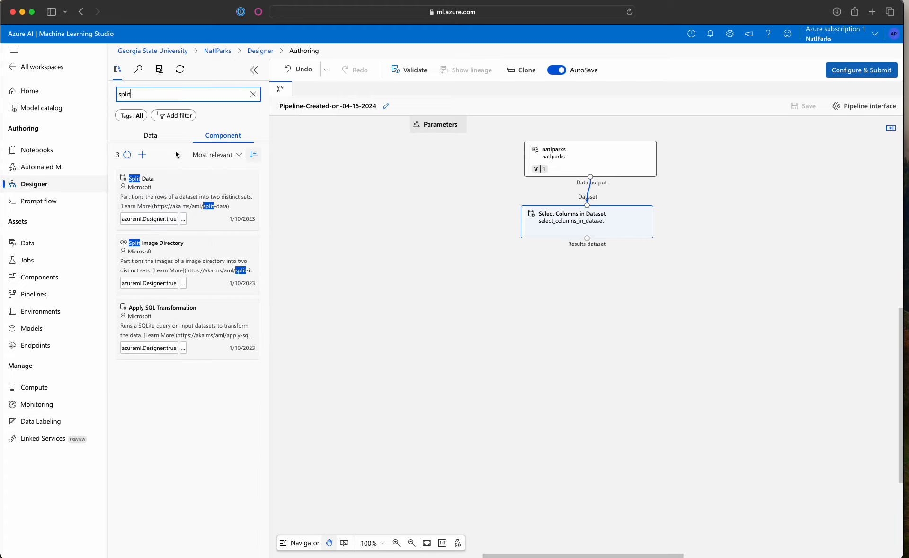
{"action": "left_click_drag", "start_coordinate": [169, 179], "coordinate": [587, 296]}
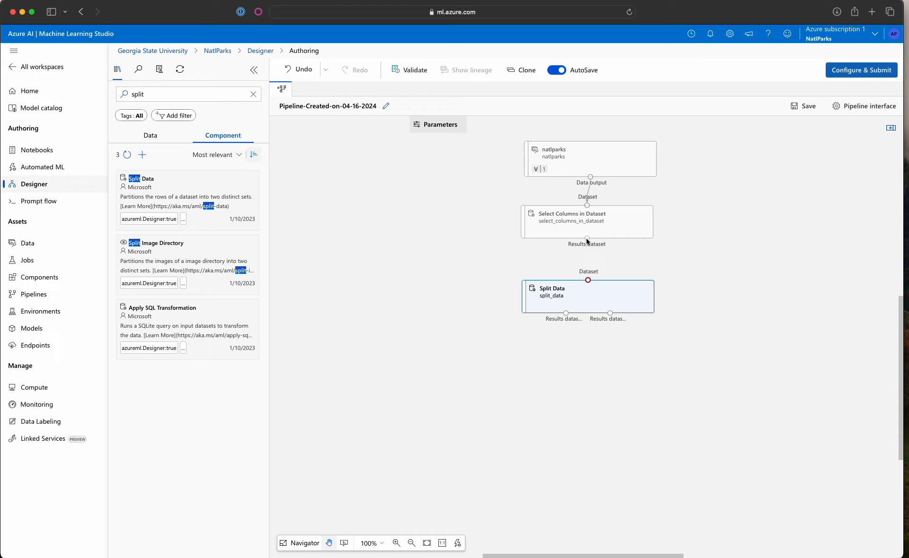
Step: Connect the results of Select Columns in Dataset to Split Data and line up both nodes under natlparks
{"action": "left_click_drag", "start_coordinate": [587, 240], "coordinate": [619, 289]}
{"action": "left_click", "coordinate": [717, 270]}
{"action": "left_click_drag", "start_coordinate": [609, 230], "coordinate": [613, 212]}
{"action": "left_click_drag", "start_coordinate": [603, 288], "coordinate": [611, 272]}
{"action": "left_click_drag", "start_coordinate": [609, 205], "coordinate": [609, 213]}
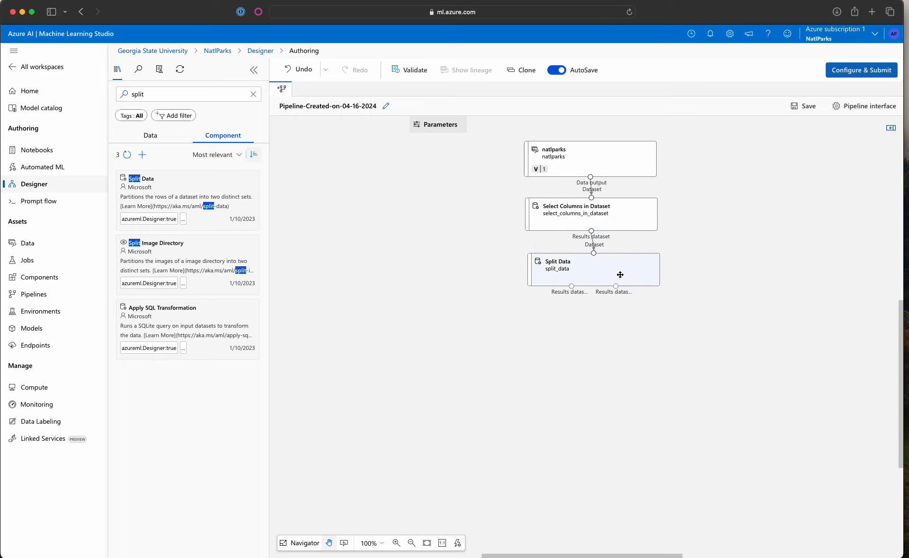
Step: Set Split Data's fraction of rows in the first output dataset to 0.8 and its stratified split to True
{"action": "left_click", "coordinate": [620, 275]}
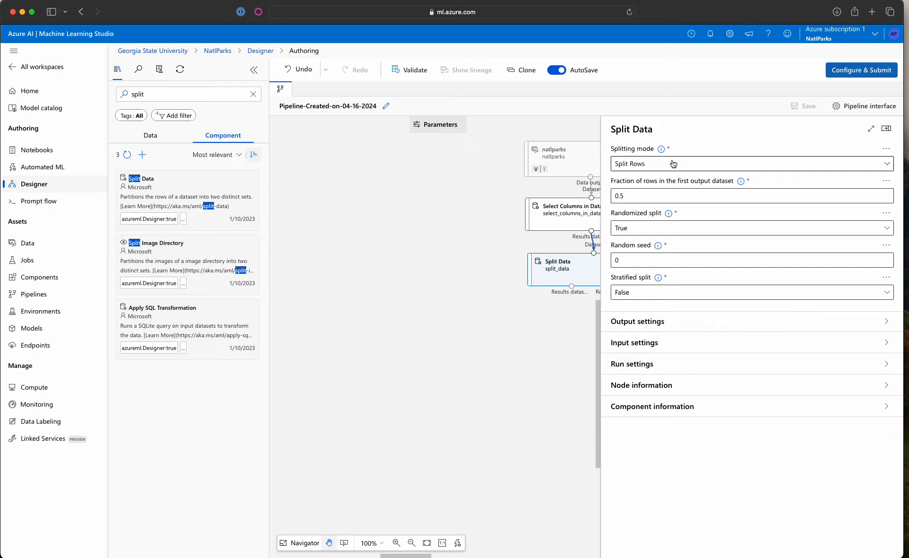
{"action": "left_click", "coordinate": [647, 195]}
{"action": "key", "text": "BackSpace"}
{"action": "type", "text": "8"}
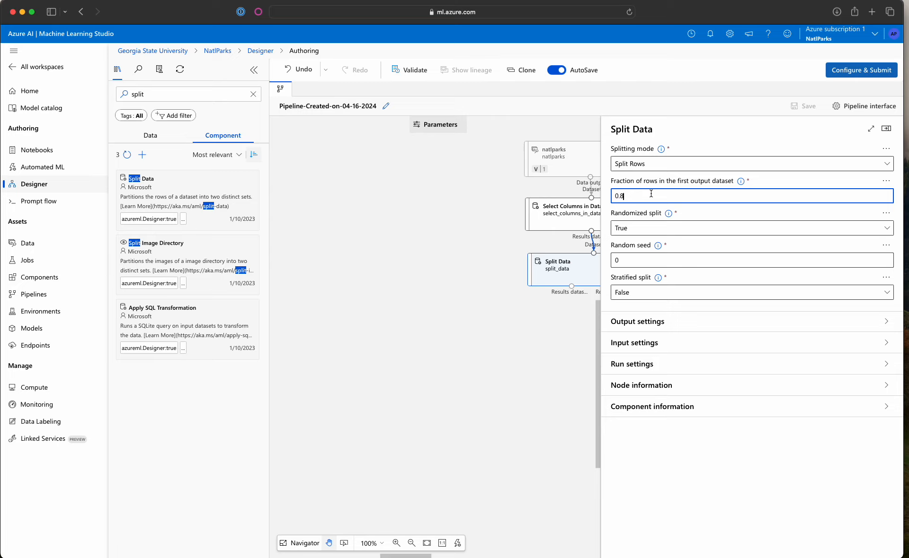
{"action": "left_click", "coordinate": [693, 299]}
{"action": "left_click", "coordinate": [649, 305]}
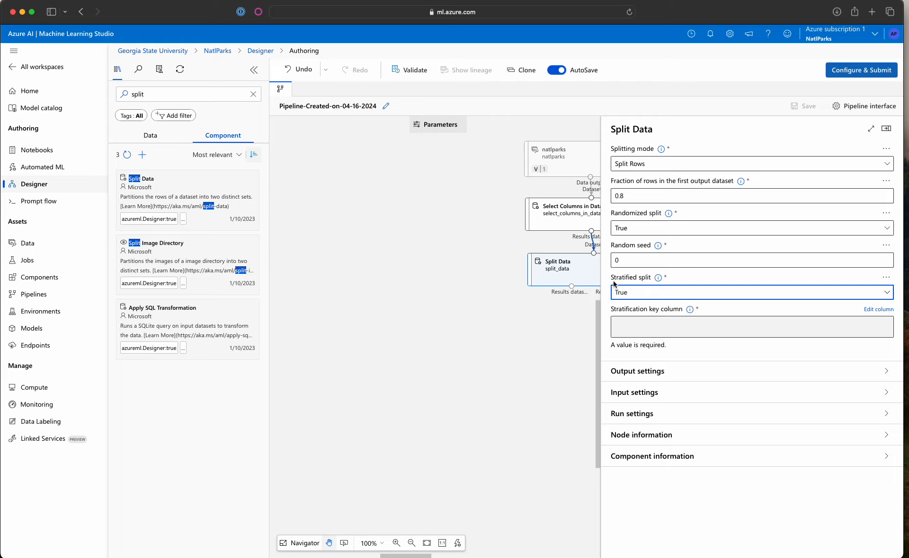
Step: Set the stratification key column of Split Data to national_parks and save it
{"action": "left_click", "coordinate": [640, 329]}
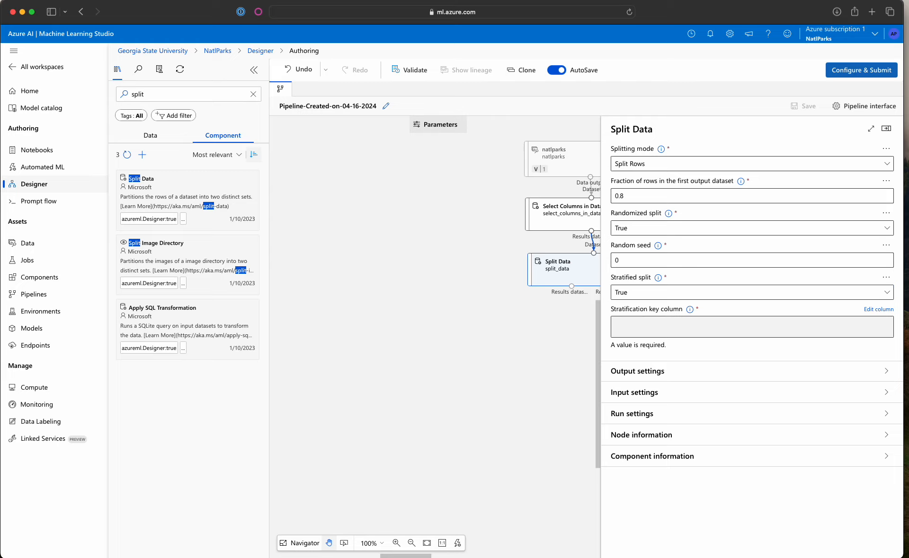
{"action": "left_click", "coordinate": [885, 311]}
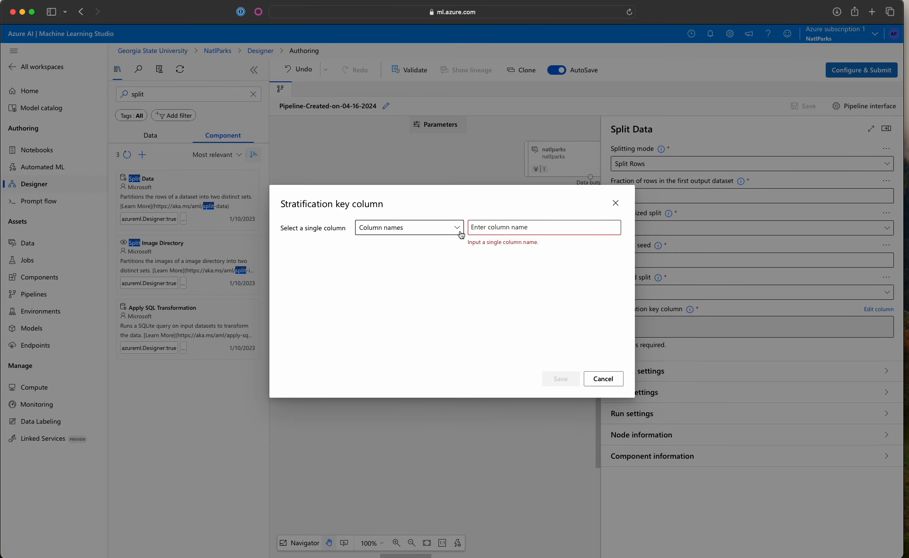
{"action": "left_click", "coordinate": [491, 231]}
{"action": "type", "text": "n"}
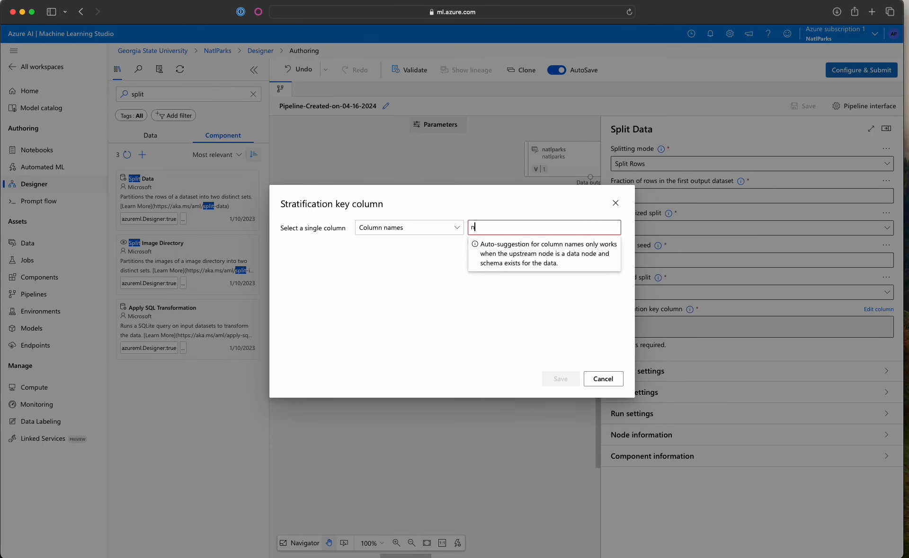
{"action": "type", "text": "ational_parks"}
{"action": "left_click", "coordinate": [473, 292]}
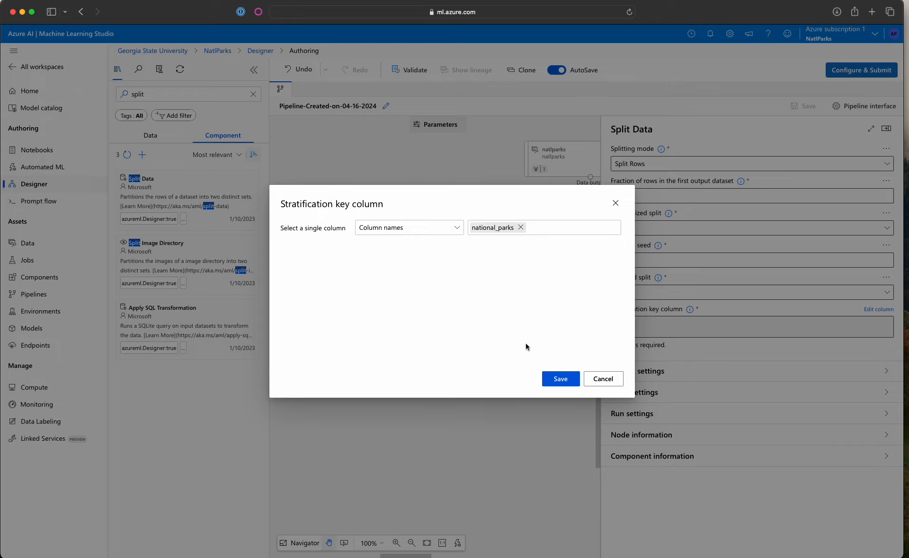
{"action": "left_click", "coordinate": [560, 379]}
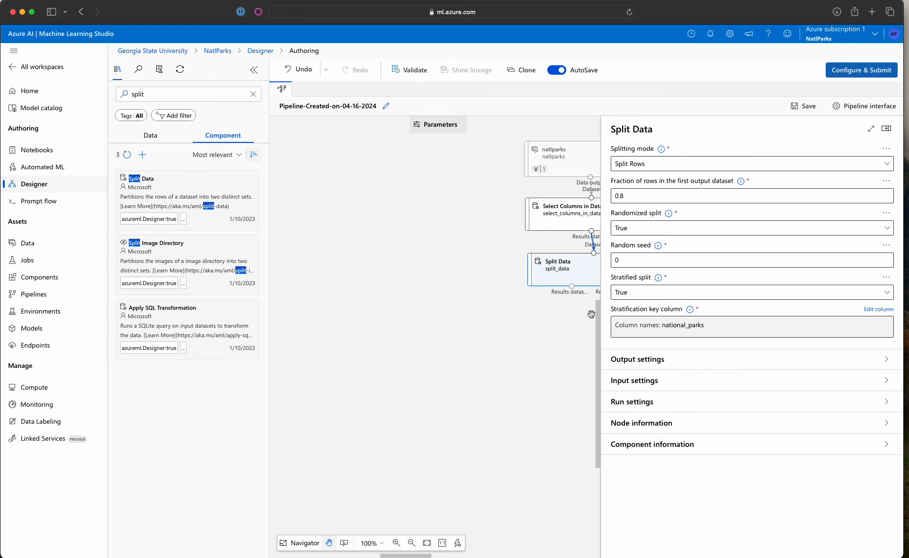
{"action": "left_click", "coordinate": [885, 128]}
{"action": "left_click", "coordinate": [557, 312]}
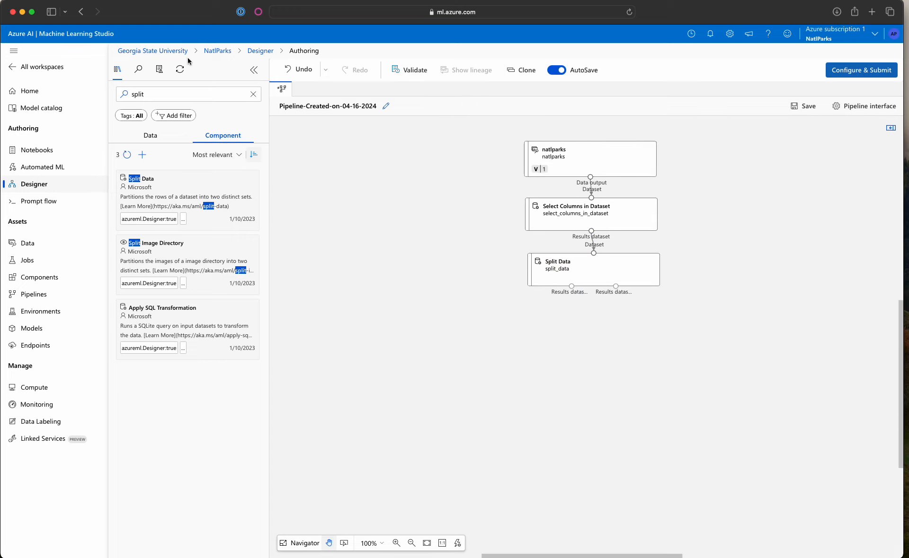
Step: Find the forest components and place a Two-Class Decision Forest beside Split Data on the canvas
{"action": "double_click", "coordinate": [187, 94]}
{"action": "type", "text": "forest"}
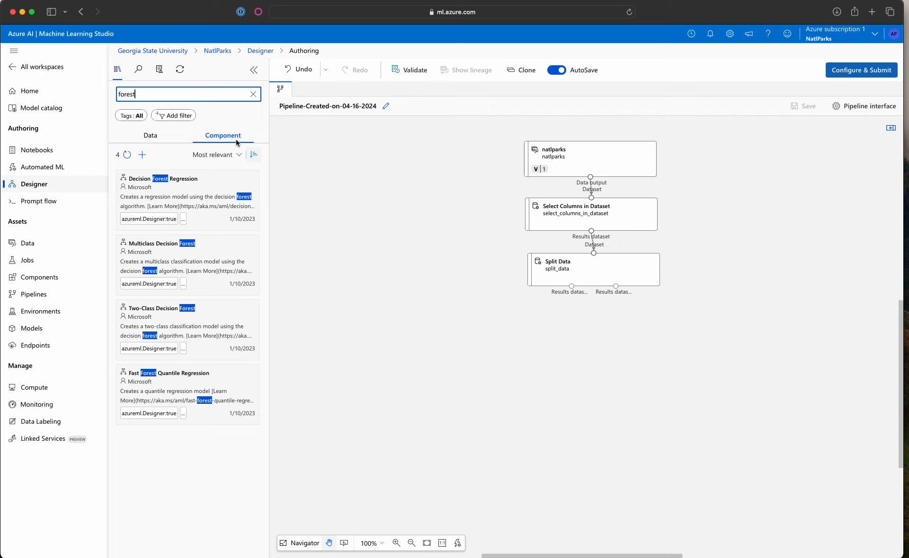
{"action": "mouse_move", "coordinate": [204, 312]}
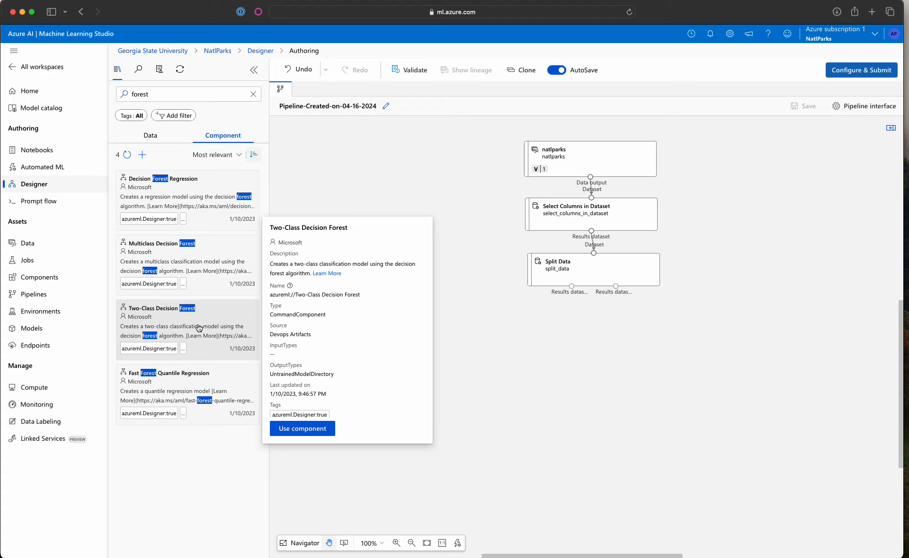
{"action": "left_click_drag", "start_coordinate": [199, 327], "coordinate": [407, 270]}
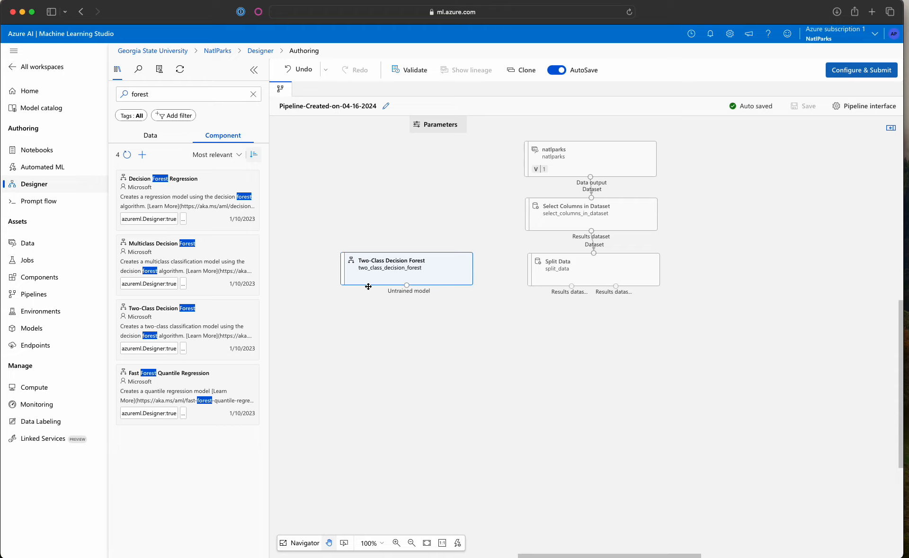
{"action": "left_click", "coordinate": [453, 278]}
{"action": "left_click_drag", "start_coordinate": [453, 278], "coordinate": [462, 279]}
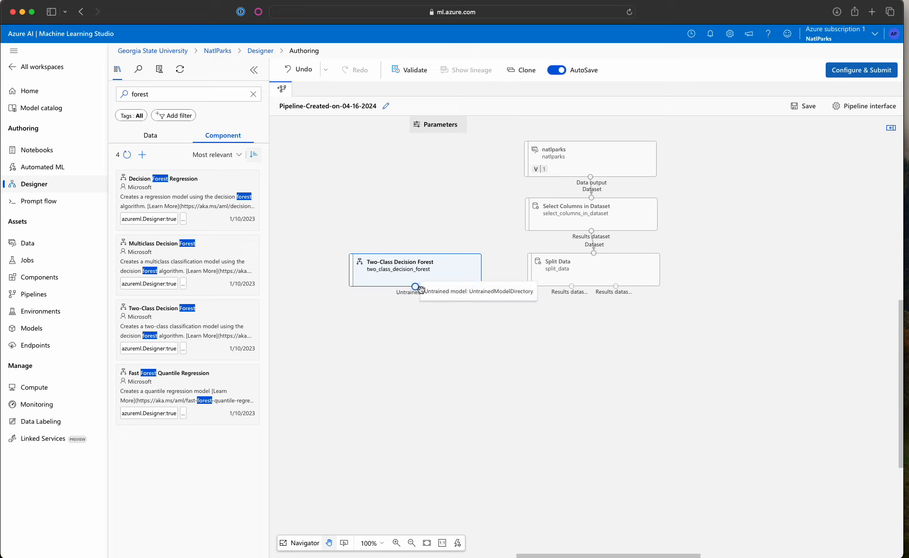
{"action": "left_click", "coordinate": [442, 348]}
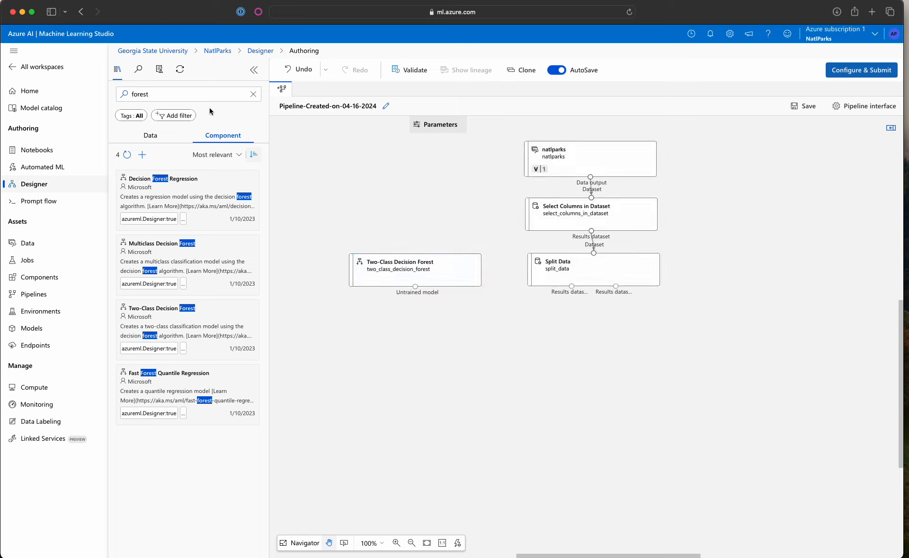
Step: Add Tune Model Hyperparameters below and feed it the forest's untrained model and Split Data's first output as training data
{"action": "triple_click", "coordinate": [200, 93]}
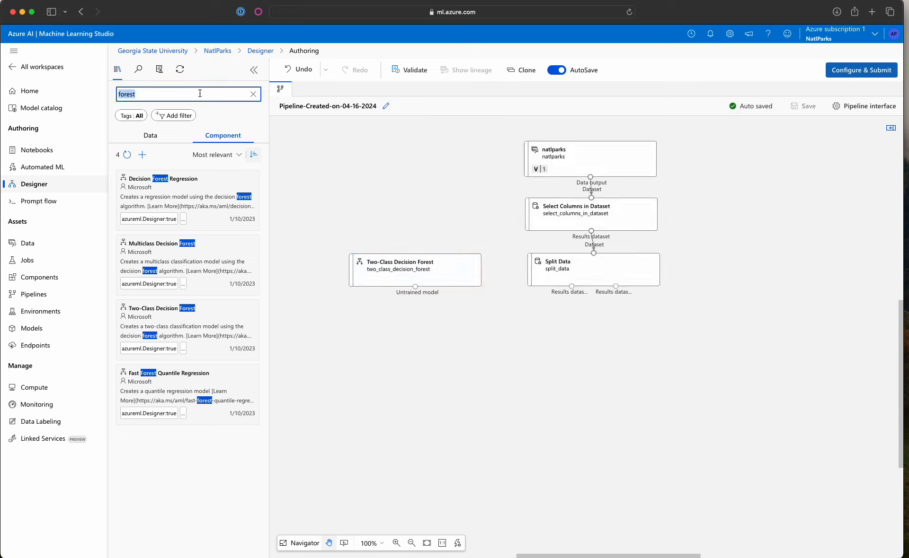
{"action": "type", "text": "tune model"}
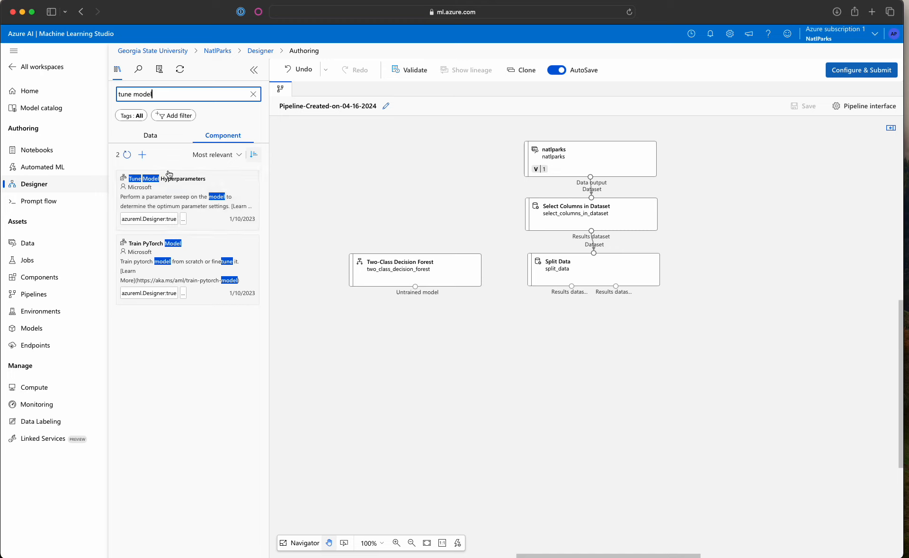
{"action": "left_click_drag", "start_coordinate": [166, 190], "coordinate": [527, 342]}
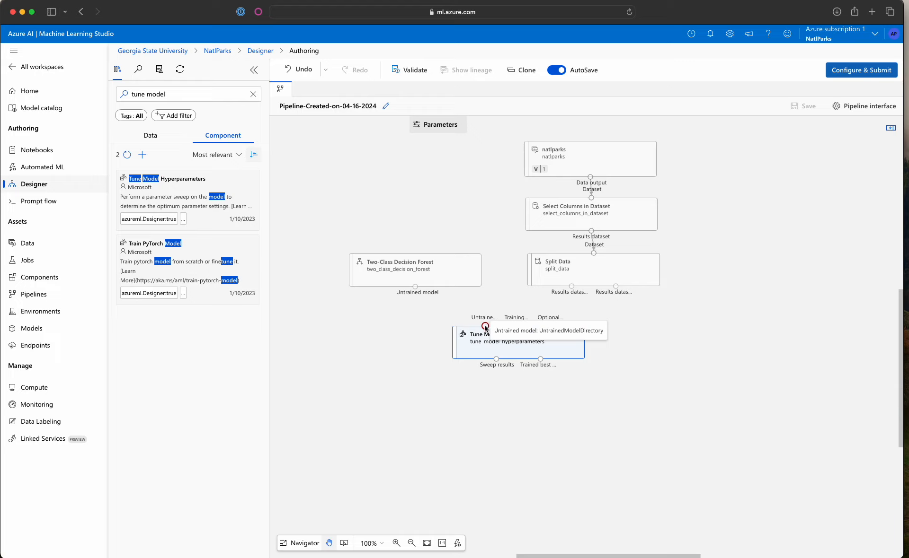
{"action": "left_click_drag", "start_coordinate": [416, 287], "coordinate": [485, 327]}
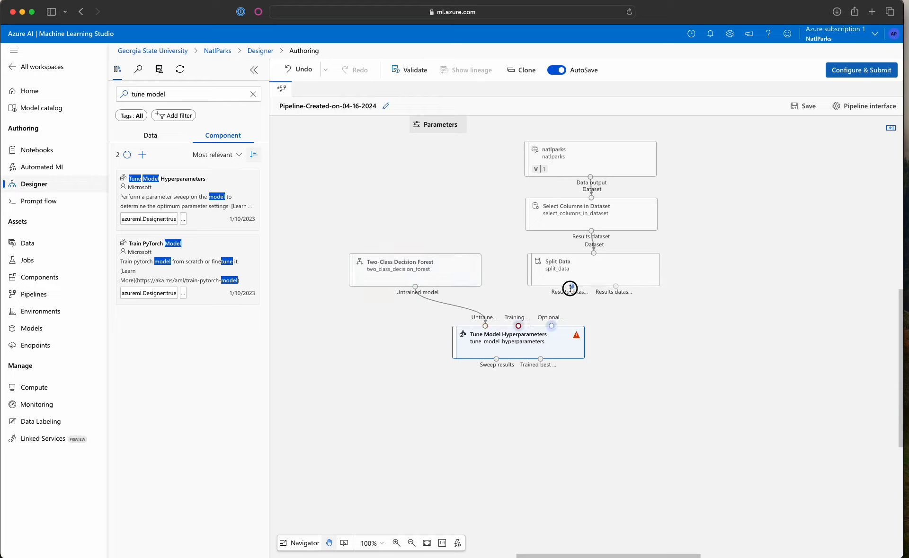
{"action": "left_click_drag", "start_coordinate": [570, 286], "coordinate": [526, 338]}
Step: Set Tune Model Hyperparameters to a maximum of 250 runs on random sweep, with Accuracy as the classification metric
{"action": "left_click", "coordinate": [526, 338]}
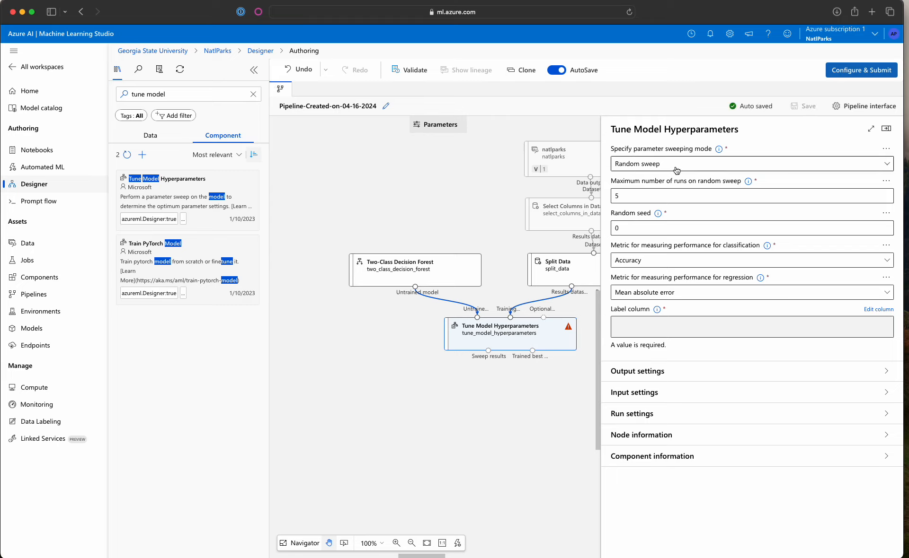
{"action": "left_click", "coordinate": [638, 197]}
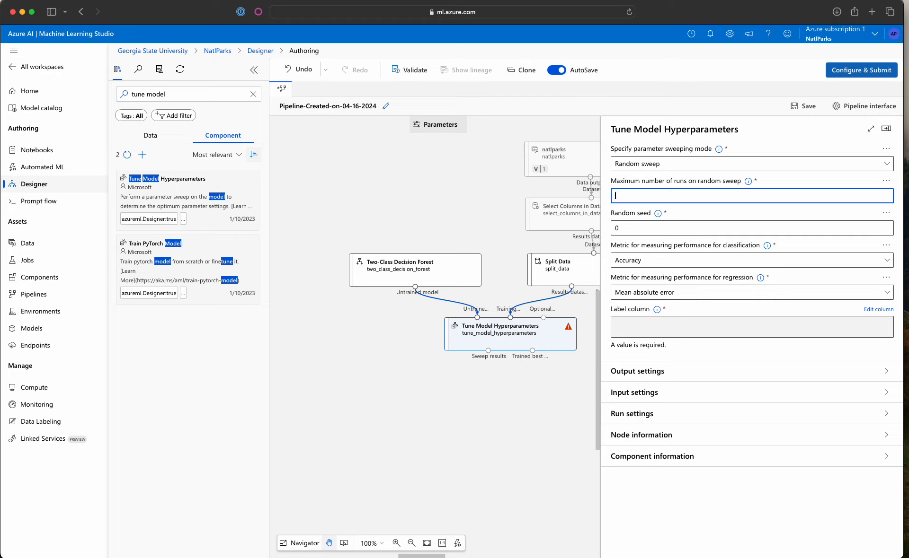
{"action": "type", "text": "50"}
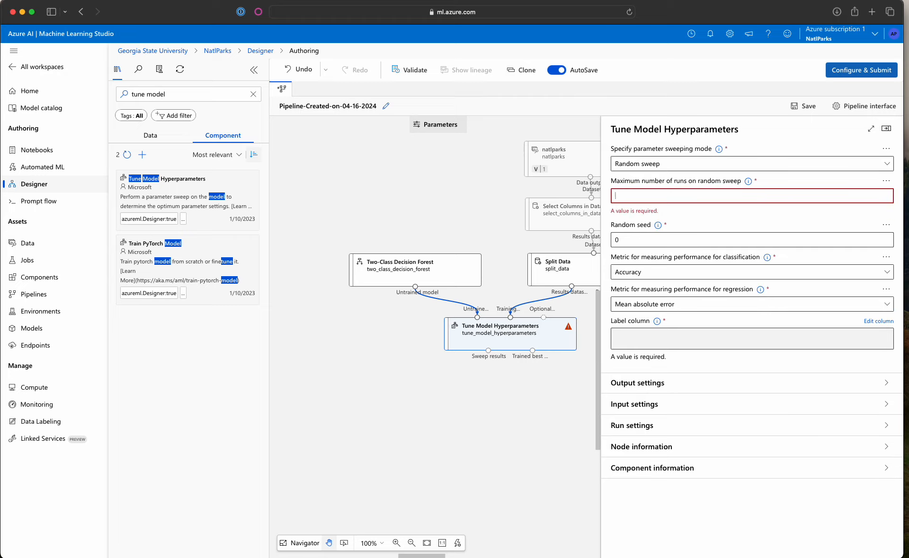
{"action": "type", "text": "25"}
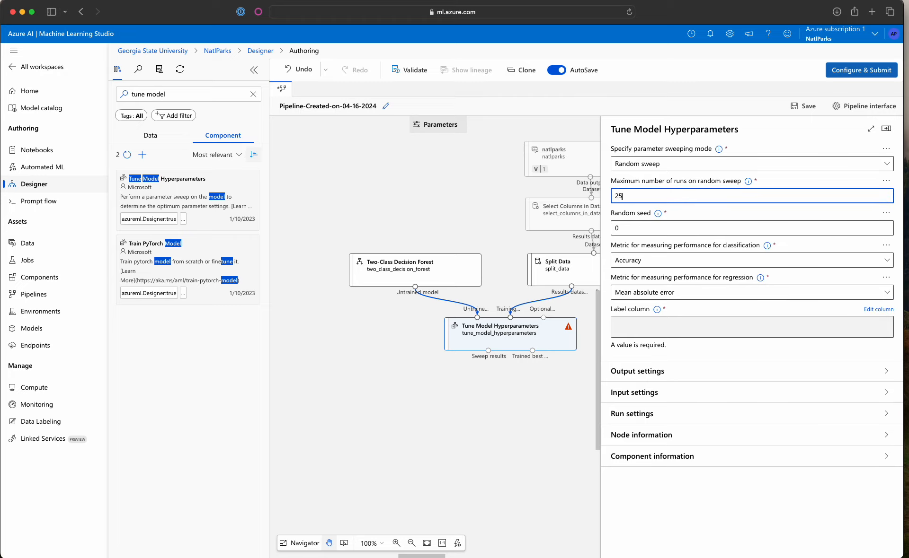
{"action": "type", "text": "0"}
{"action": "left_click", "coordinate": [640, 231]}
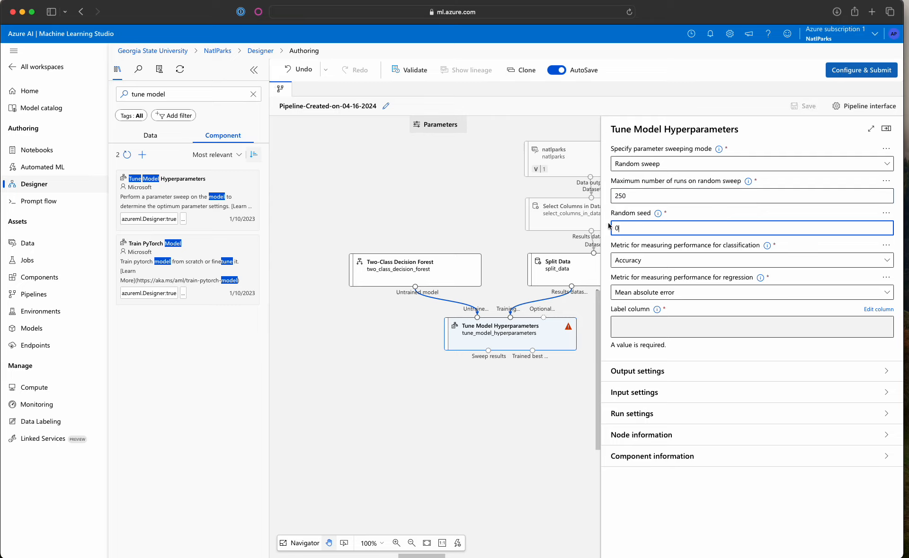
{"action": "left_click", "coordinate": [679, 266]}
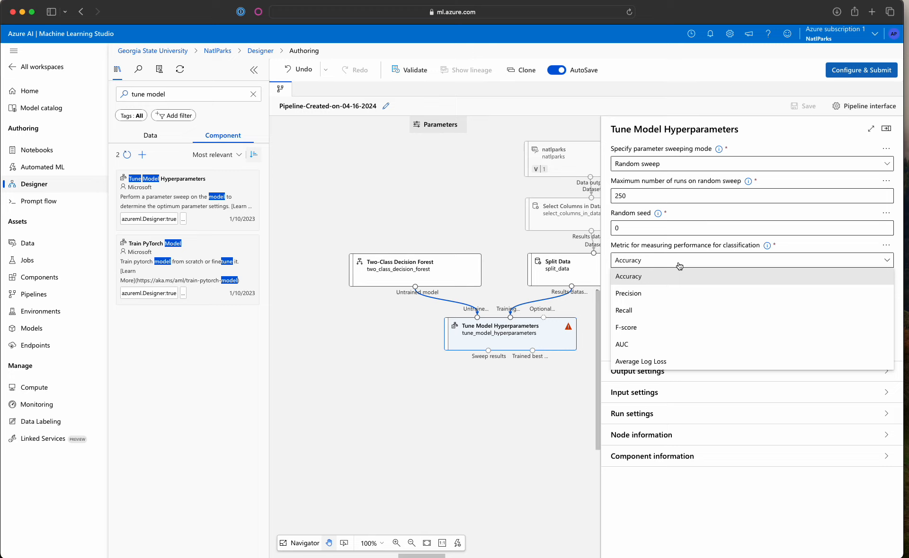
{"action": "left_click", "coordinate": [635, 280]}
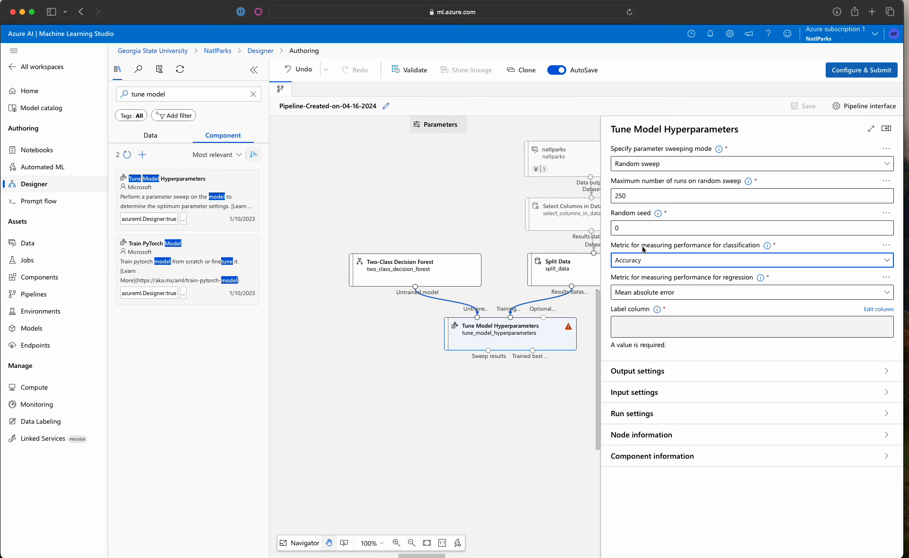
Step: Set the label column of Tune Model Hyperparameters to national_parks, save it and close the component's settings
{"action": "left_click", "coordinate": [881, 310]}
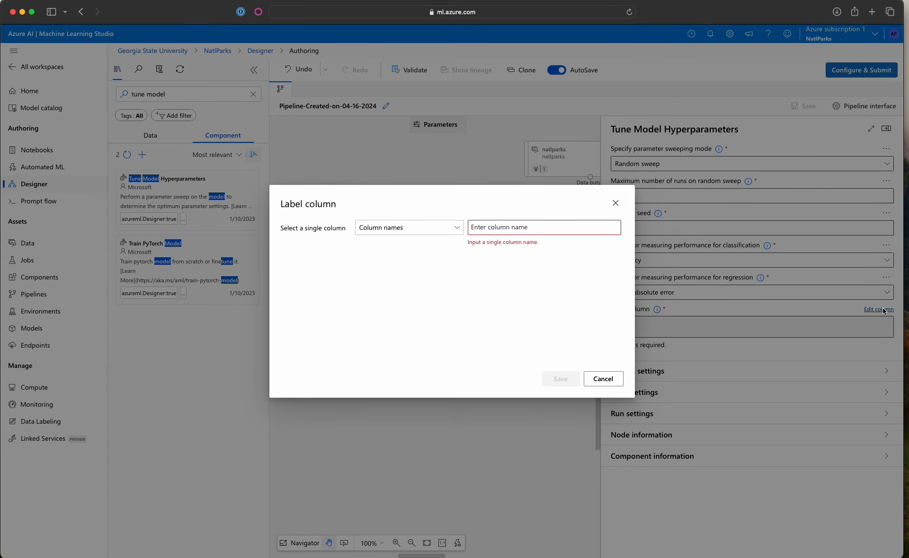
{"action": "left_click", "coordinate": [515, 224]}
{"action": "type", "text": "national_p"}
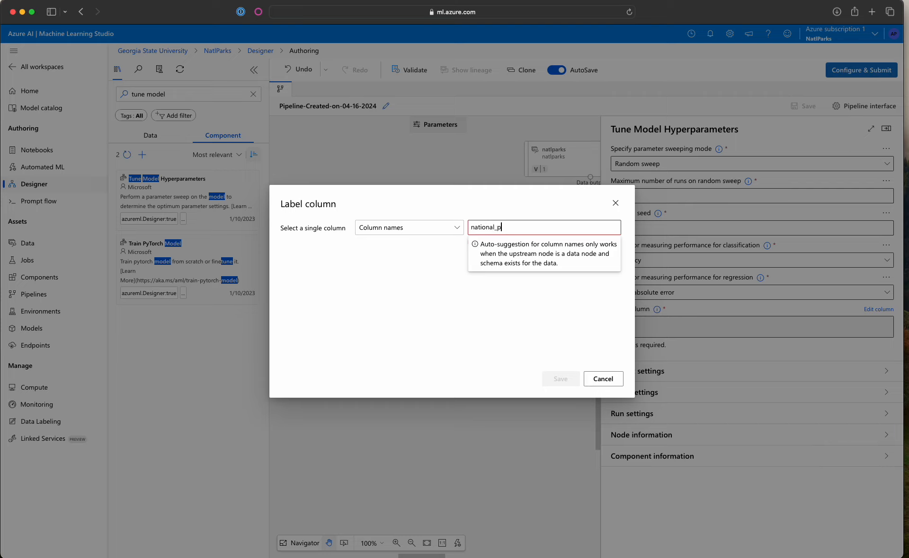
{"action": "type", "text": "arks"}
{"action": "key", "text": "Return"}
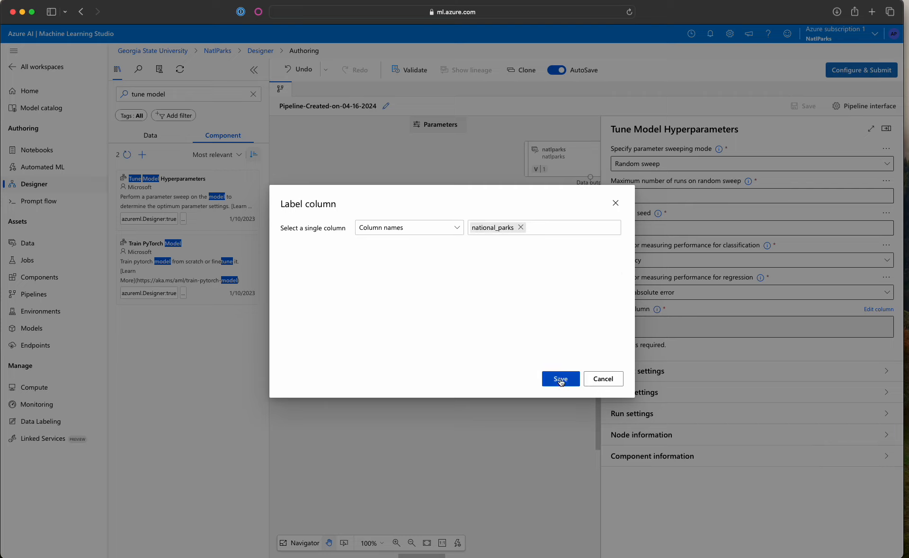
{"action": "left_click", "coordinate": [560, 380]}
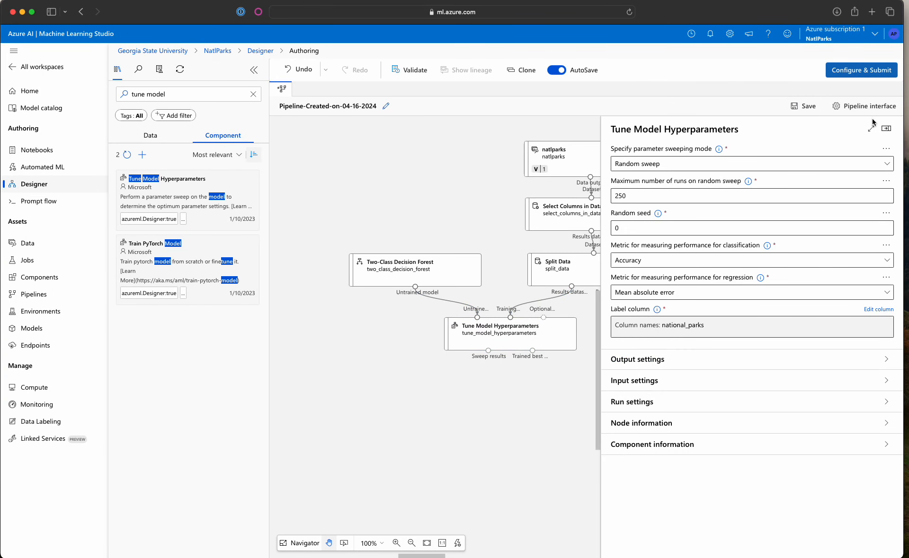
{"action": "left_click", "coordinate": [886, 129]}
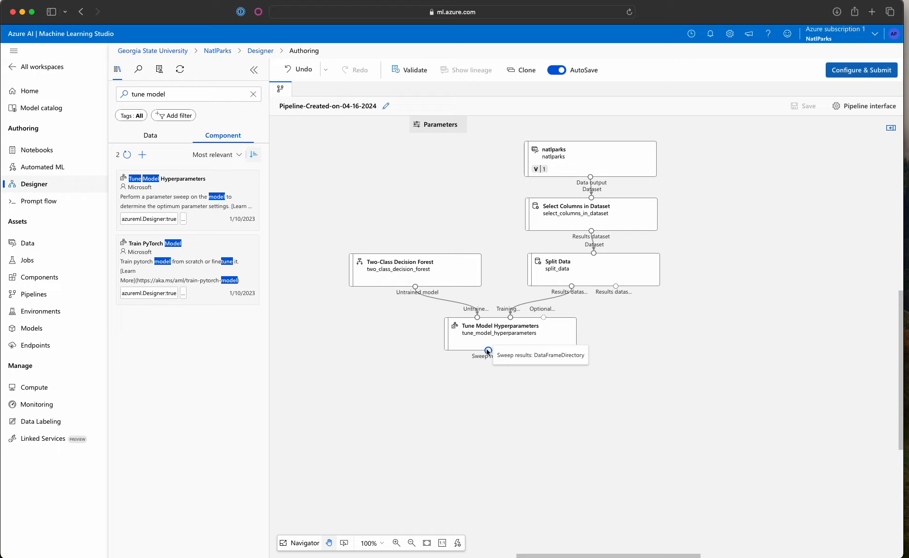
Step: Add a Convert to CSV component below Tune Model Hyperparameters and feed it the sweep results
{"action": "left_click", "coordinate": [253, 96]}
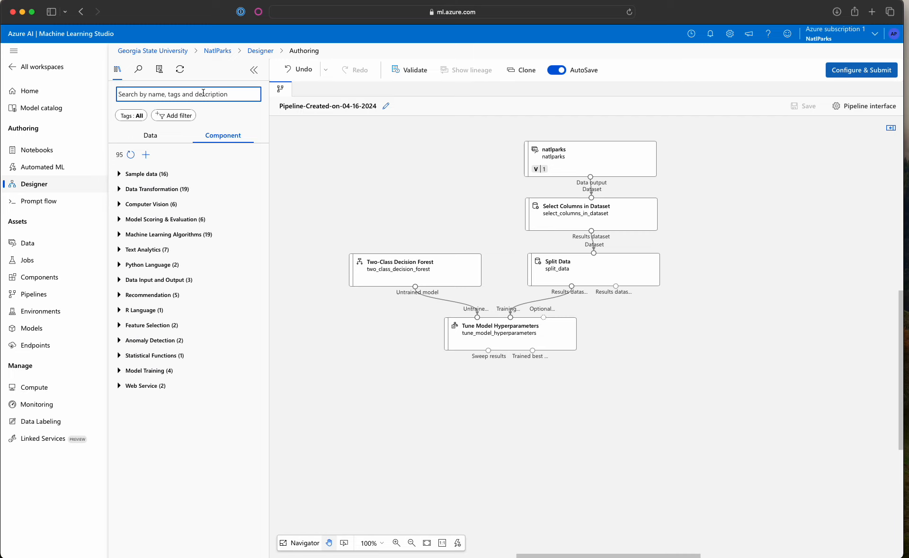
{"action": "type", "text": "csv"}
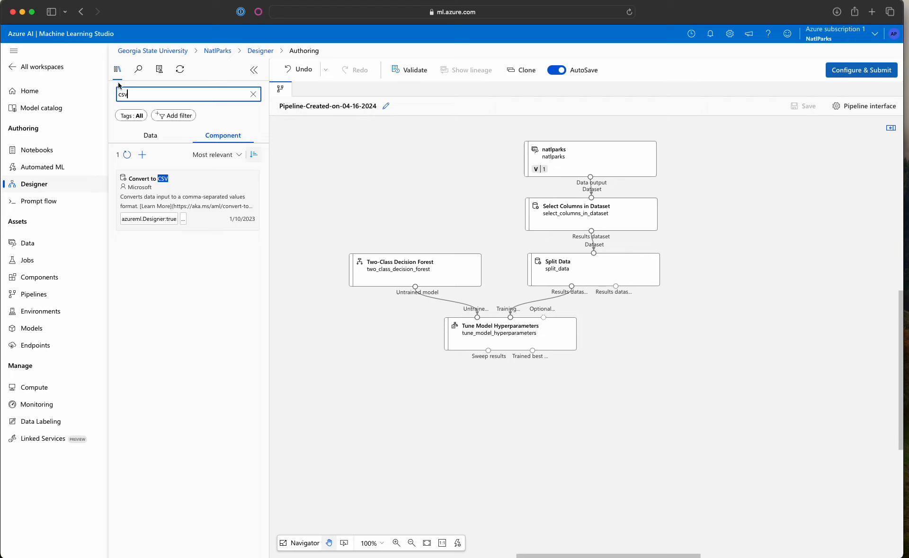
{"action": "left_click_drag", "start_coordinate": [161, 184], "coordinate": [379, 396]}
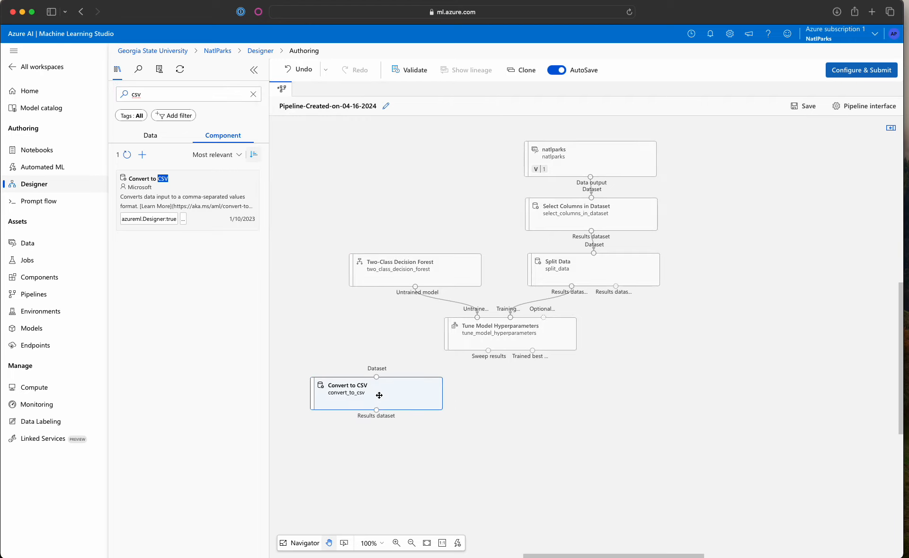
{"action": "left_click_drag", "start_coordinate": [488, 351], "coordinate": [376, 377]}
{"action": "left_click", "coordinate": [462, 494]}
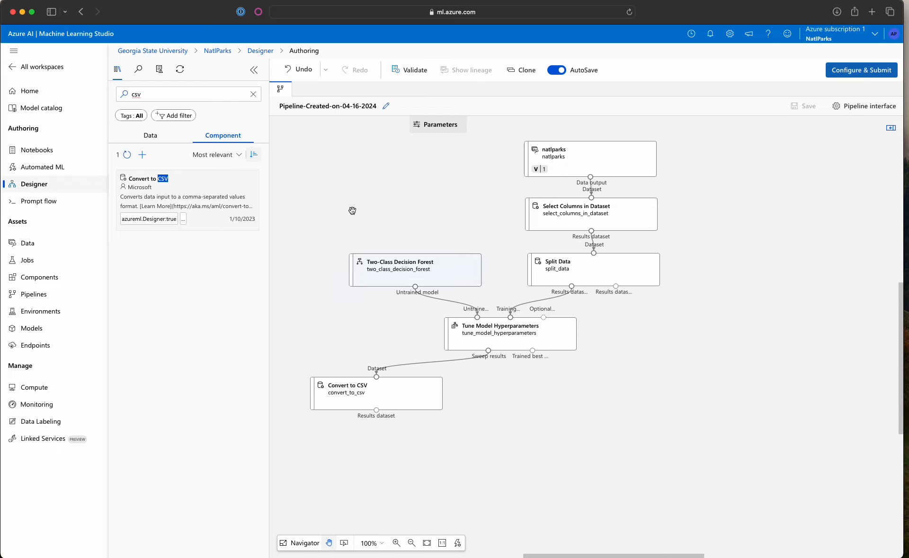
Step: Add Score Model below Tune Model Hyperparameters and feed it the trained best model and Split Data's second output as dataset
{"action": "left_click", "coordinate": [256, 95]}
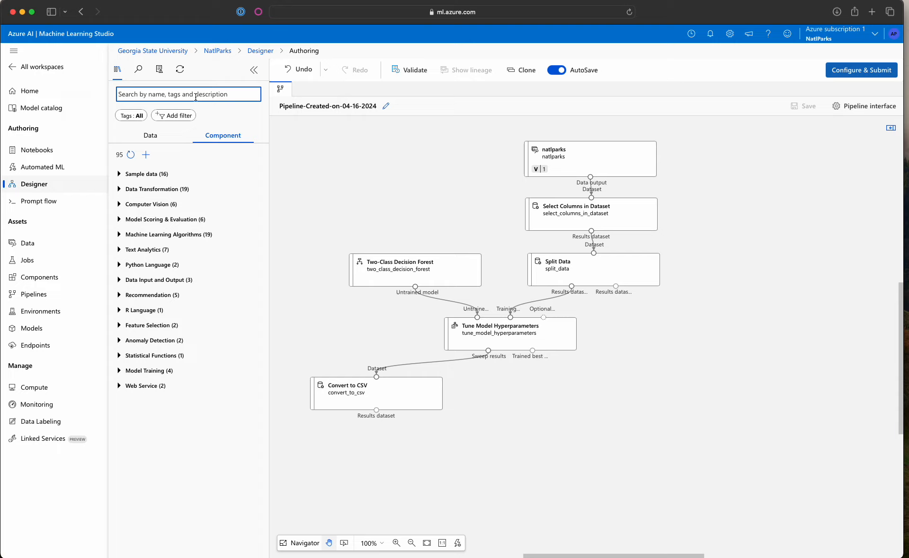
{"action": "type", "text": "score "}
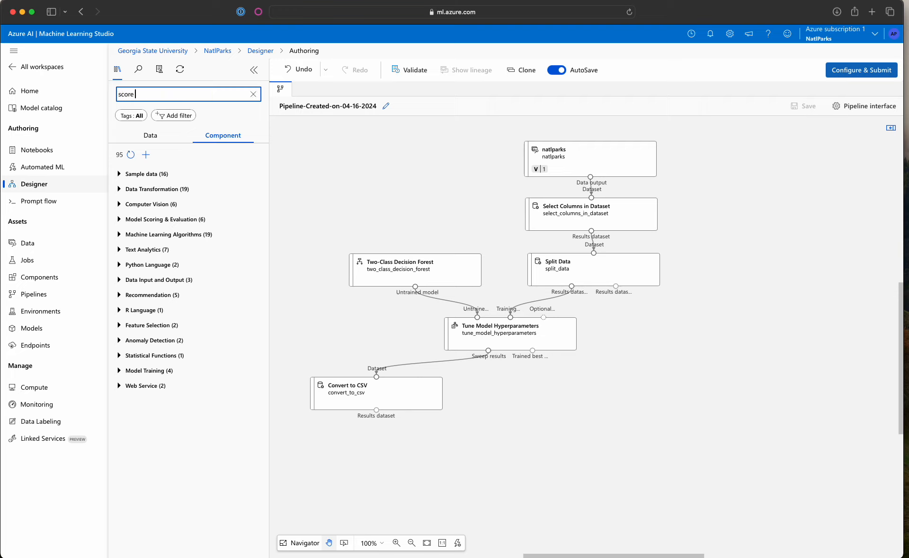
{"action": "type", "text": "model"}
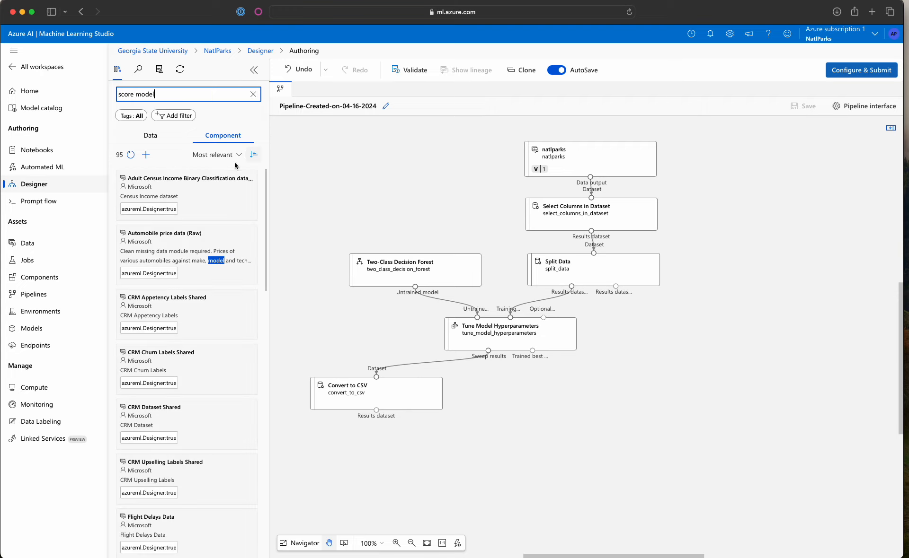
{"action": "left_click", "coordinate": [180, 189]}
{"action": "left_click_drag", "start_coordinate": [180, 189], "coordinate": [543, 421]}
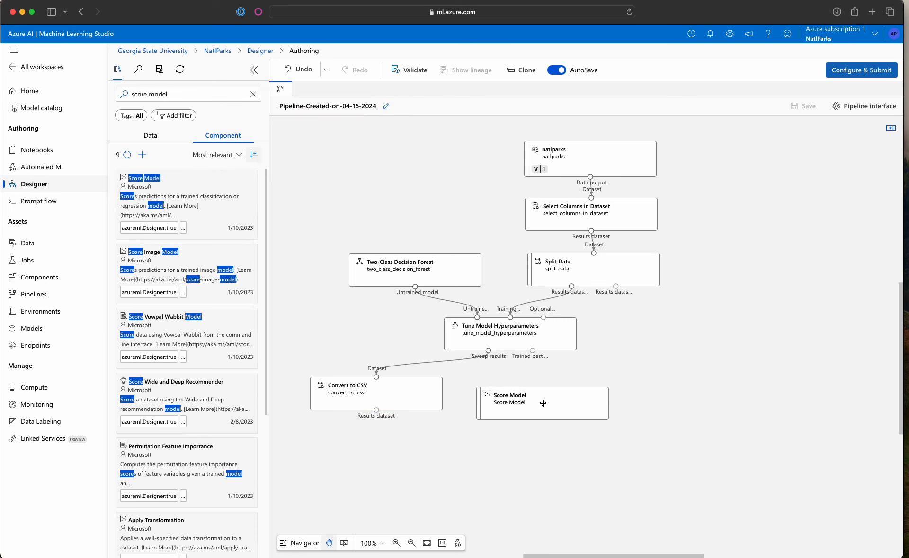
{"action": "left_click_drag", "start_coordinate": [533, 353], "coordinate": [556, 400]}
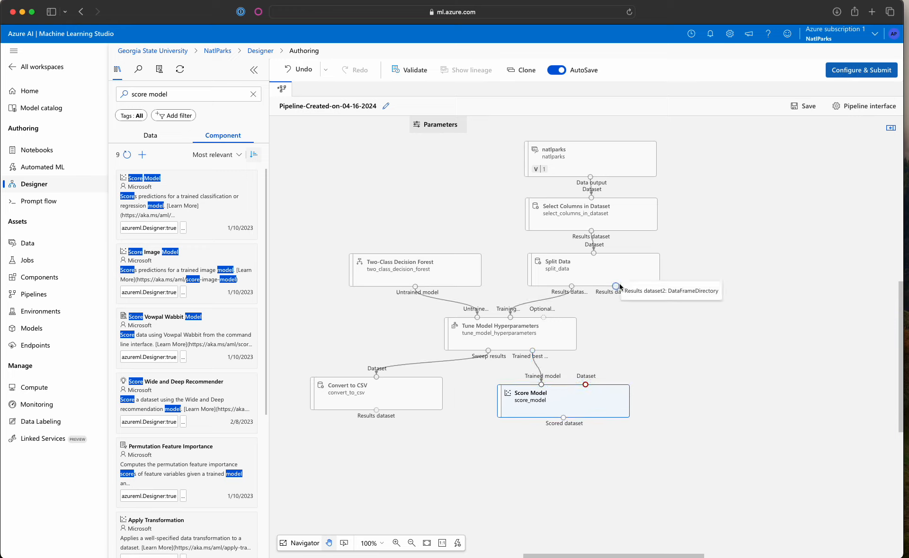
{"action": "left_click_drag", "start_coordinate": [615, 286], "coordinate": [585, 385]}
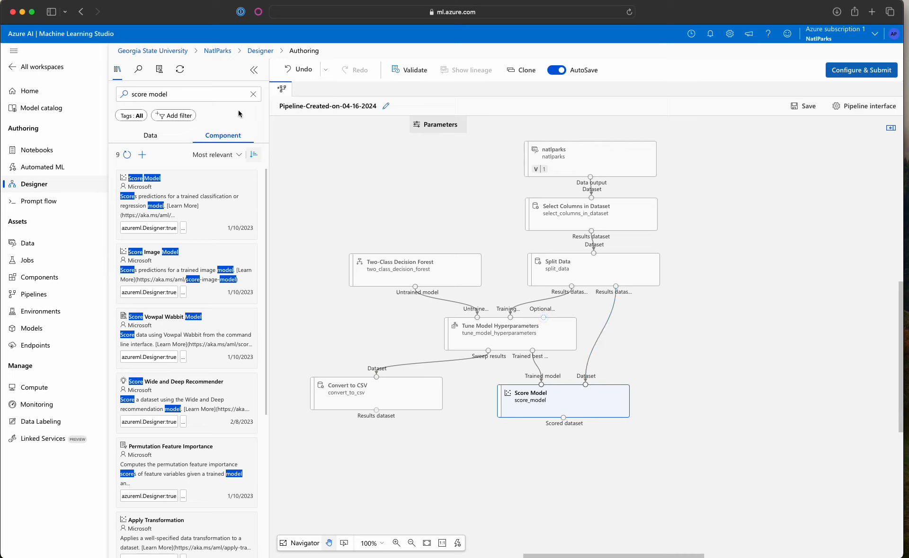
Step: Add Evaluate Model below Score Model and connect the scored dataset to its first input
{"action": "triple_click", "coordinate": [207, 95]}
{"action": "type", "text": "evaluate"}
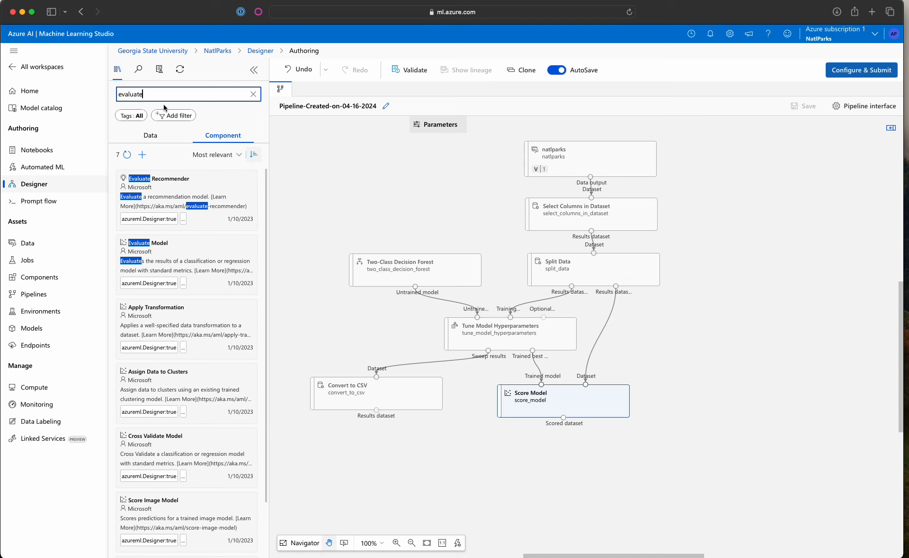
{"action": "left_click_drag", "start_coordinate": [171, 258], "coordinate": [565, 458]}
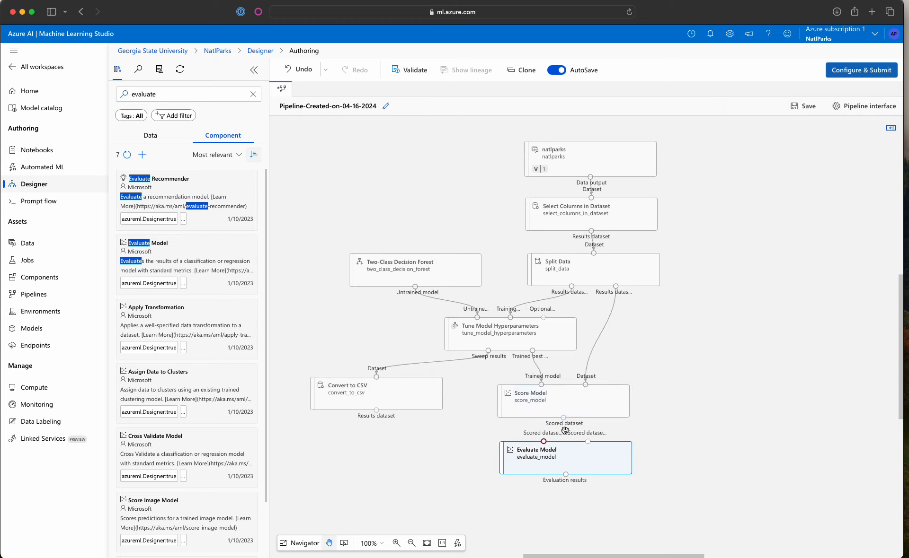
{"action": "left_click_drag", "start_coordinate": [563, 418], "coordinate": [543, 441]}
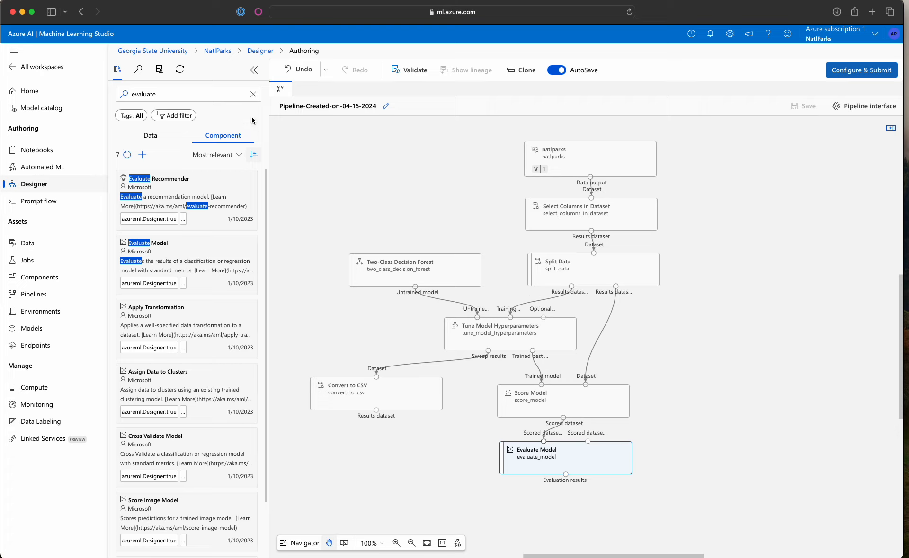
Step: Add Permutation Feature Importance beside Score Model, fed by the trained best model and Split Data's second output as test data
{"action": "left_click", "coordinate": [253, 95]}
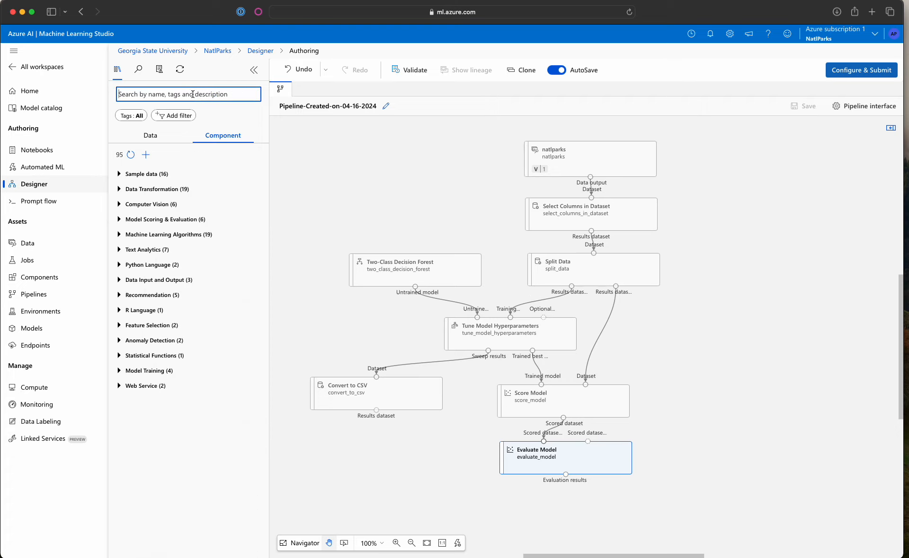
{"action": "type", "text": "permutation feature"}
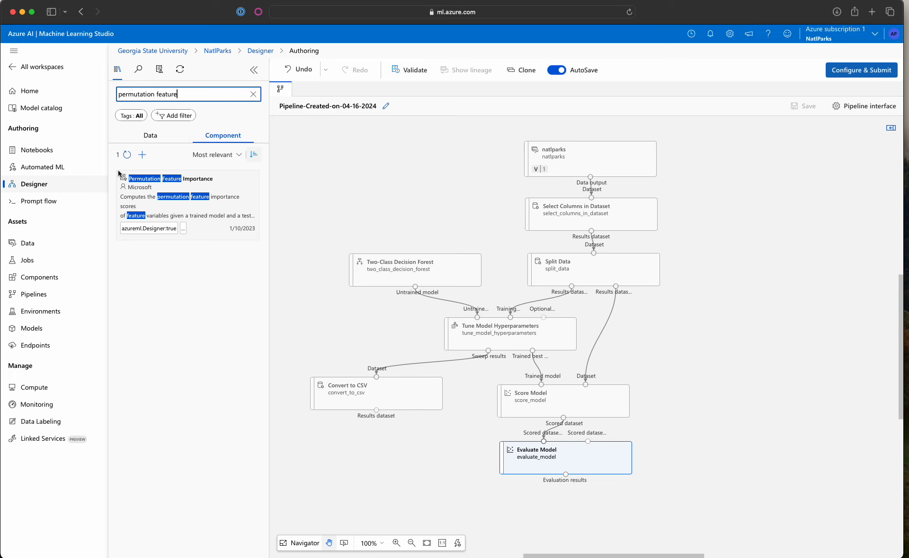
{"action": "left_click", "coordinate": [165, 193]}
{"action": "left_click_drag", "start_coordinate": [165, 193], "coordinate": [724, 398]}
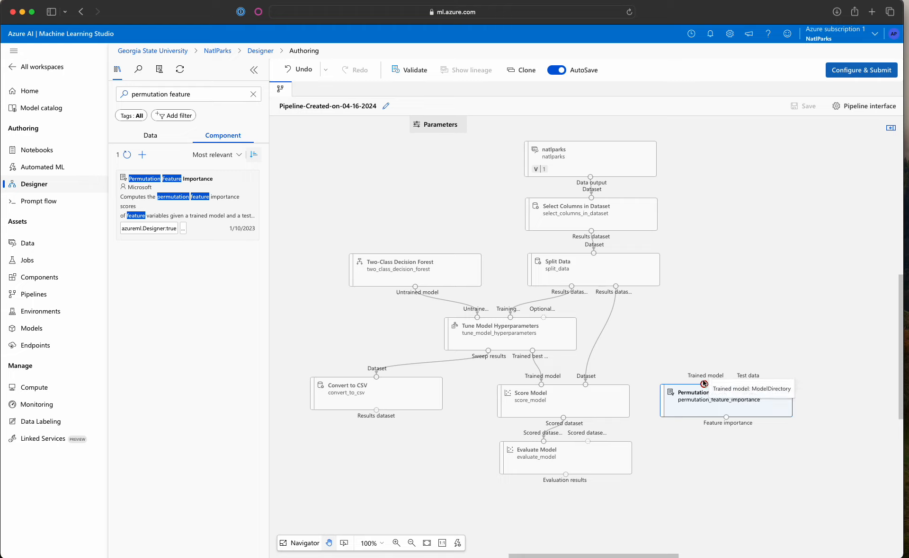
{"action": "left_click_drag", "start_coordinate": [703, 383], "coordinate": [727, 391]}
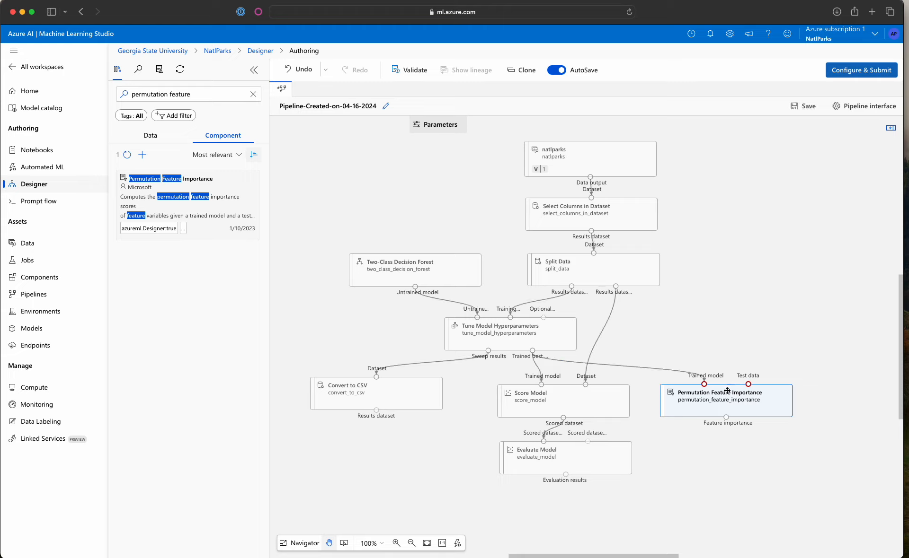
{"action": "left_click_drag", "start_coordinate": [616, 289], "coordinate": [745, 391]}
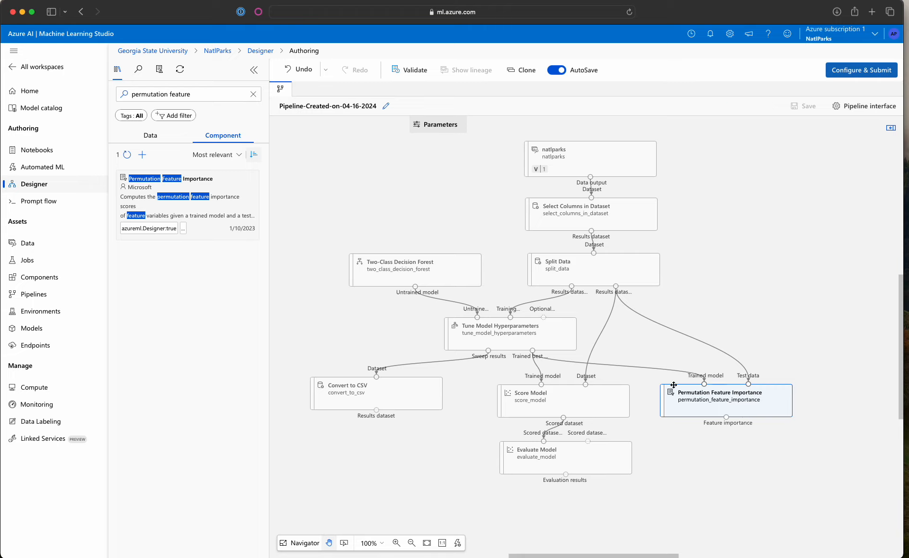
Step: Add another Convert to CSV component below Permutation Feature Importance and feed it the feature importance output
{"action": "left_click", "coordinate": [254, 94]}
{"action": "left_click", "coordinate": [254, 94]}
{"action": "left_click", "coordinate": [360, 455]}
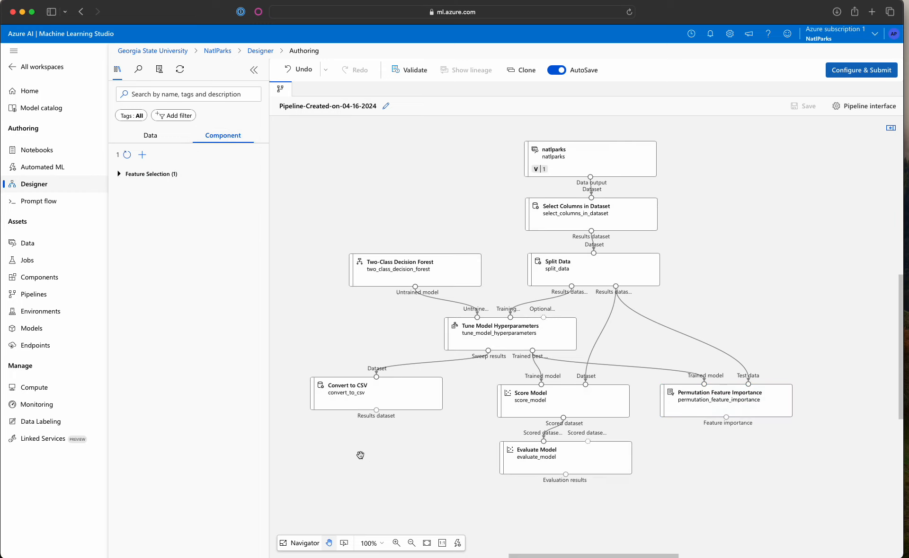
{"action": "left_click", "coordinate": [209, 94]}
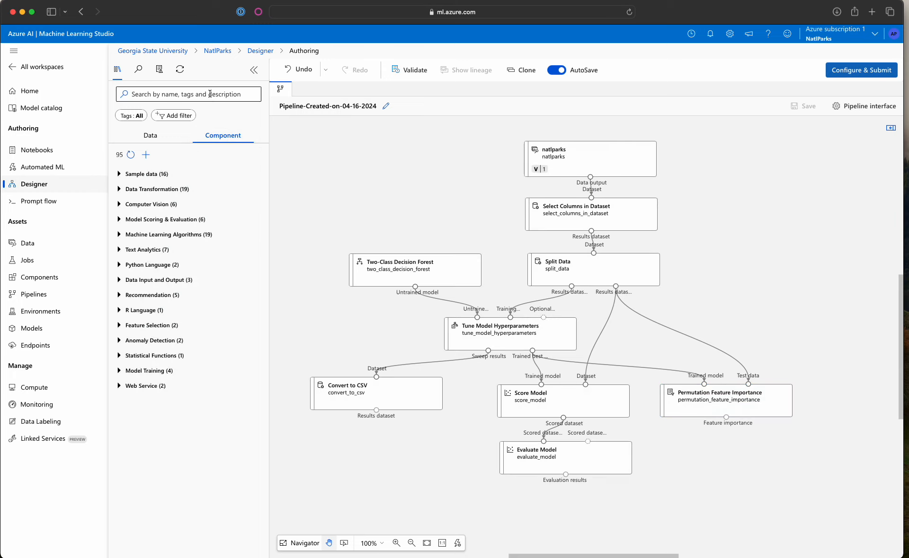
{"action": "type", "text": "csv"}
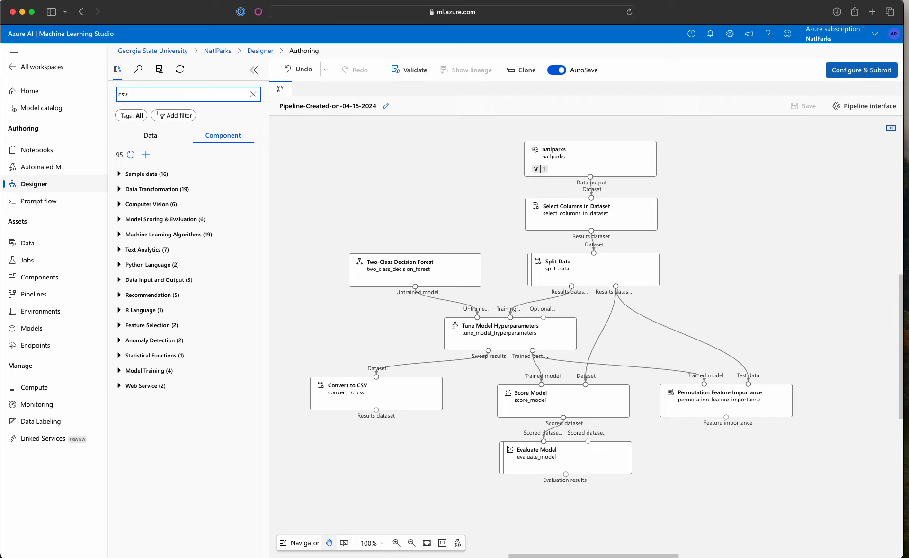
{"action": "left_click_drag", "start_coordinate": [157, 192], "coordinate": [732, 459]}
{"action": "left_click_drag", "start_coordinate": [725, 417], "coordinate": [734, 450]}
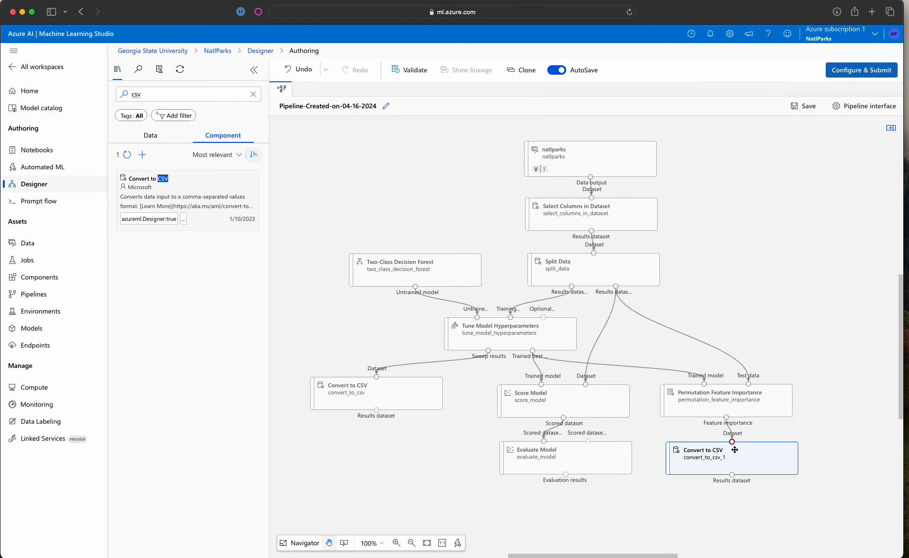
{"action": "left_click", "coordinate": [742, 500]}
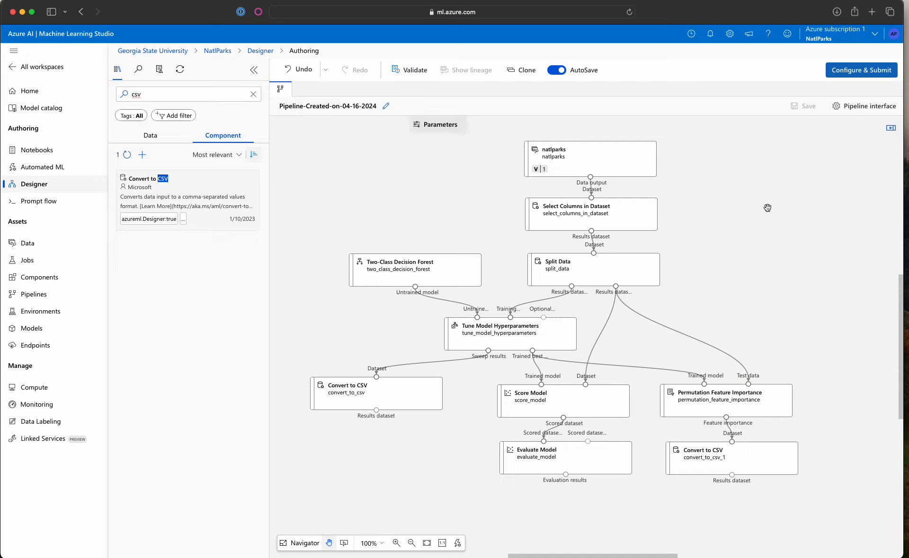
Step: Set up a pipeline job under a new experiment named natlparks_demographics and proceed to its runtime settings
{"action": "left_click", "coordinate": [854, 71]}
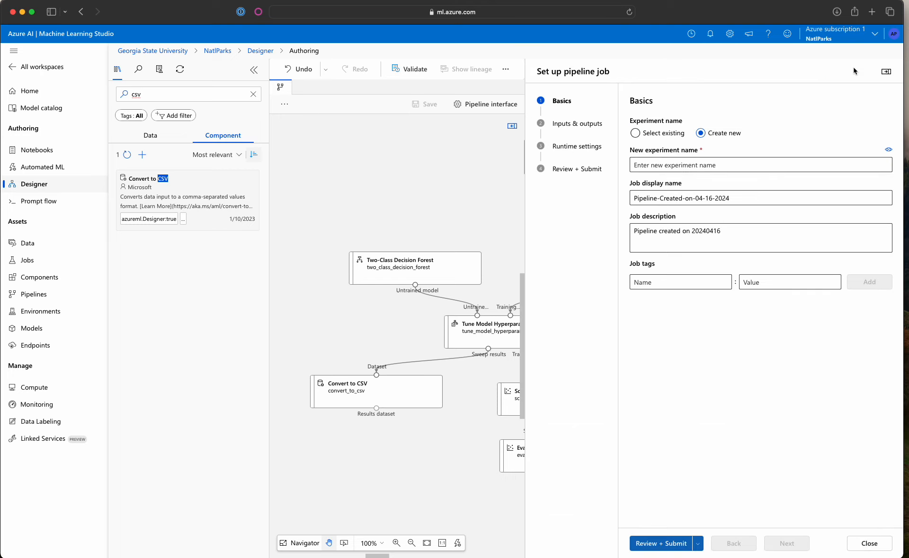
{"action": "left_click", "coordinate": [667, 166]}
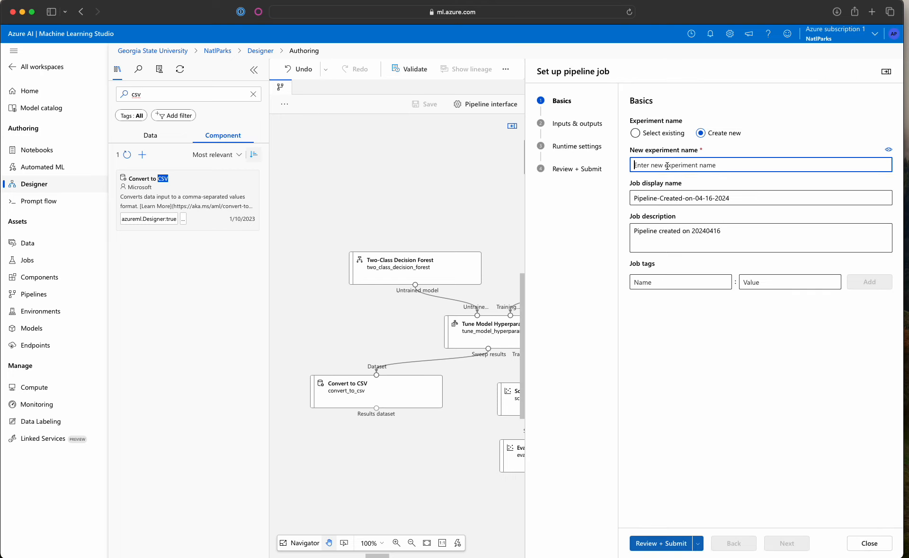
{"action": "type", "text": "natlparks_demographics"}
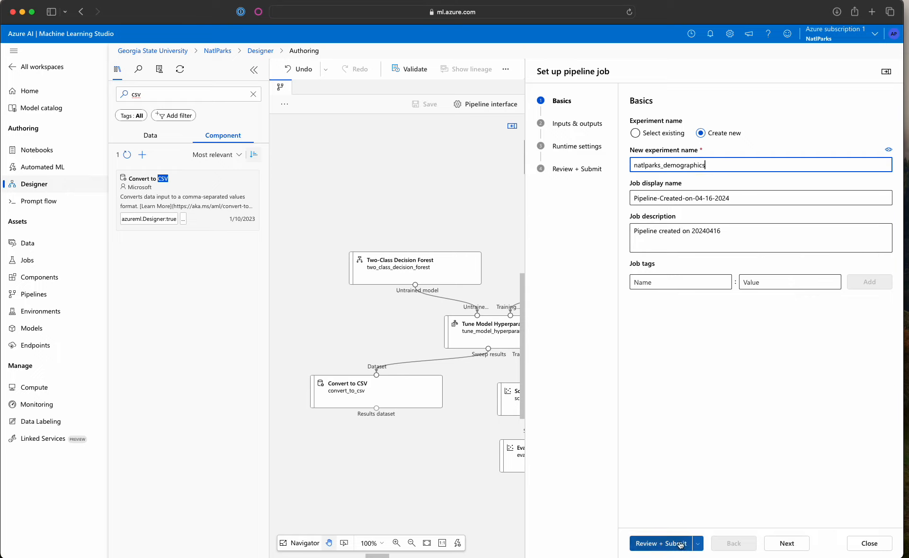
{"action": "left_click", "coordinate": [786, 543]}
{"action": "left_click", "coordinate": [787, 543]}
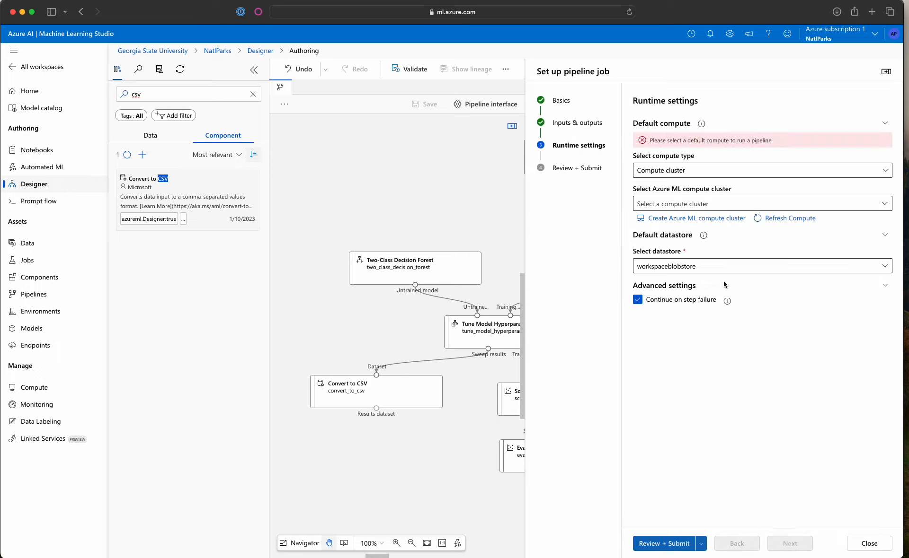
Step: Choose natlparkscompute as the job's default compute cluster and submit the pipeline job
{"action": "left_click", "coordinate": [683, 203]}
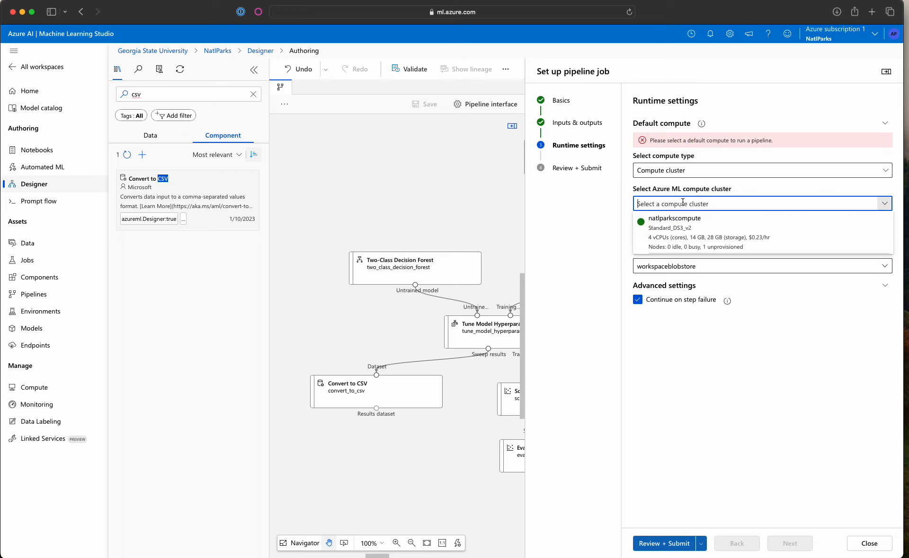
{"action": "left_click", "coordinate": [724, 225]}
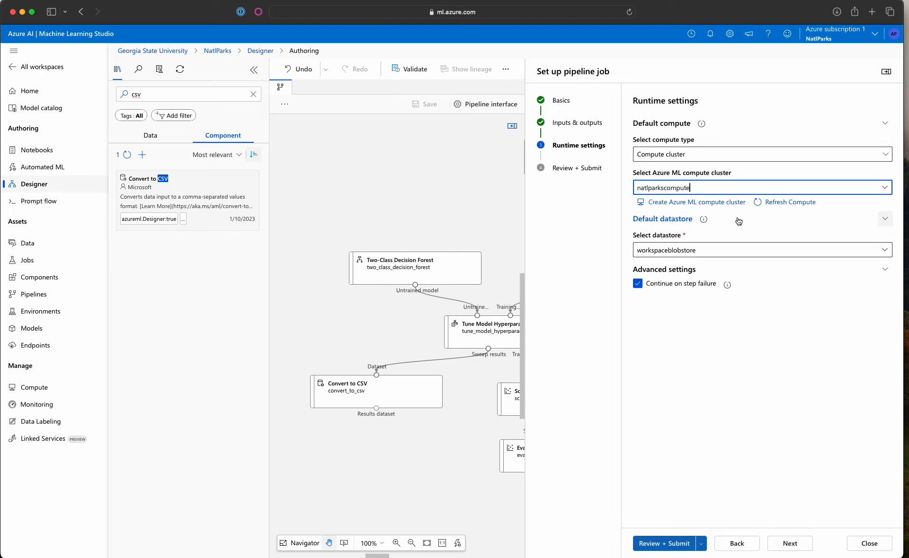
{"action": "left_click", "coordinate": [790, 544]}
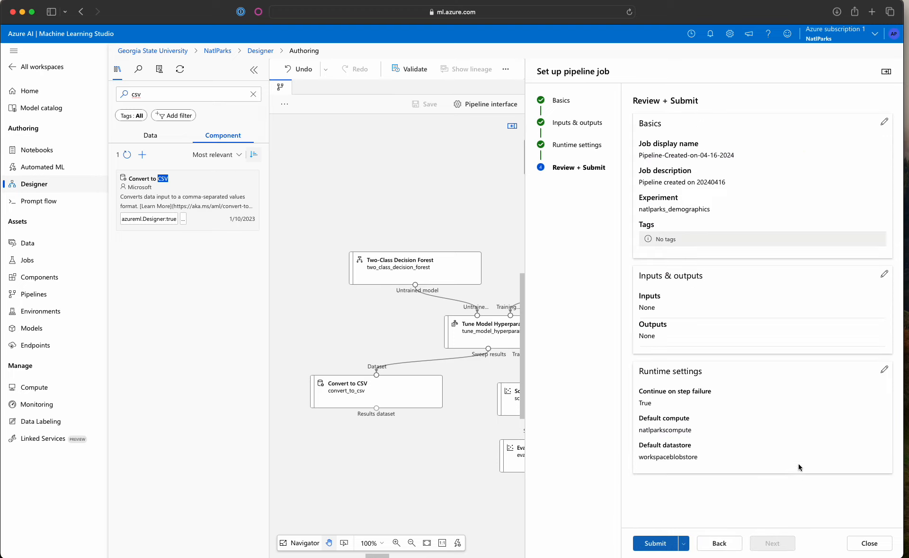
{"action": "left_click", "coordinate": [662, 543]}
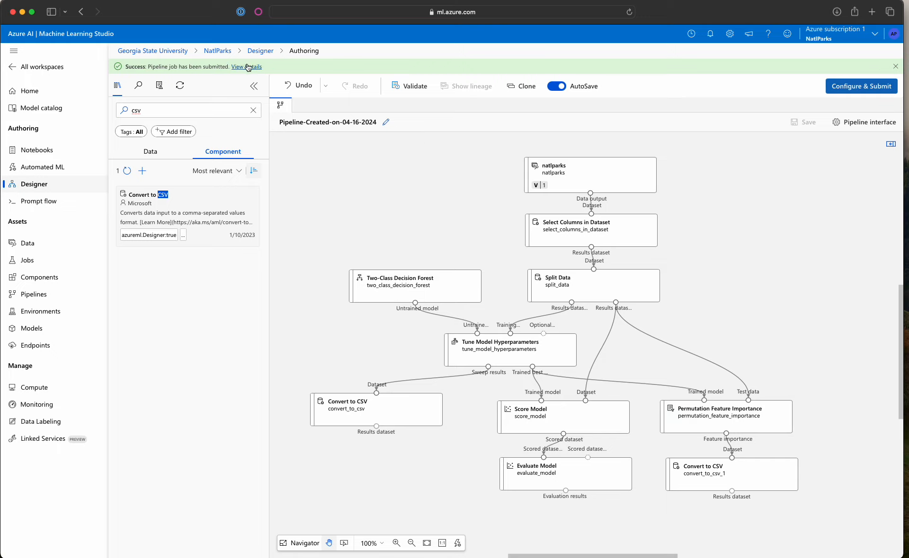
Step: View the submitted job's details, then reach the same job again from Home through the workspace's natlparks_demographics experiment
{"action": "left_click", "coordinate": [246, 67]}
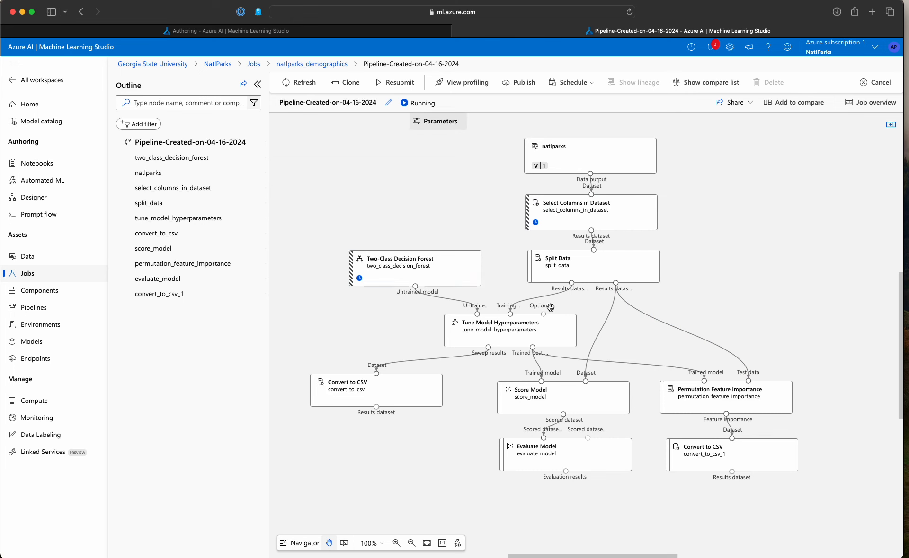
{"action": "left_click", "coordinate": [38, 103]}
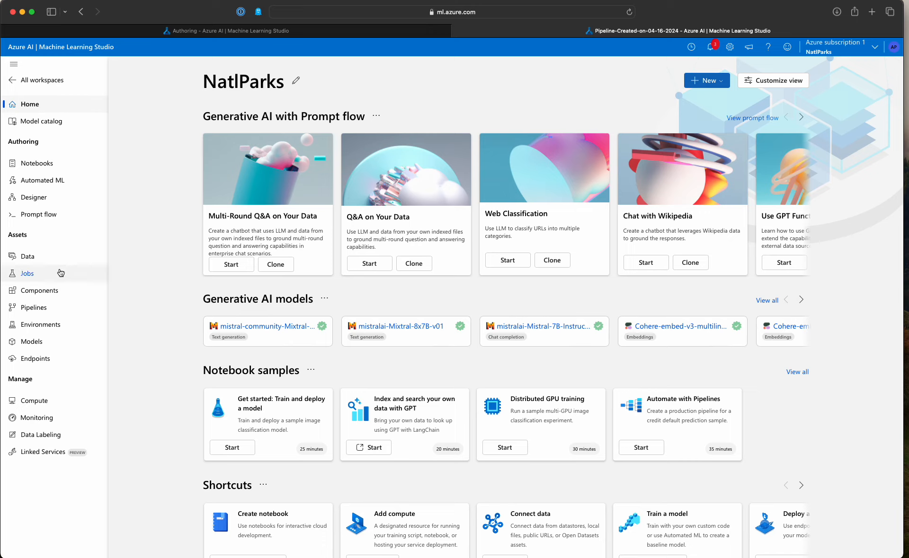
{"action": "left_click", "coordinate": [29, 276]}
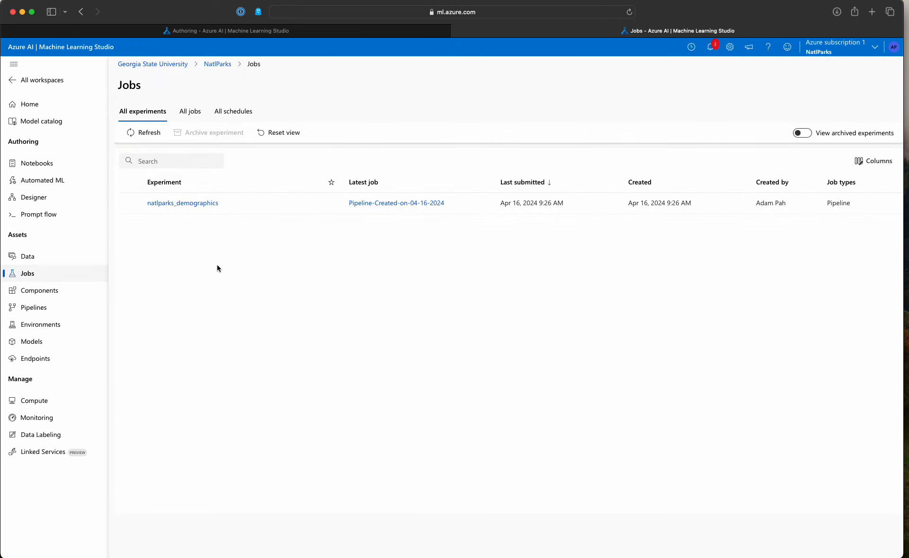
{"action": "left_click", "coordinate": [198, 203]}
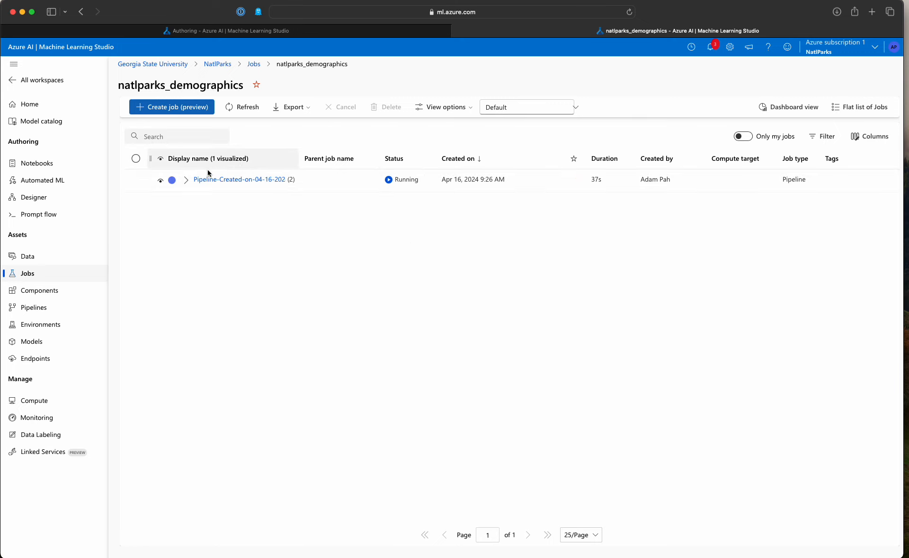
{"action": "left_click", "coordinate": [232, 180]}
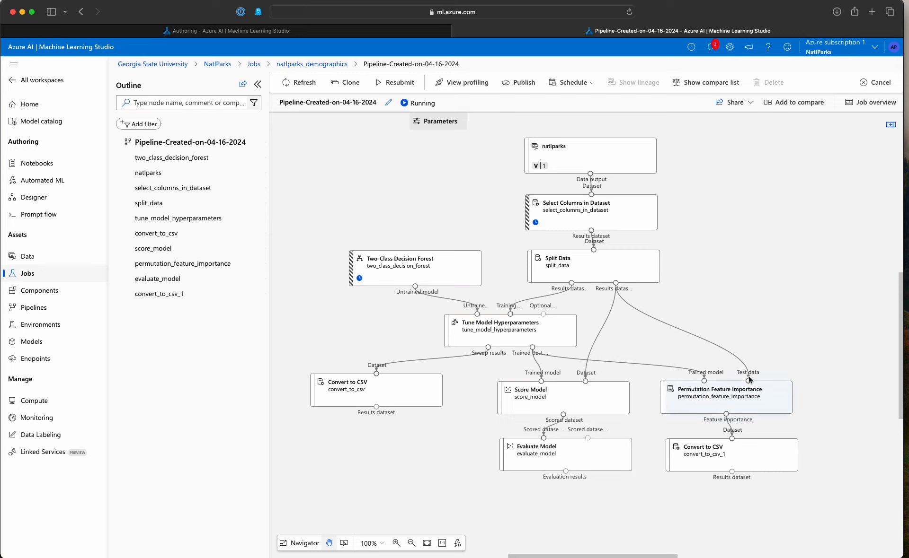
Step: Switch to the MLPA2 workspace and open the pipeline job of its 500run experiment
{"action": "left_click", "coordinate": [31, 80]}
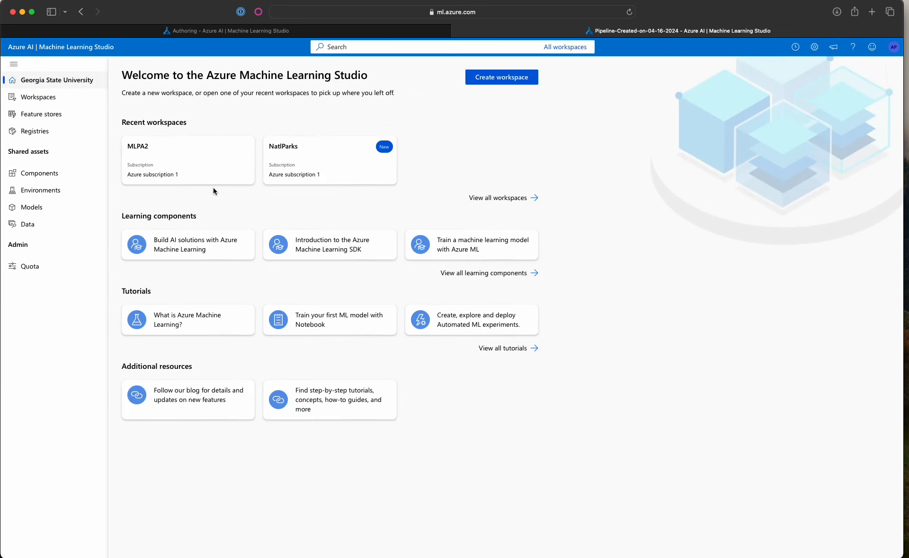
{"action": "left_click", "coordinate": [135, 144]}
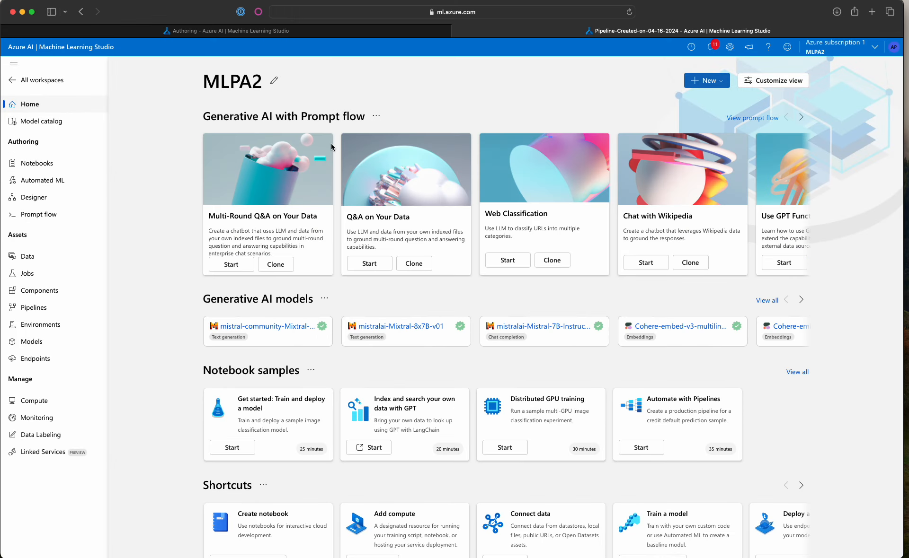
{"action": "left_click", "coordinate": [30, 279]}
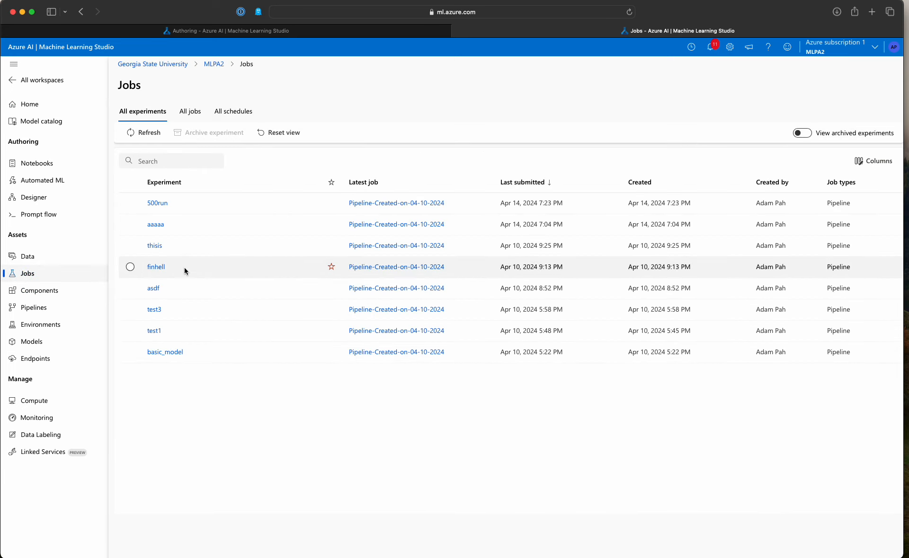
{"action": "left_click", "coordinate": [166, 204]}
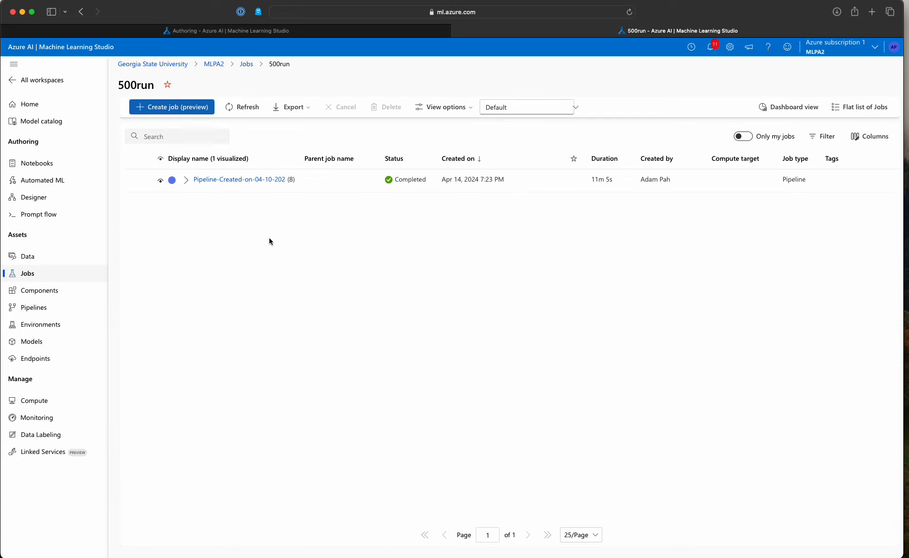
{"action": "left_click", "coordinate": [231, 184]}
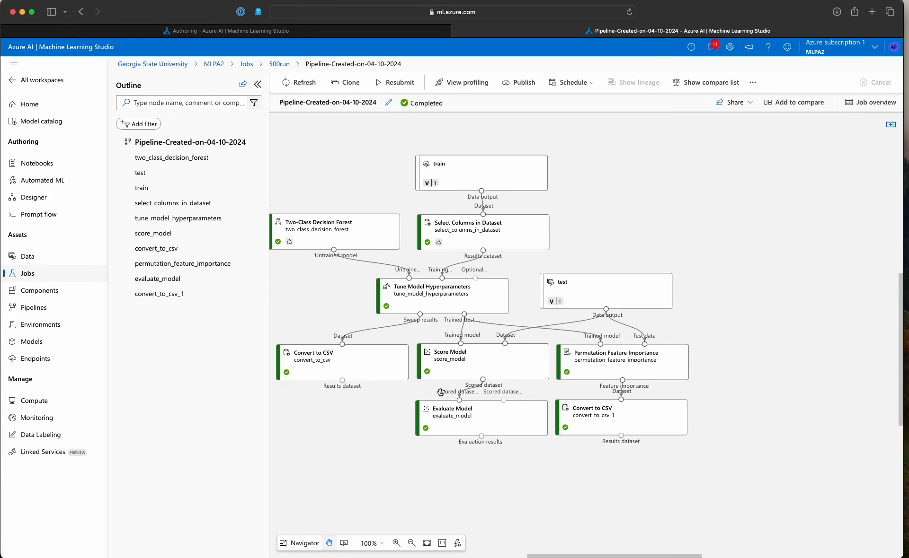
Step: Preview the sweep results of Tune Model Hyperparameters and look through all rows of the table
{"action": "right_click", "coordinate": [432, 303]}
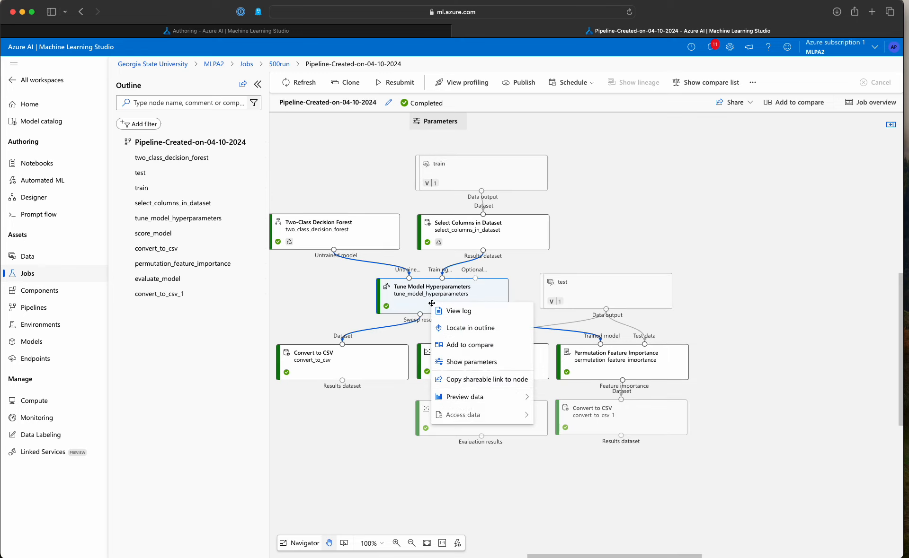
{"action": "mouse_move", "coordinate": [459, 402]}
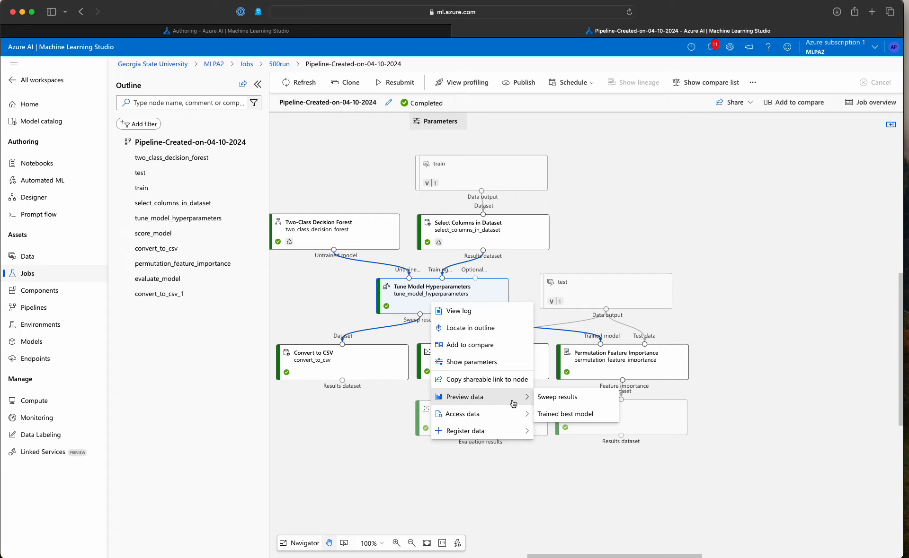
{"action": "left_click", "coordinate": [557, 402]}
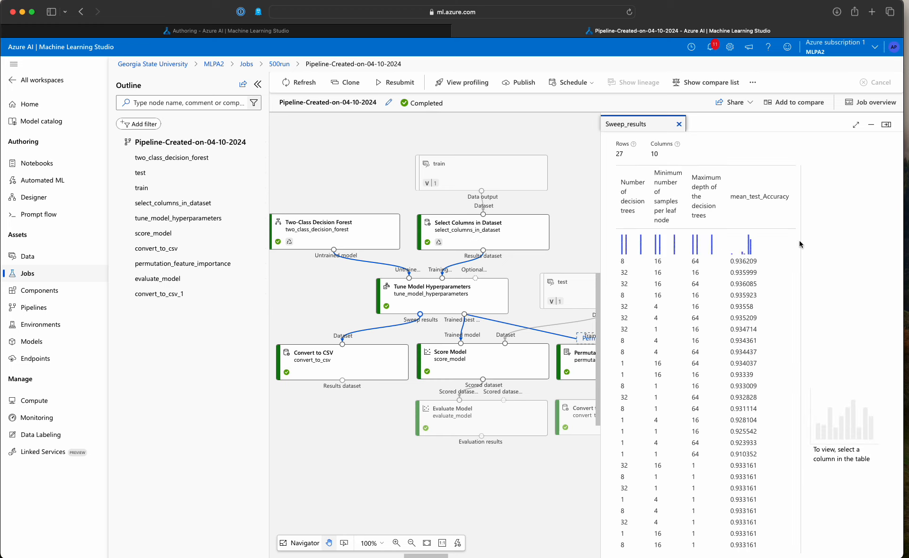
{"action": "scroll", "coordinate": [699, 322], "scroll_direction": "down", "scroll_amount": 3}
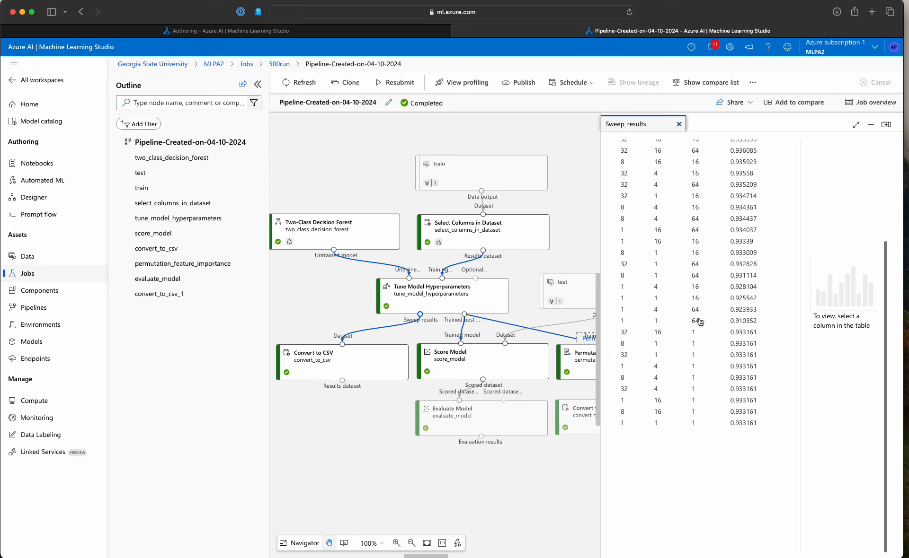
{"action": "scroll", "coordinate": [700, 367], "scroll_direction": "up", "scroll_amount": 3}
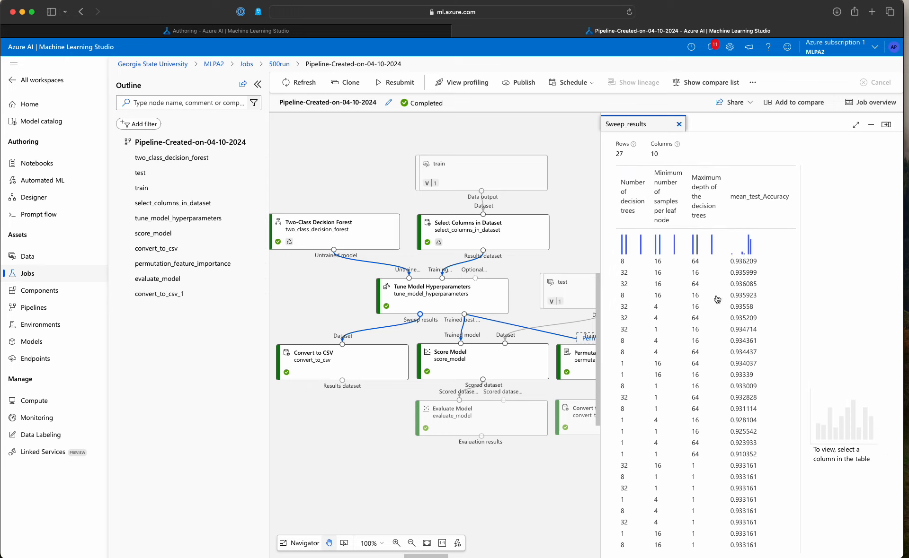
Step: Go back to the 500run experiment, reopen its pipeline job and preview the Tune Model Hyperparameters sweep results again
{"action": "key", "text": "super+bracketleft"}
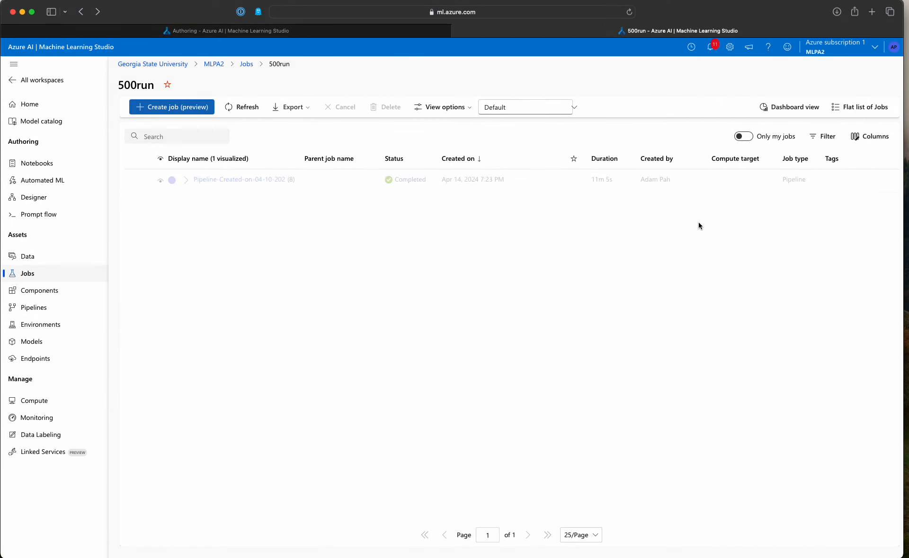
{"action": "left_click", "coordinate": [250, 180]}
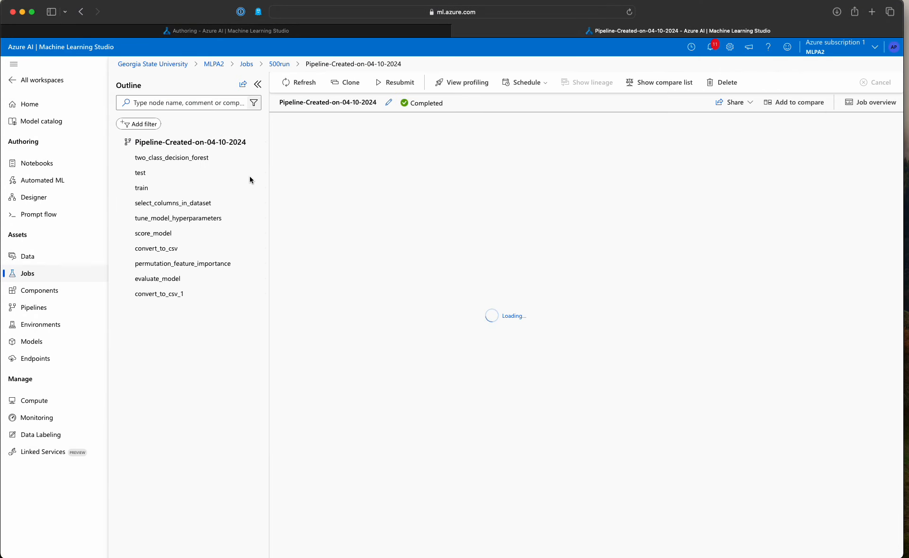
{"action": "left_click", "coordinate": [466, 312]}
{"action": "right_click", "coordinate": [432, 291]}
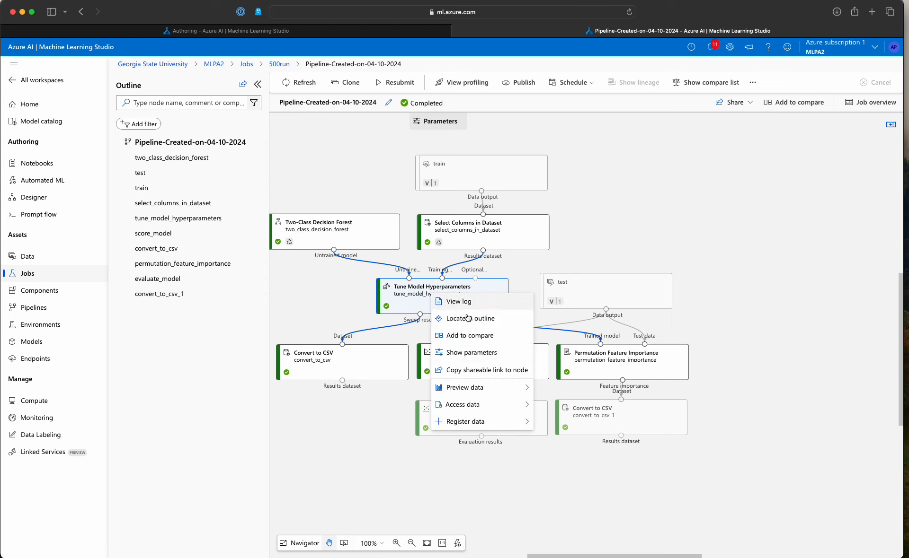
{"action": "mouse_move", "coordinate": [514, 394]}
{"action": "left_click", "coordinate": [548, 393]}
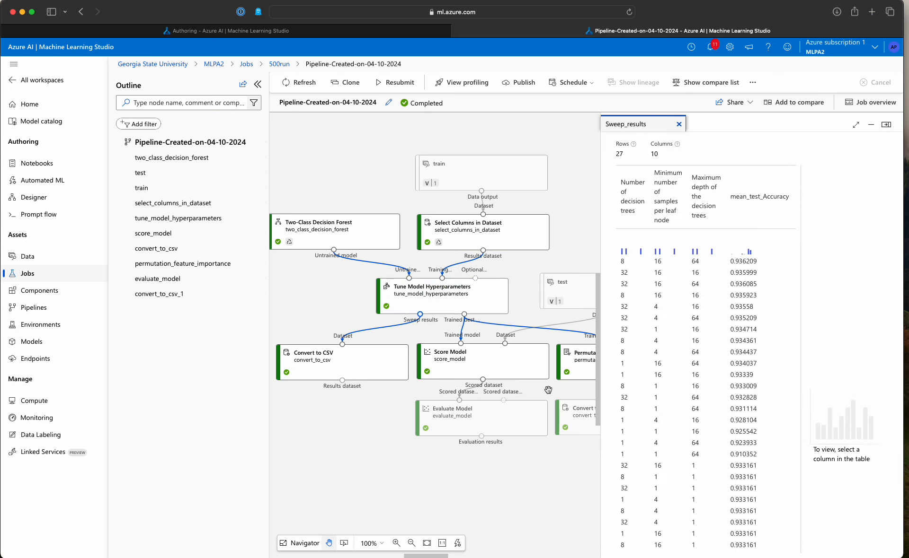
Step: Widen the sweep results preview, examine its mean test metric columns across the table, and collapse the preview
{"action": "left_click_drag", "start_coordinate": [599, 253], "coordinate": [333, 232]}
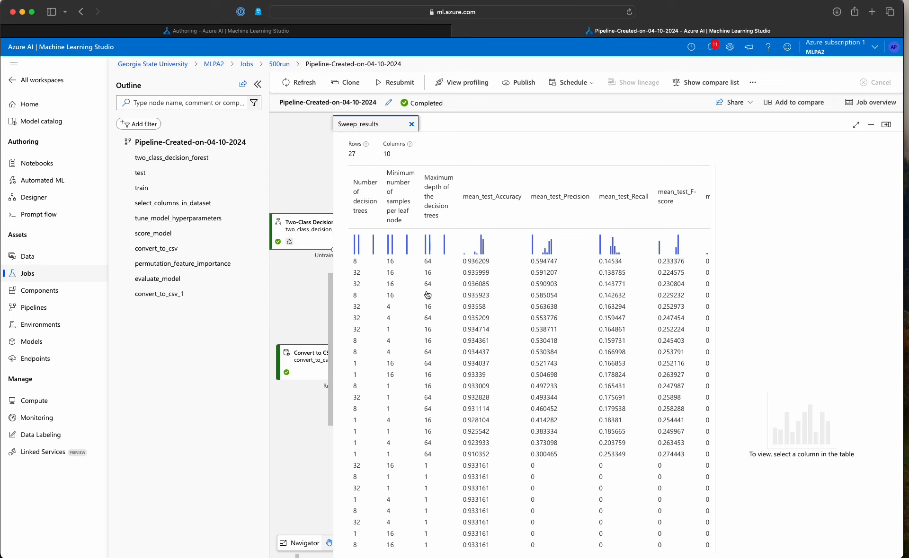
{"action": "scroll", "coordinate": [578, 296], "scroll_direction": "right", "scroll_amount": 2}
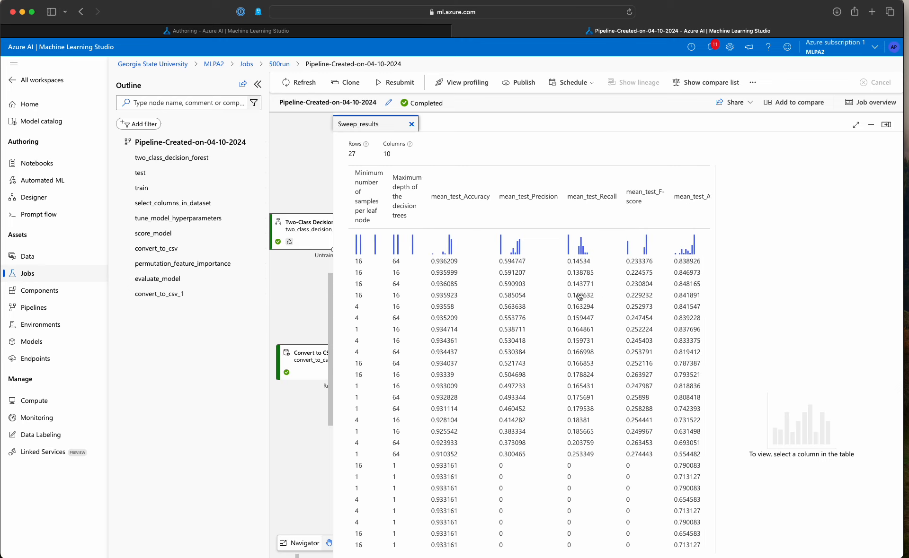
{"action": "scroll", "coordinate": [579, 296], "scroll_direction": "right", "scroll_amount": 9}
{"action": "scroll", "coordinate": [579, 296], "scroll_direction": "left", "scroll_amount": 10}
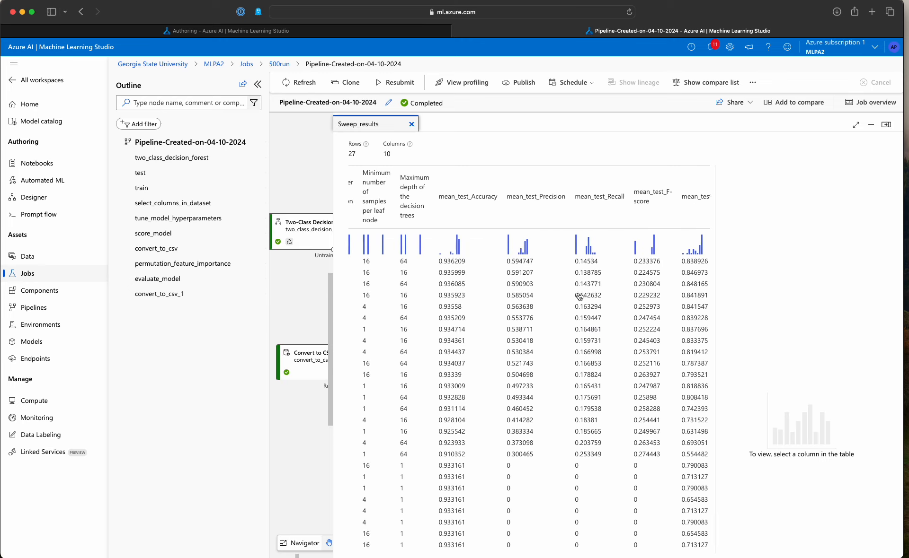
{"action": "scroll", "coordinate": [580, 297], "scroll_direction": "left", "scroll_amount": 2}
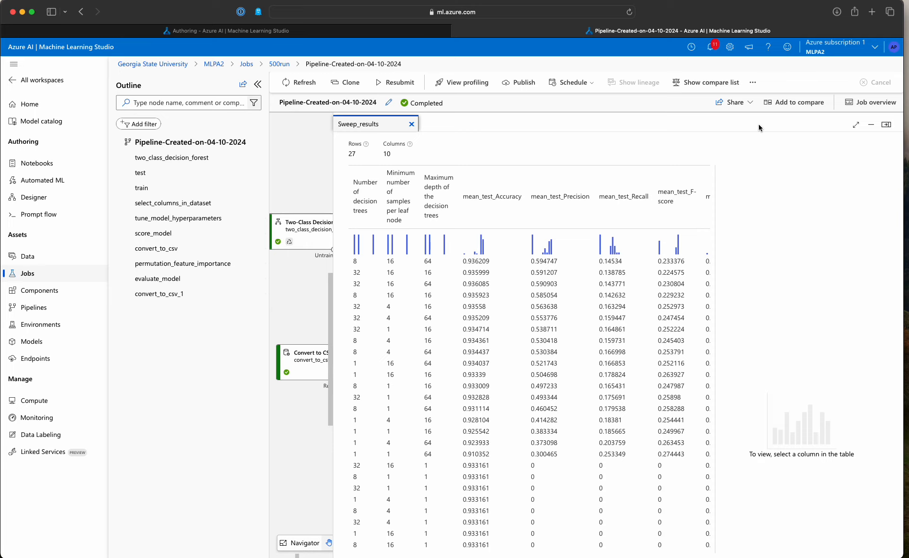
{"action": "left_click", "coordinate": [885, 124]}
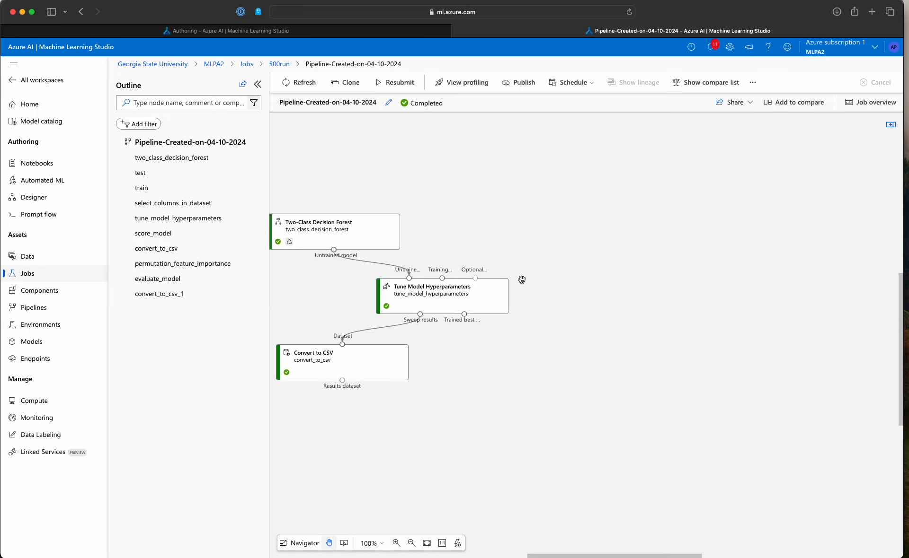
Step: Preview the results dataset of the Convert to CSV component below Tune Model Hyperparameters and look through its rows
{"action": "right_click", "coordinate": [356, 364]}
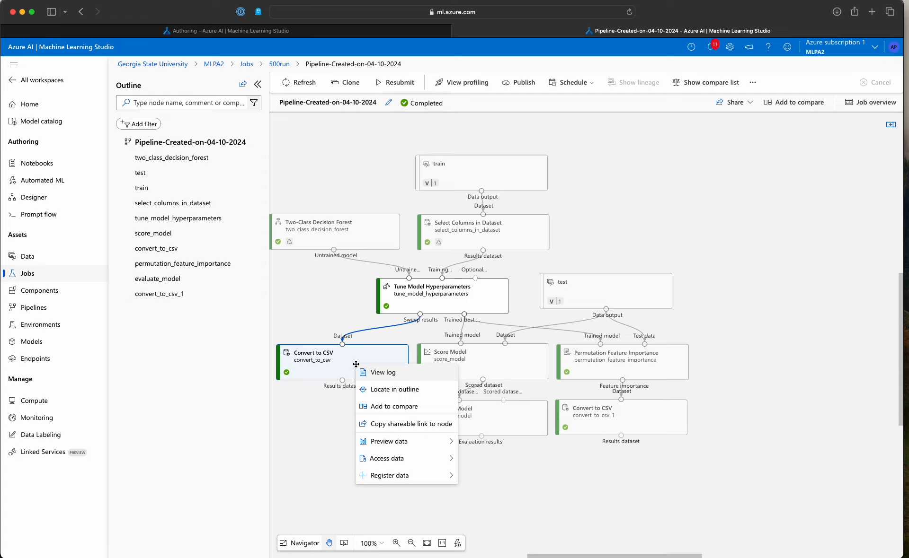
{"action": "mouse_move", "coordinate": [438, 444]}
{"action": "left_click", "coordinate": [481, 442]}
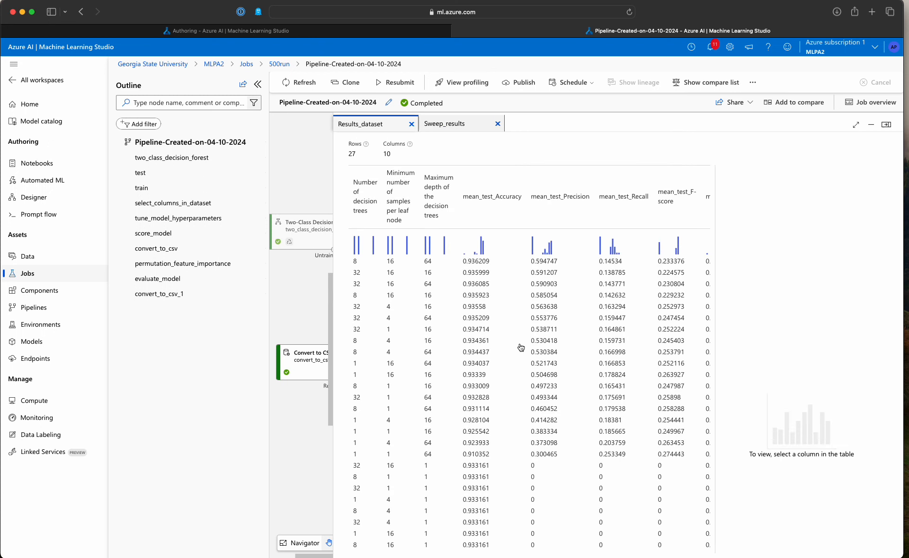
{"action": "scroll", "coordinate": [520, 348], "scroll_direction": "down", "scroll_amount": 3}
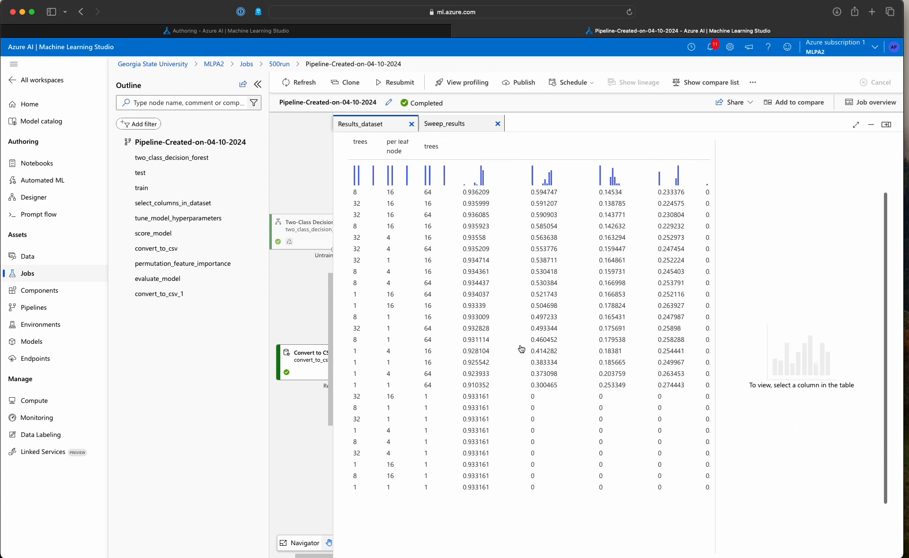
Step: View the statistics for the Maximum depth of the decision trees column in the results dataset, and collapse the preview
{"action": "scroll", "coordinate": [520, 350], "scroll_direction": "up", "scroll_amount": 3}
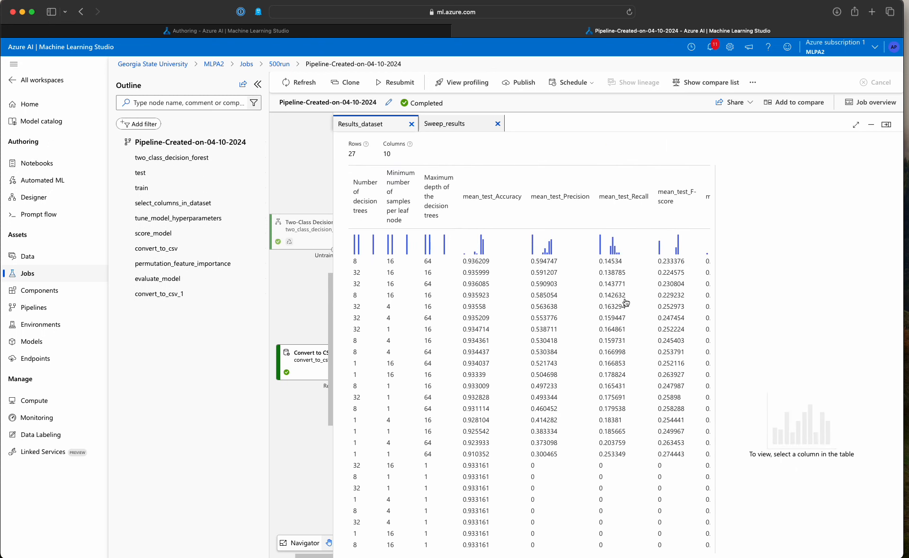
{"action": "left_click", "coordinate": [441, 285]}
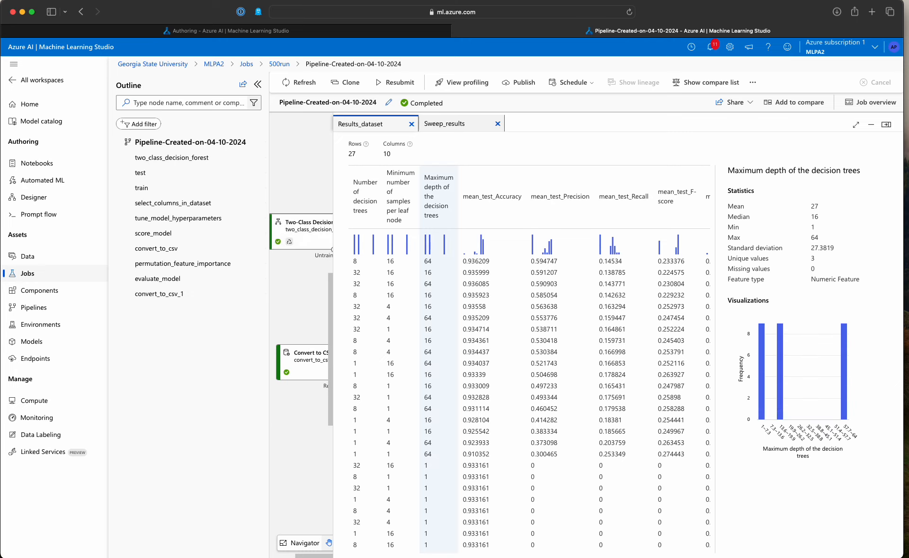
{"action": "left_click", "coordinate": [885, 124]}
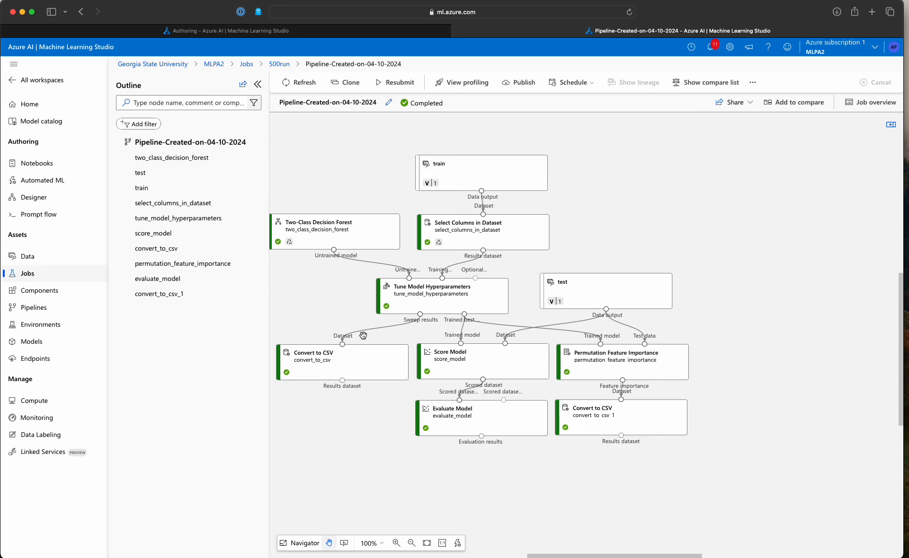
Step: Access the results dataset of the Convert to CSV component below Tune Model Hyperparameters in blob storage and download data.csv
{"action": "right_click", "coordinate": [385, 357]}
{"action": "mouse_move", "coordinate": [416, 450]}
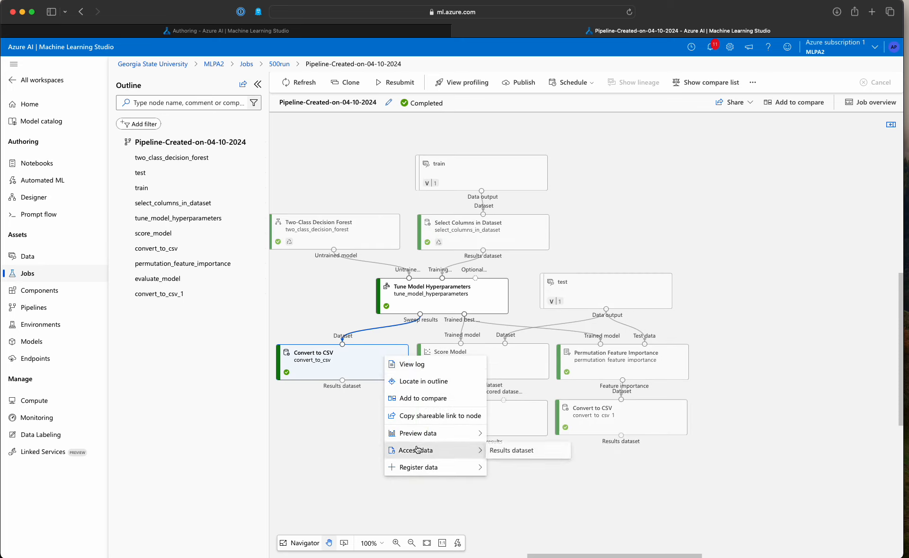
{"action": "left_click", "coordinate": [501, 451]}
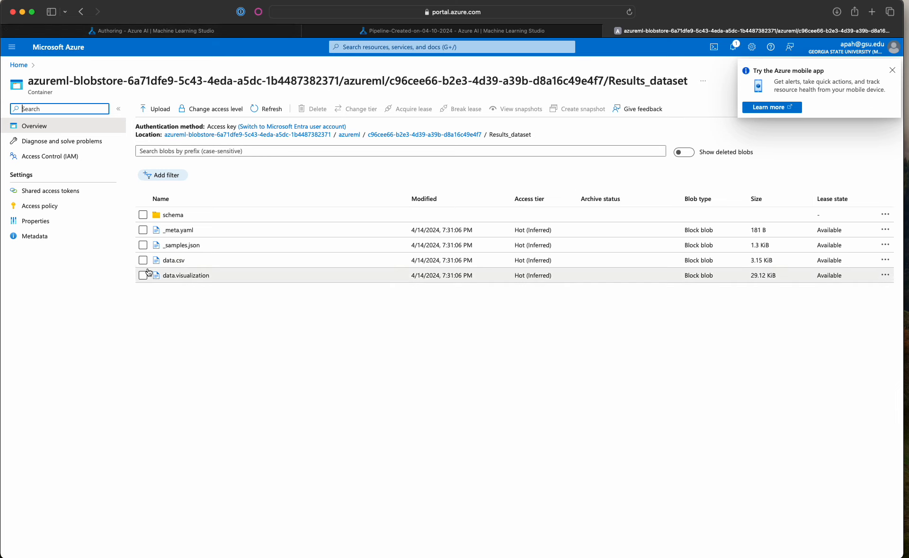
{"action": "left_click", "coordinate": [173, 260]}
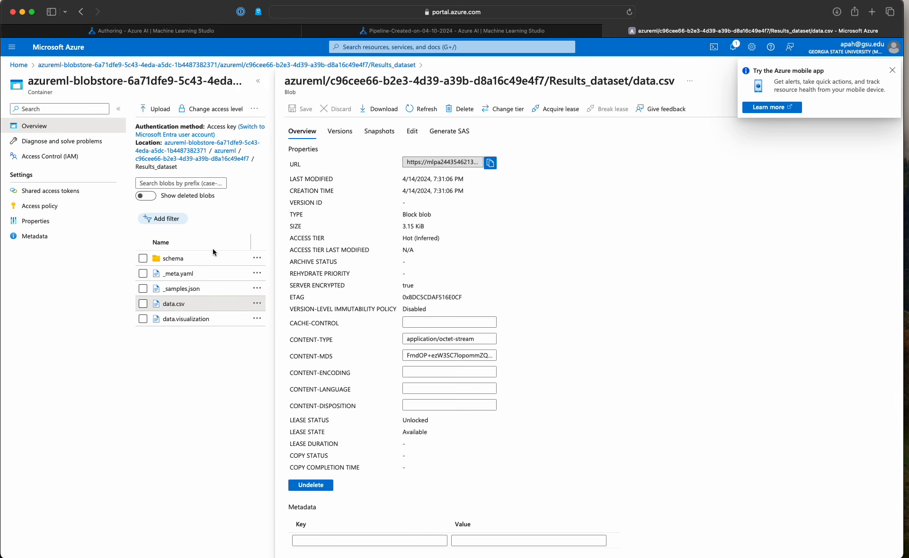
{"action": "scroll", "coordinate": [466, 335], "scroll_direction": "down", "scroll_amount": 2}
{"action": "left_click", "coordinate": [381, 109]}
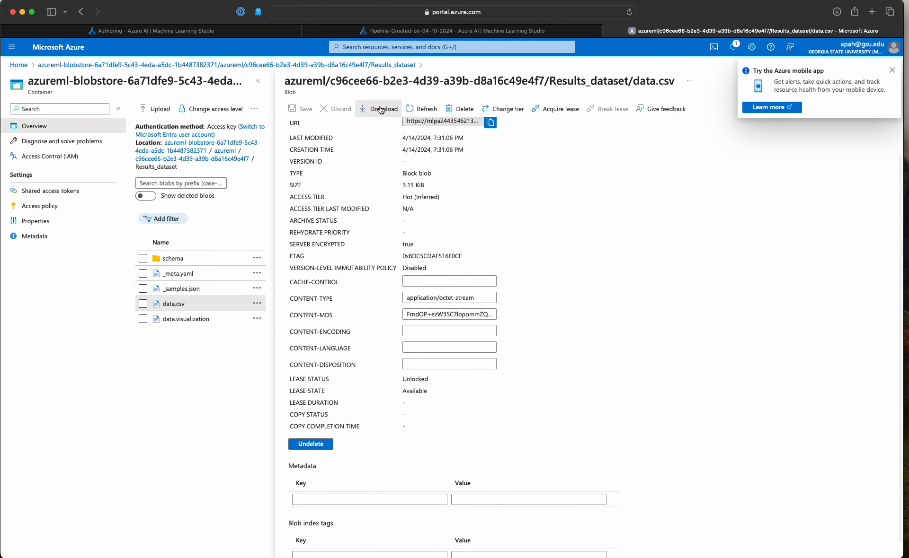
{"action": "left_click", "coordinate": [536, 309]}
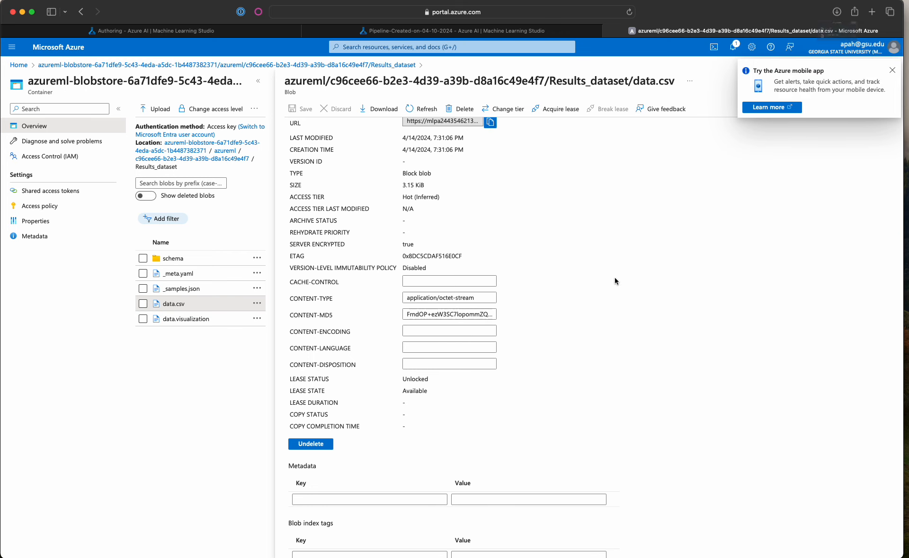
{"action": "left_click", "coordinate": [206, 33]}
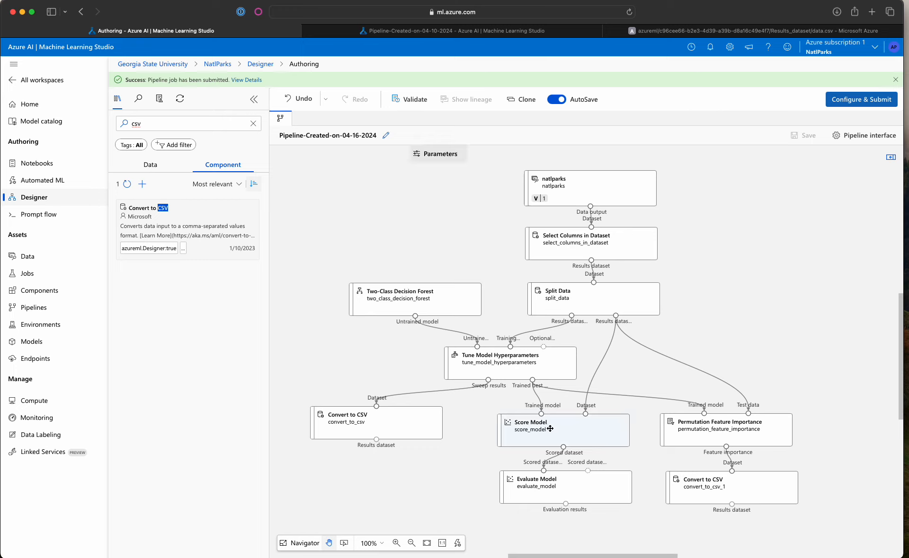
{"action": "right_click", "coordinate": [552, 491]}
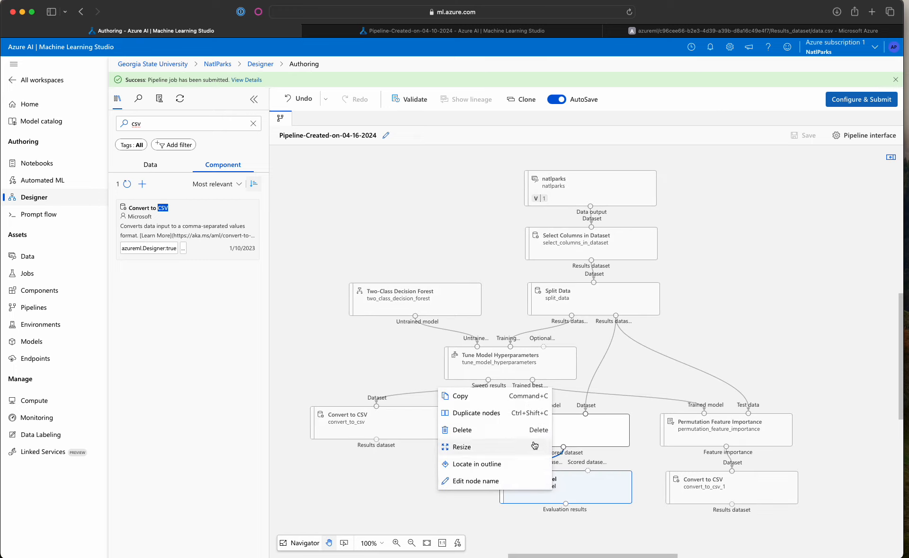
{"action": "left_click", "coordinate": [427, 505]}
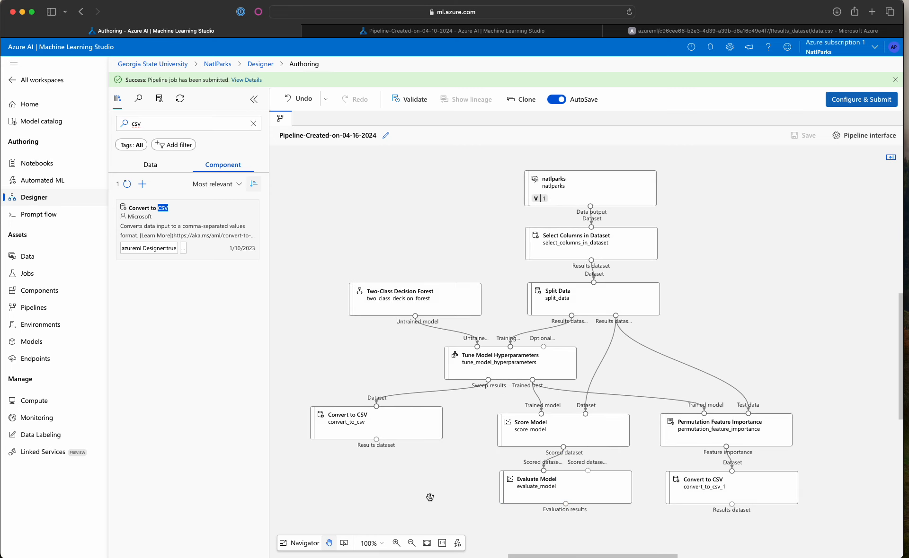
Step: Return to the completed 500run pipeline job, preview Evaluate Model's evaluation results, examine the curves, confusion matrix and score bins, and collapse the preview
{"action": "left_click", "coordinate": [475, 31]}
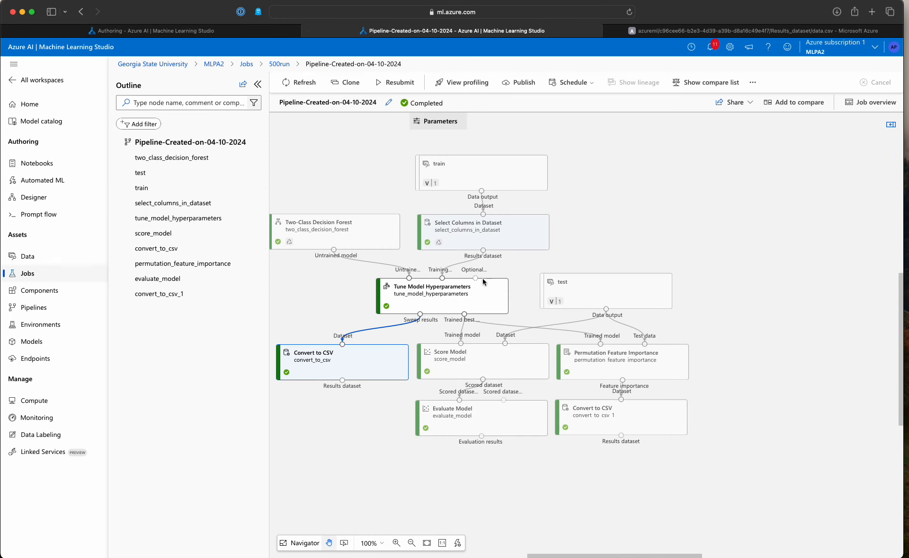
{"action": "left_click", "coordinate": [457, 469]}
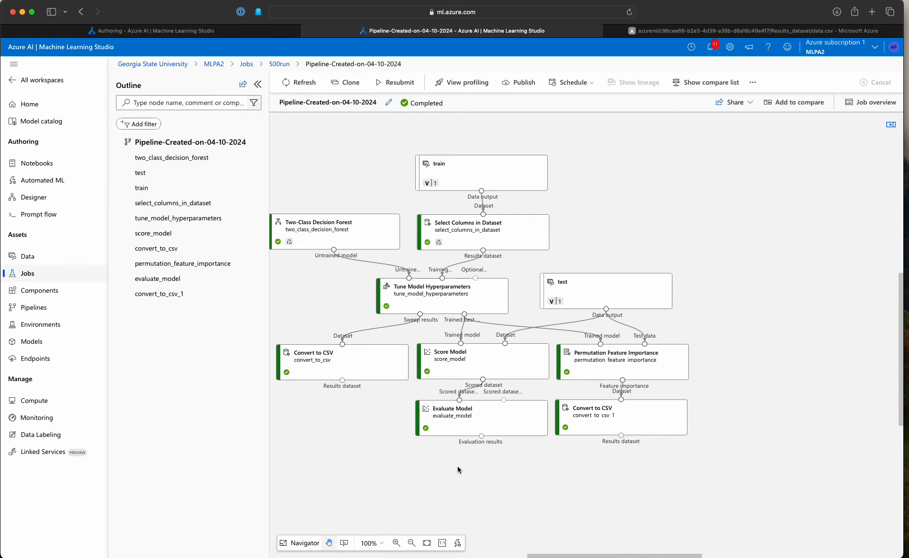
{"action": "right_click", "coordinate": [490, 424]}
{"action": "mouse_move", "coordinate": [446, 503]}
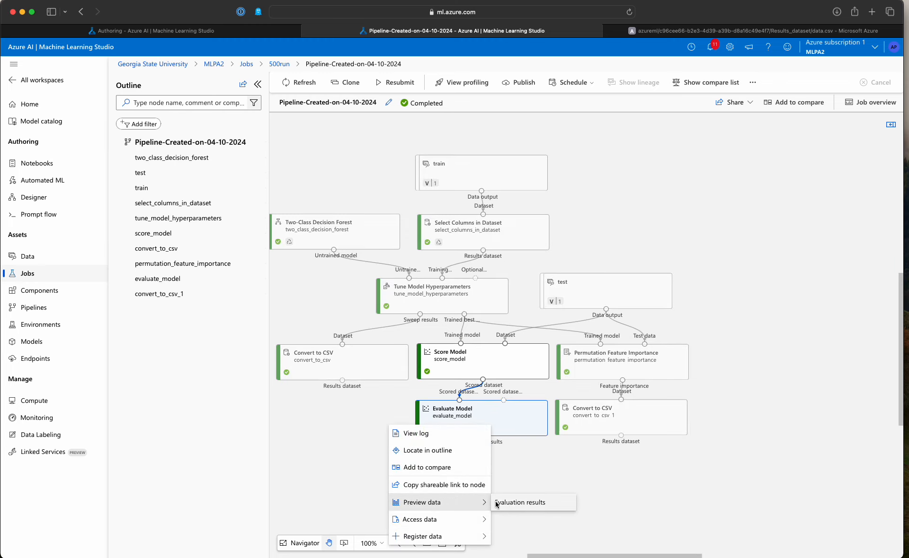
{"action": "left_click", "coordinate": [504, 503]}
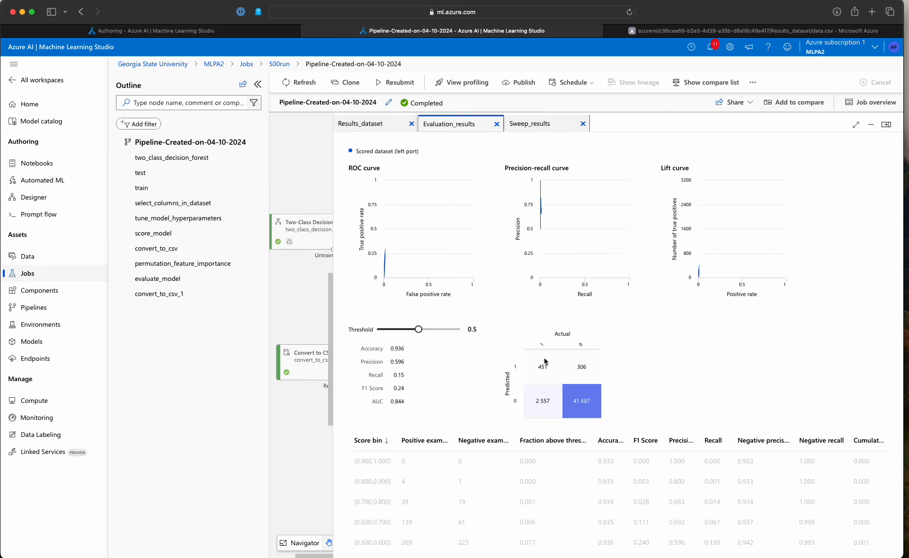
{"action": "scroll", "coordinate": [545, 361], "scroll_direction": "down", "scroll_amount": 2}
{"action": "scroll", "coordinate": [543, 361], "scroll_direction": "down", "scroll_amount": 2}
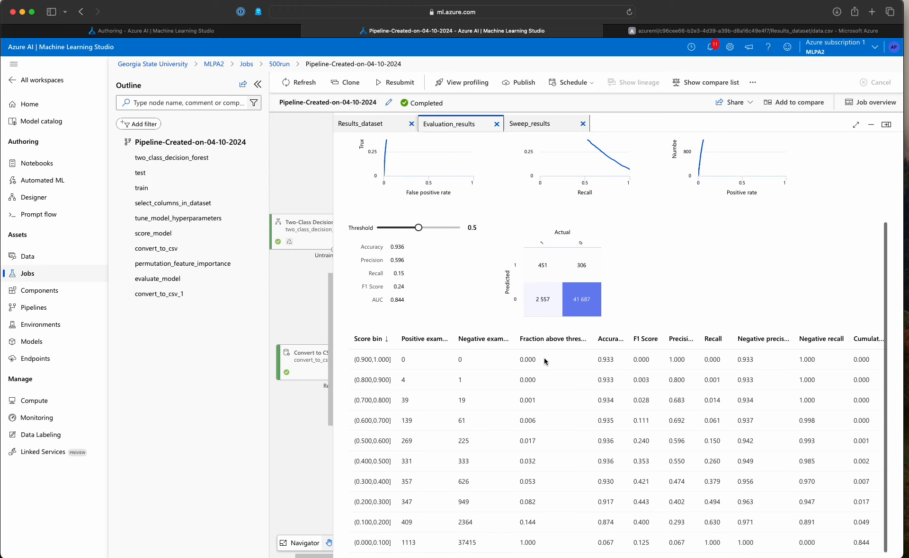
{"action": "scroll", "coordinate": [544, 362], "scroll_direction": "up", "scroll_amount": 1}
{"action": "left_click", "coordinate": [291, 510]}
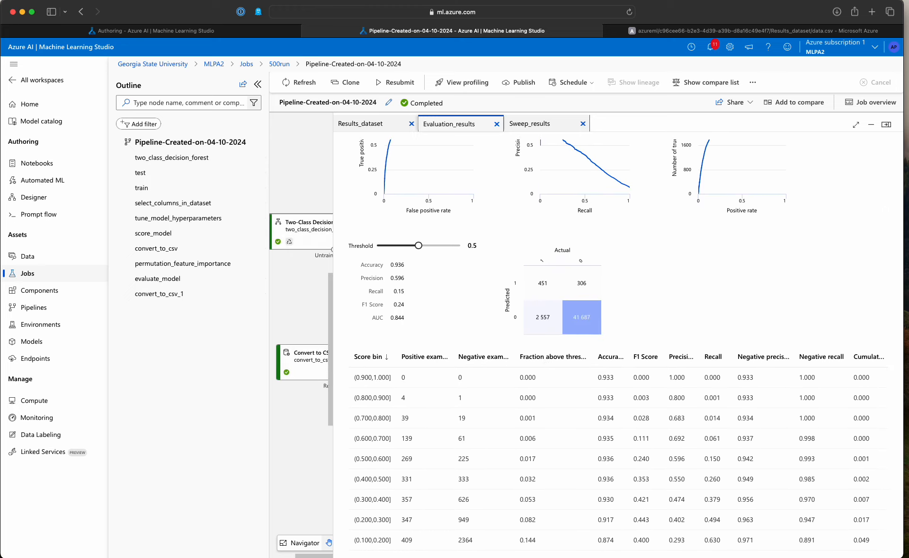
{"action": "left_click", "coordinate": [885, 124]}
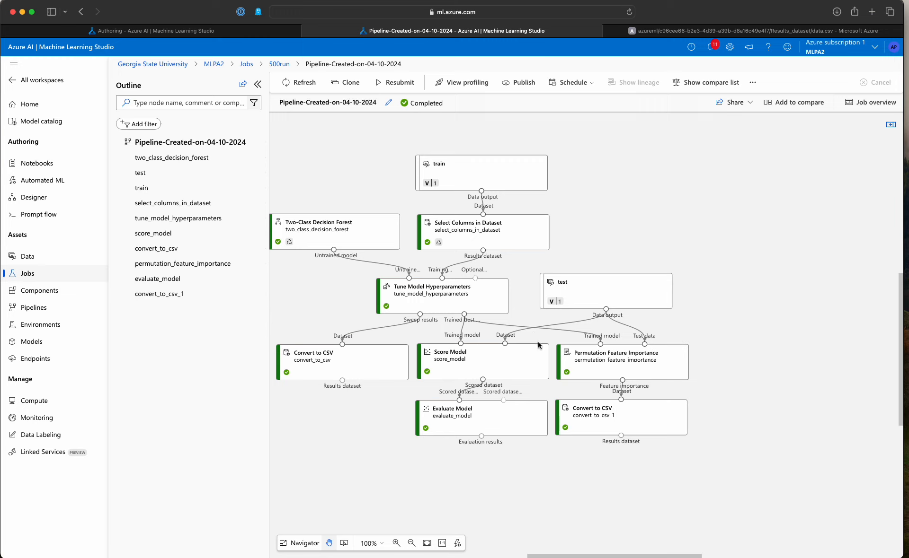
Step: Preview the feature importance output of the Permutation Feature Importance component, examine the feature scores, and collapse the preview
{"action": "right_click", "coordinate": [642, 358]}
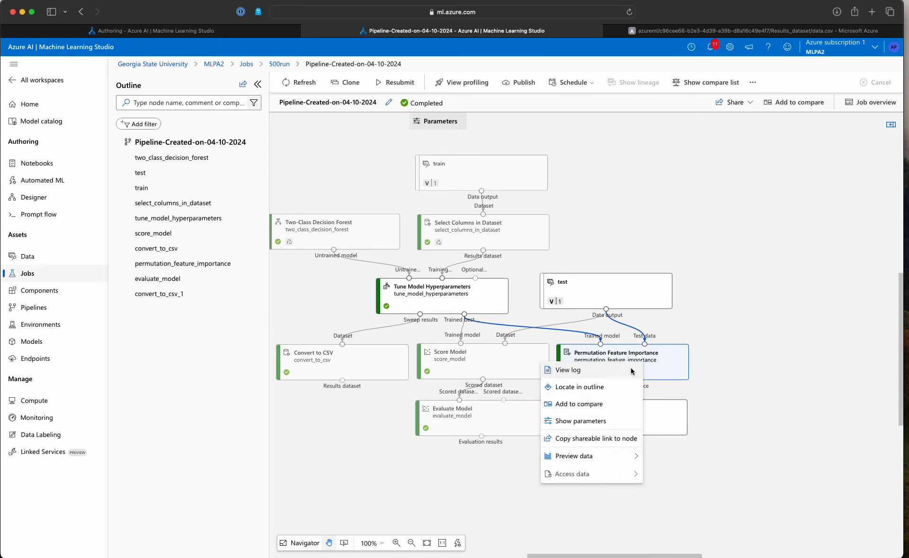
{"action": "mouse_move", "coordinate": [634, 458]}
{"action": "left_click", "coordinate": [677, 457]}
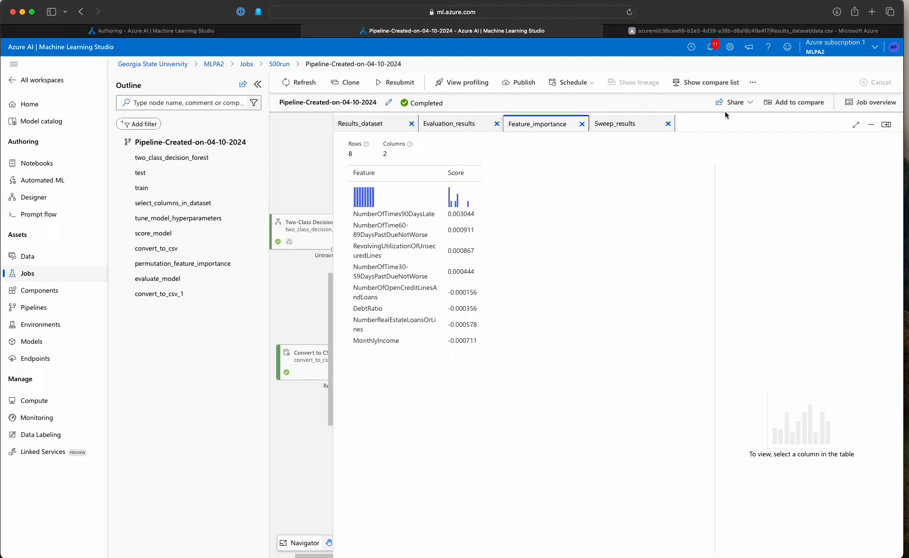
{"action": "left_click", "coordinate": [886, 126]}
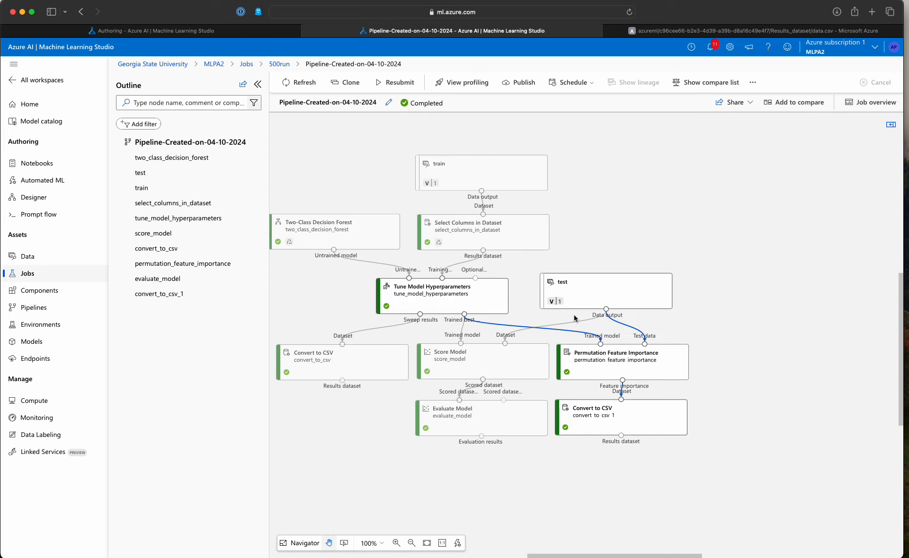